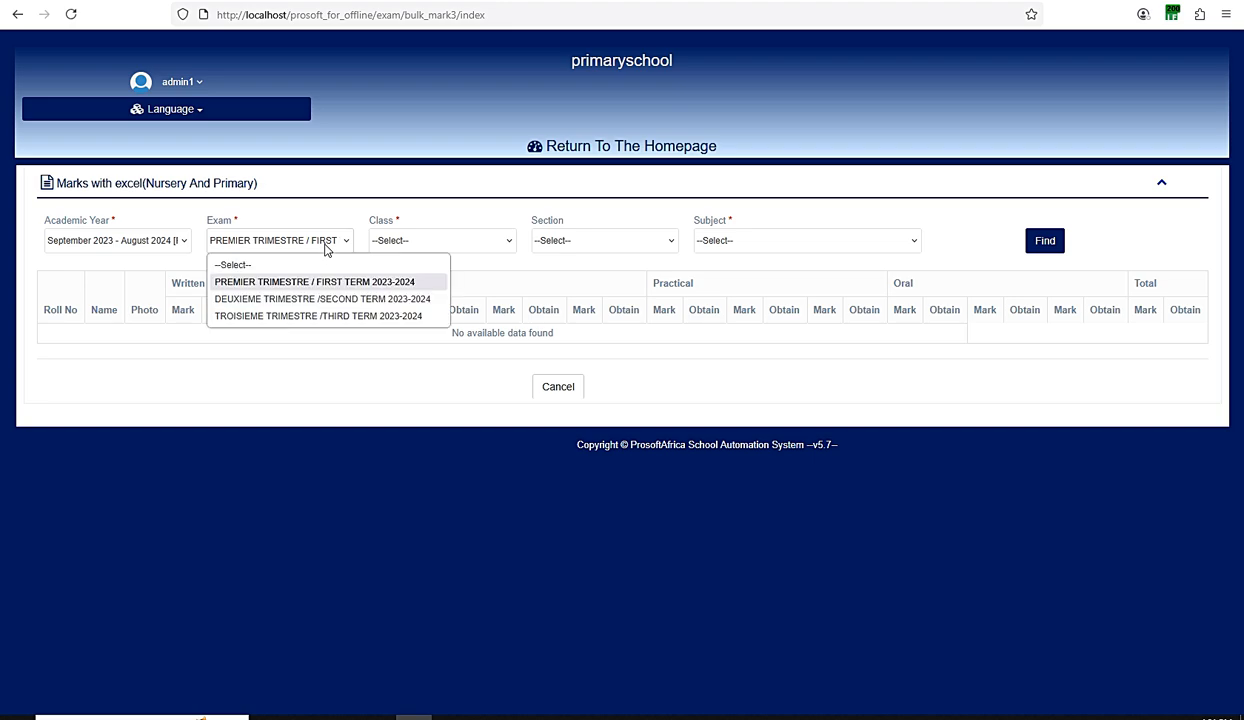
- Filter the bulk marks by PREMIER TRIMESTRE, Class1, Section Primaire and COMMUNICATE IN ENGLISH
{"action": "left_click", "coordinate": [777, 716]}
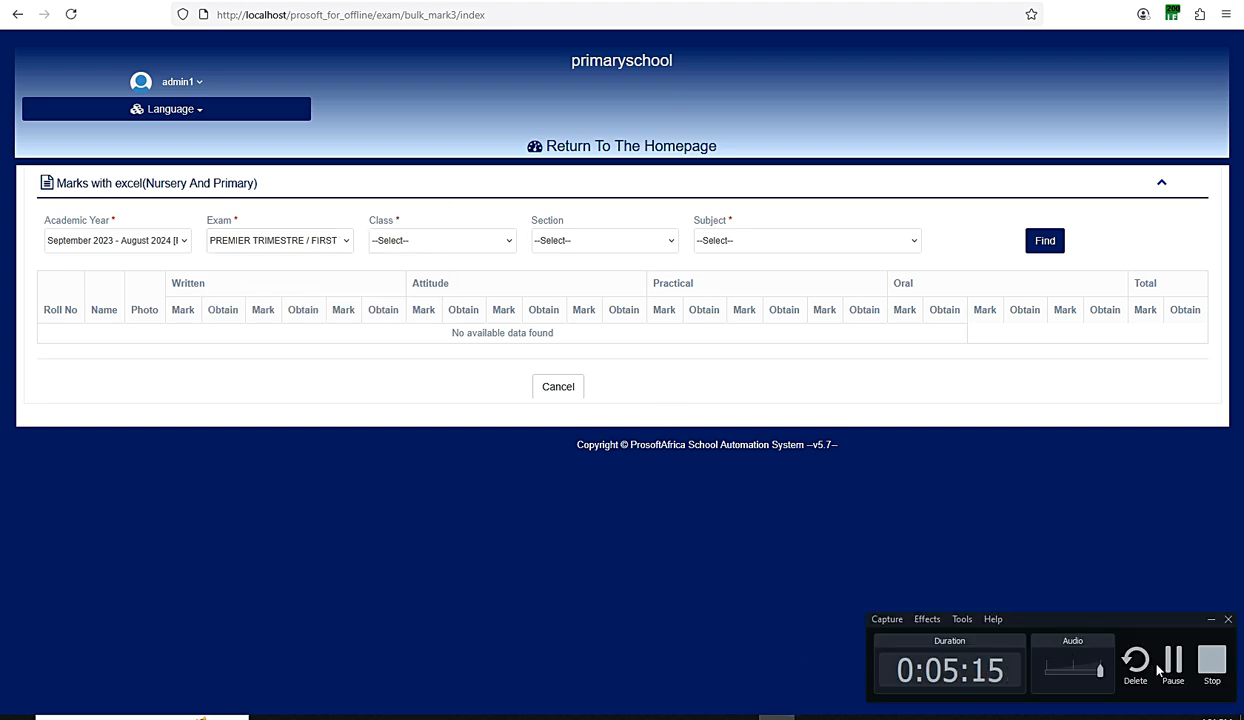
{"action": "left_click", "coordinate": [1160, 668]}
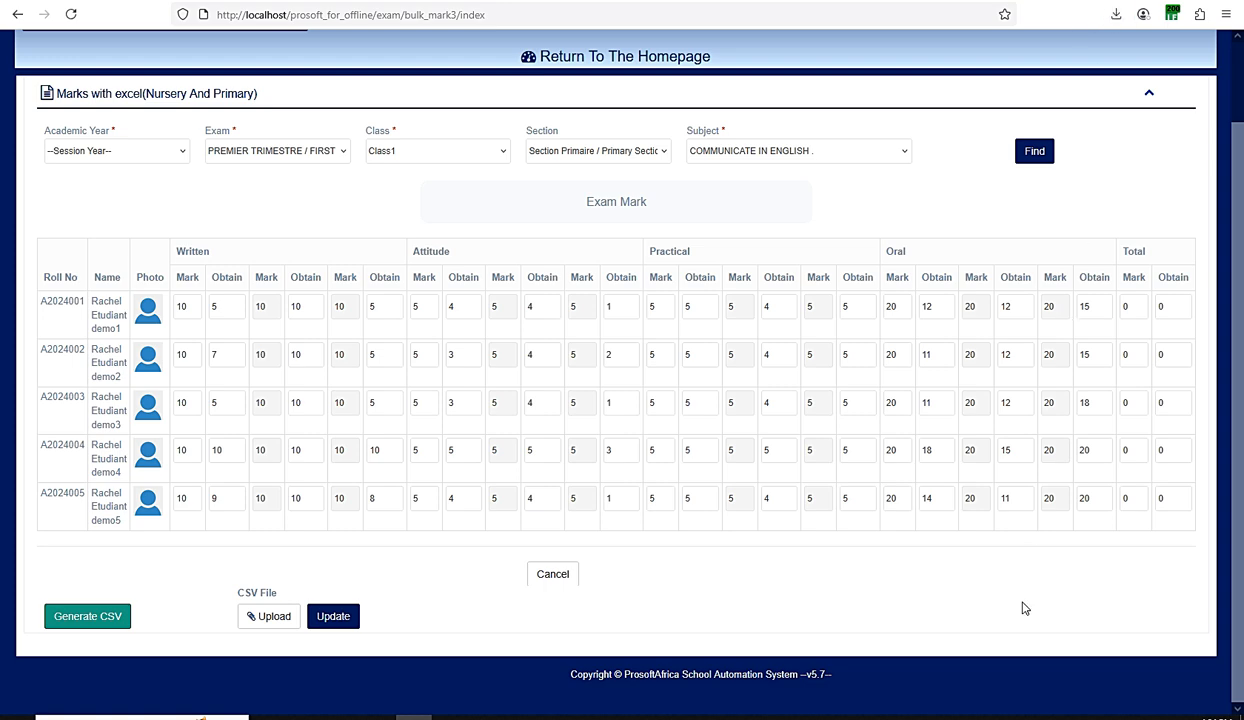
{"action": "left_click", "coordinate": [777, 716]}
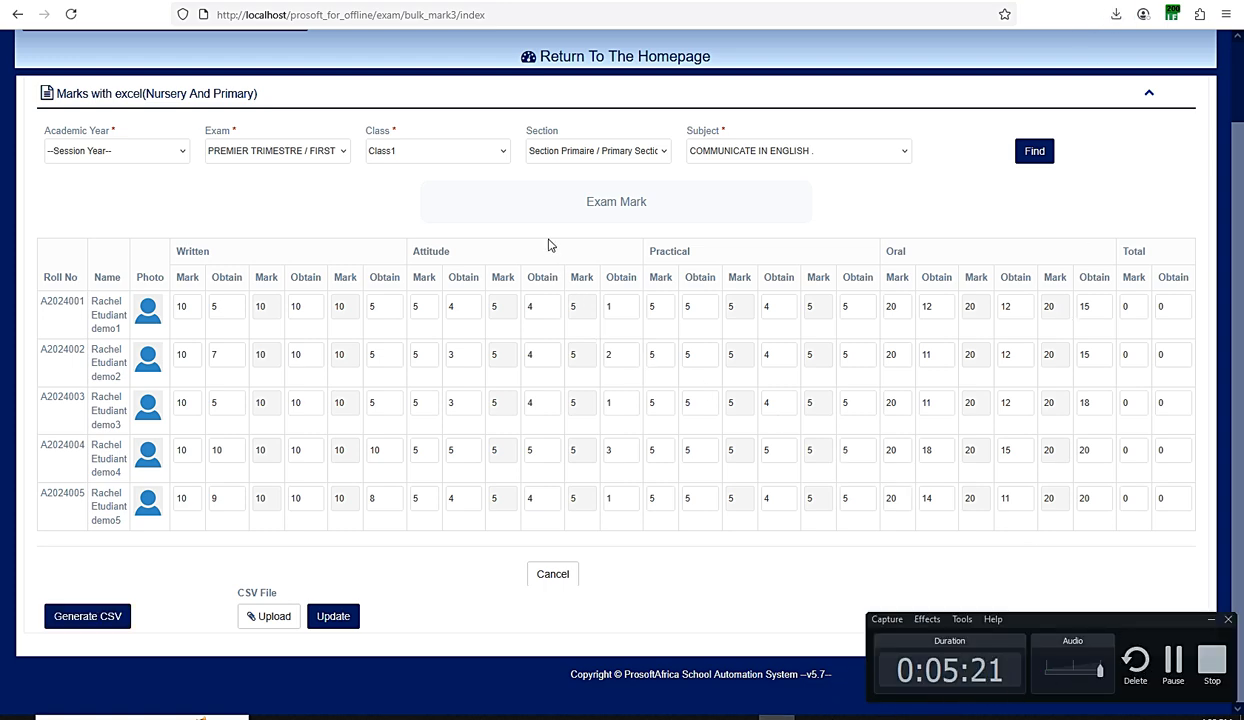
{"action": "left_click", "coordinate": [275, 158]}
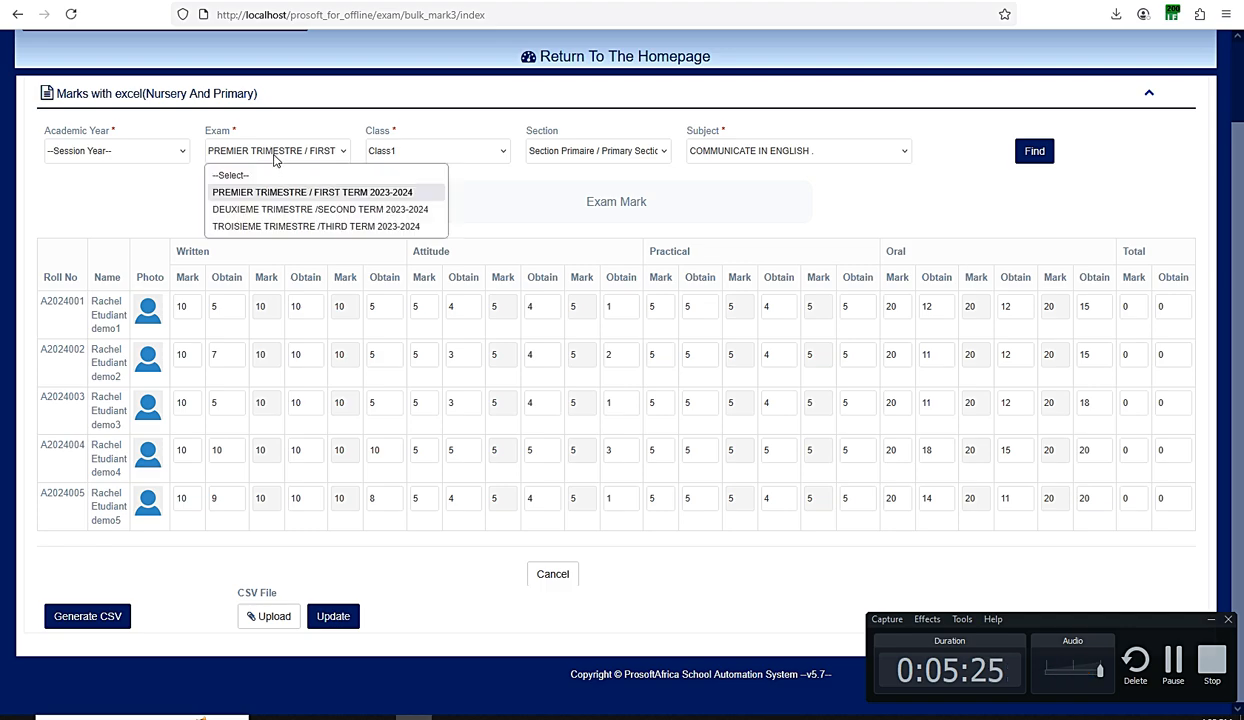
{"action": "left_click", "coordinate": [275, 158]}
{"action": "left_click", "coordinate": [275, 158]}
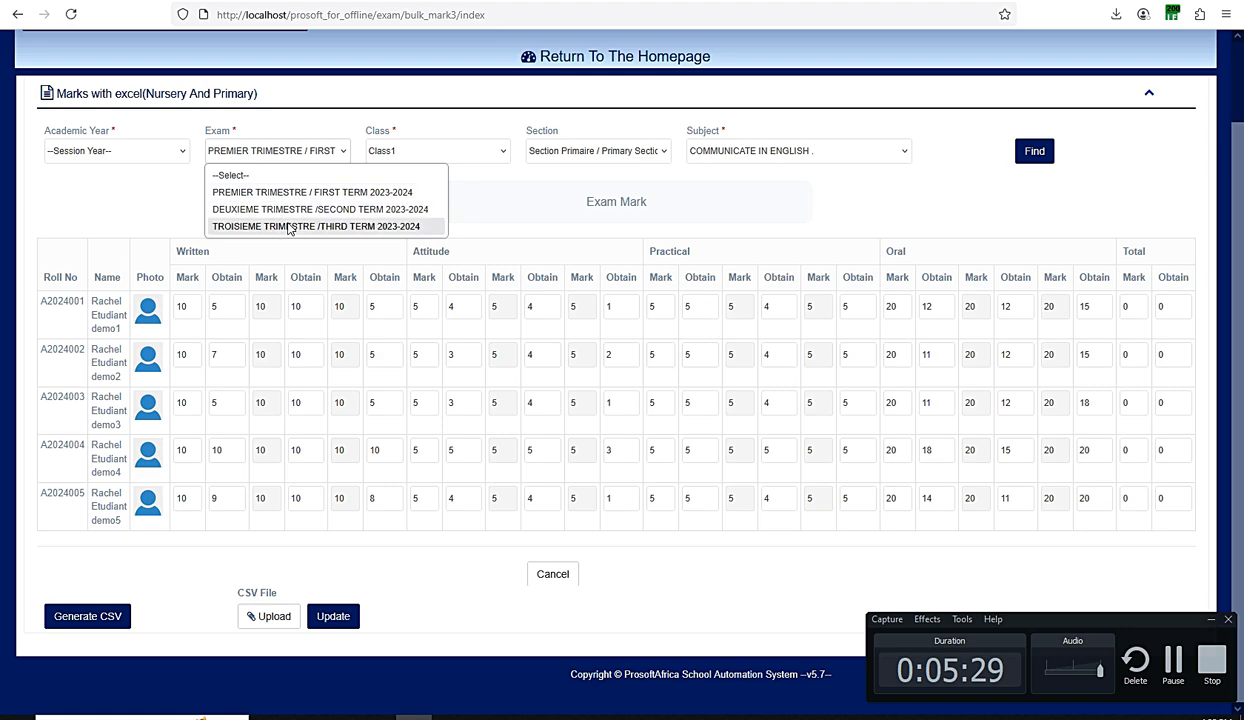
{"action": "left_click", "coordinate": [372, 150]}
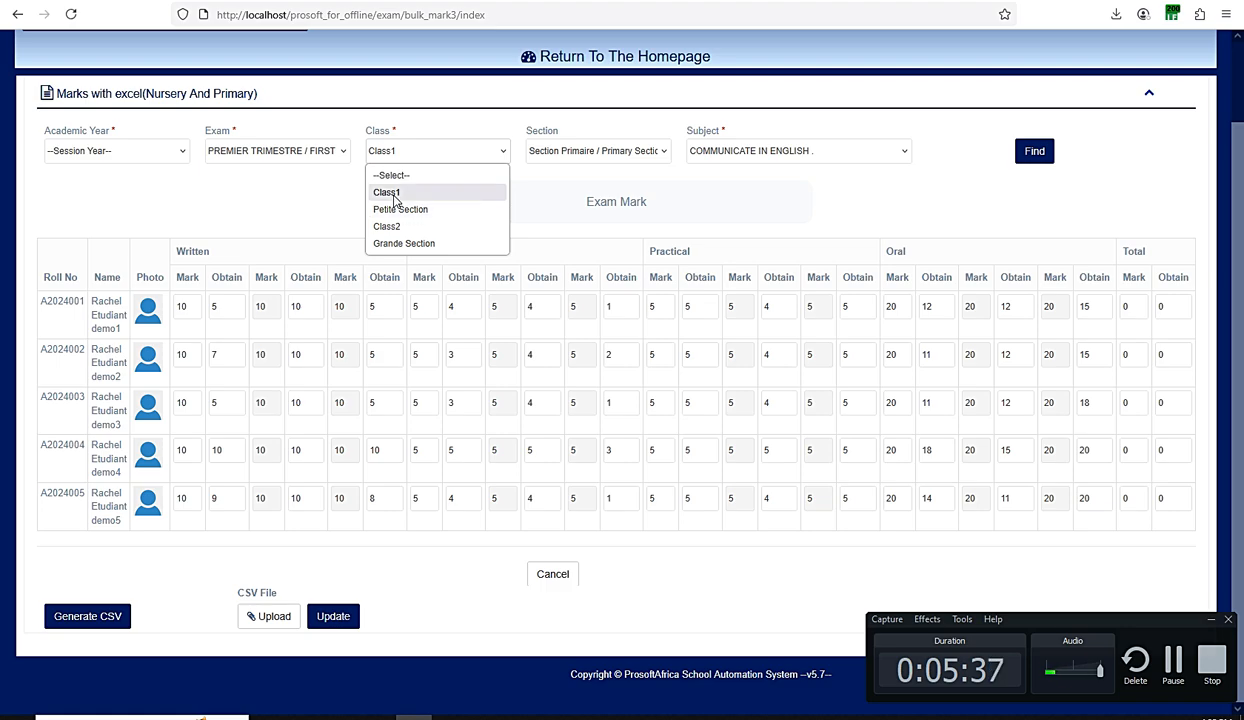
{"action": "left_click", "coordinate": [575, 157]}
{"action": "left_click", "coordinate": [575, 157]}
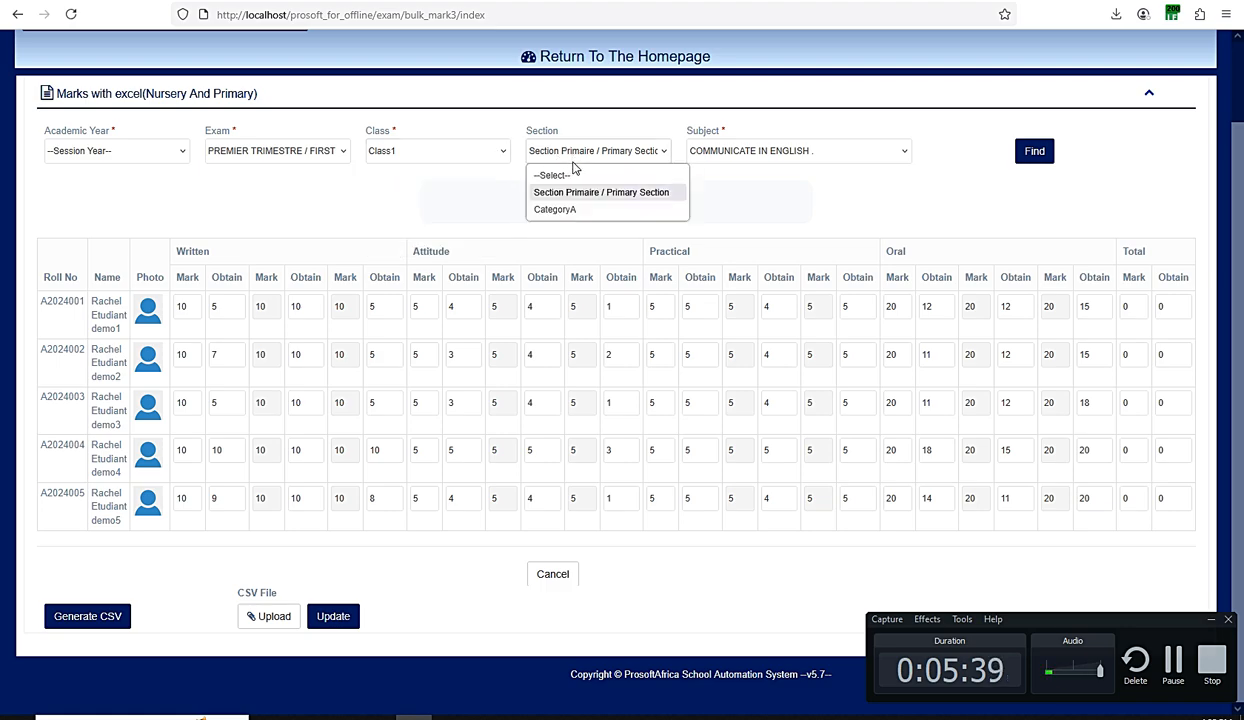
{"action": "left_click", "coordinate": [555, 191]}
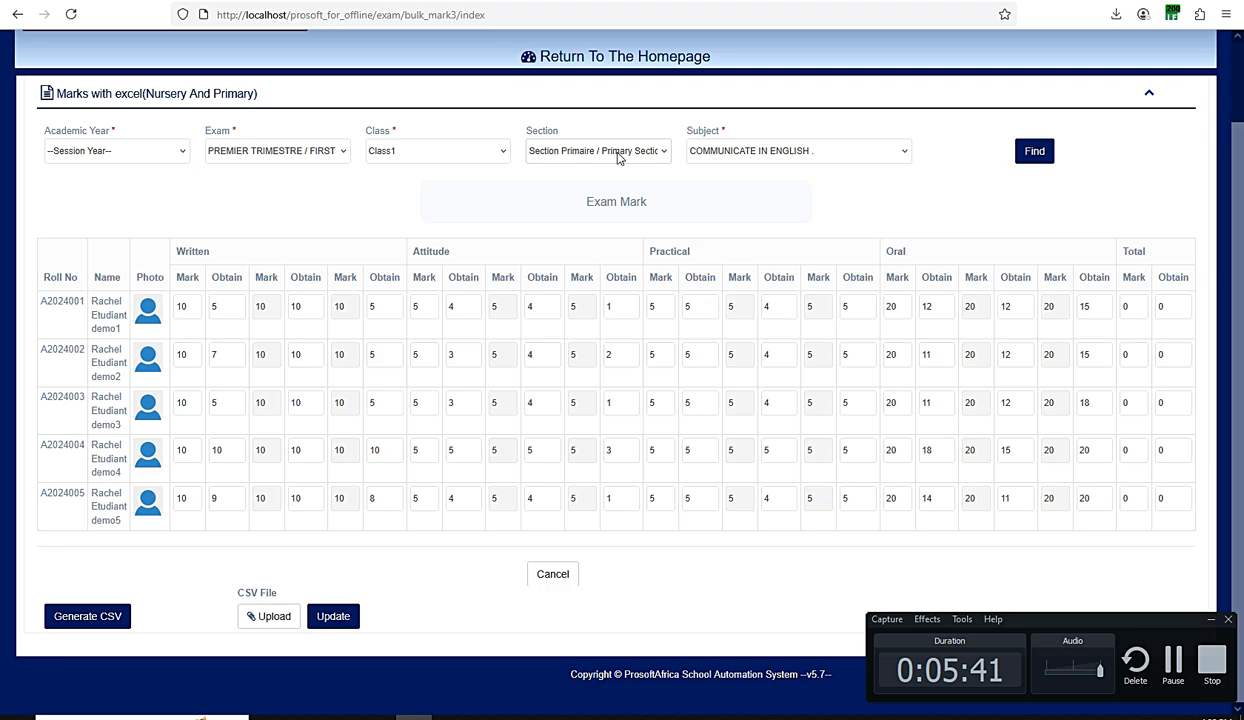
{"action": "left_click", "coordinate": [719, 155]}
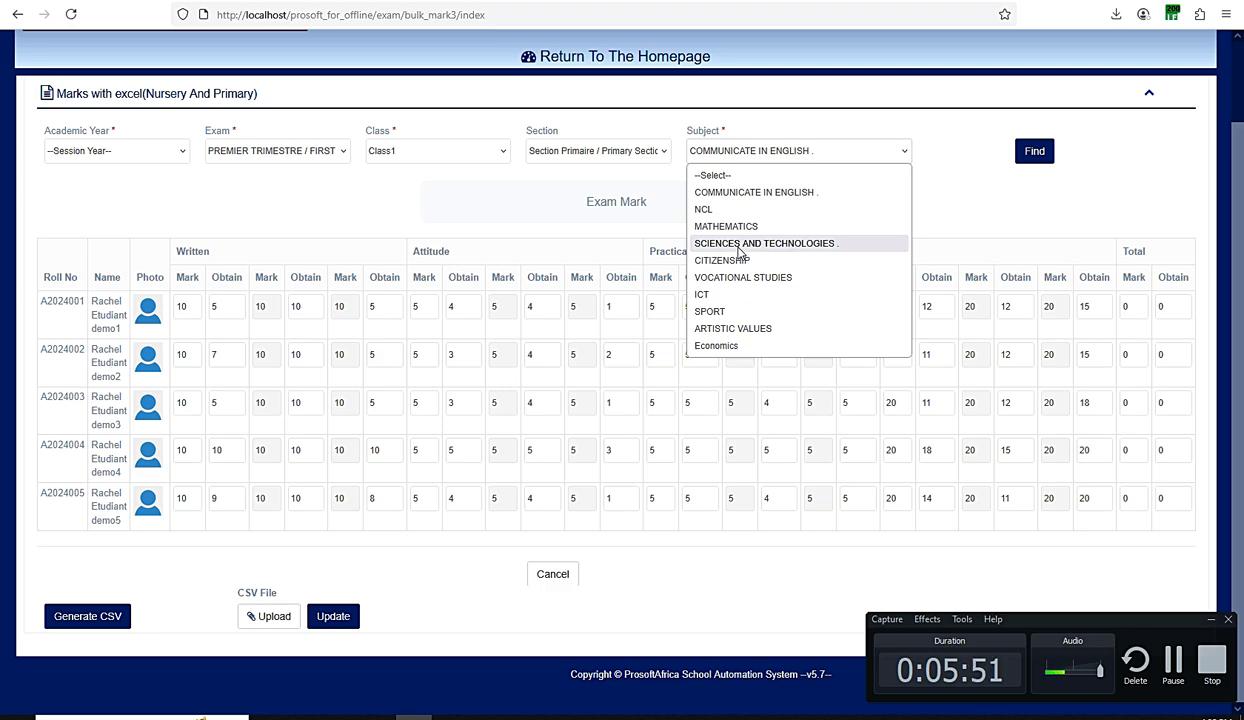
{"action": "left_click", "coordinate": [714, 153]}
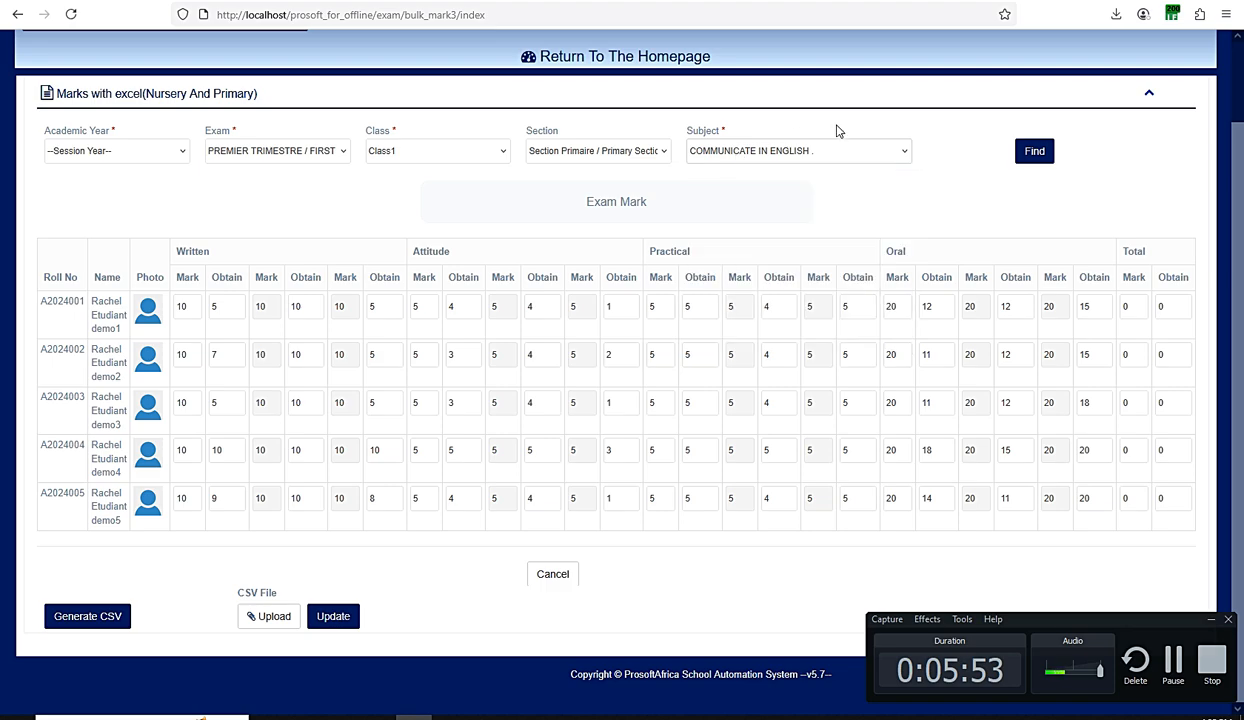
- Run the search and set the academic year to September 2023 - August 2024
{"action": "left_click", "coordinate": [1033, 152]}
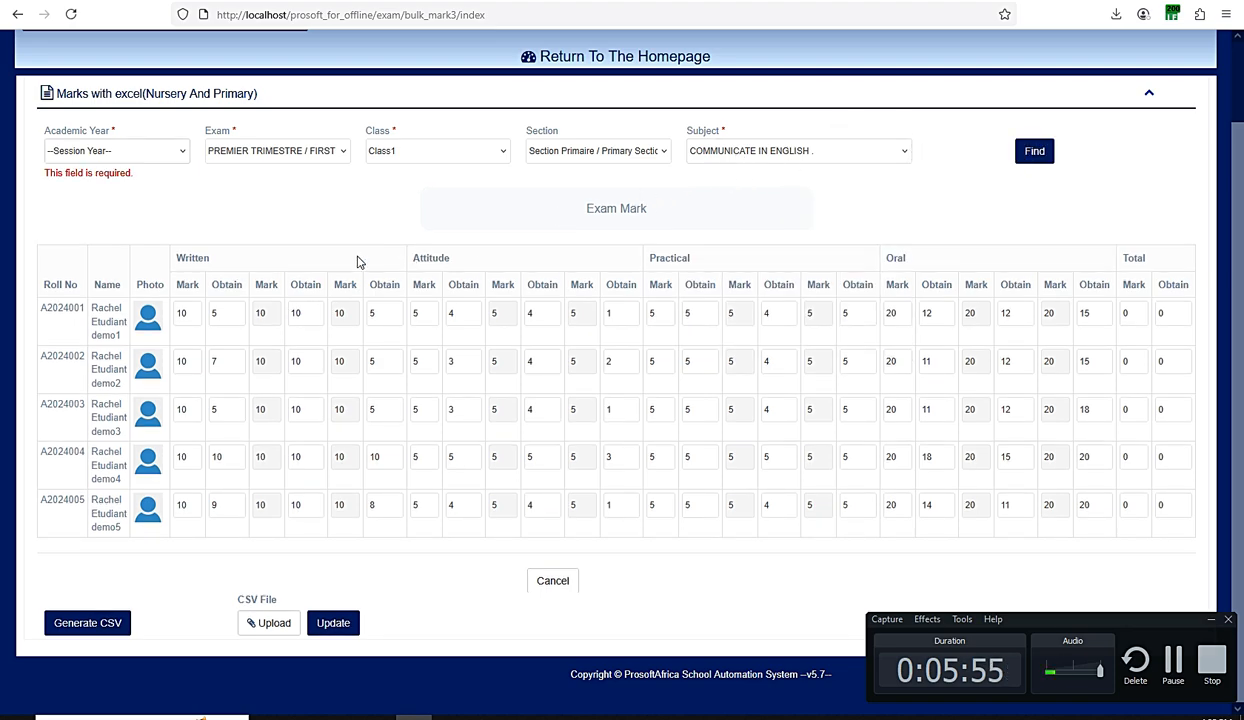
{"action": "left_click", "coordinate": [118, 149]}
{"action": "left_click", "coordinate": [113, 193]}
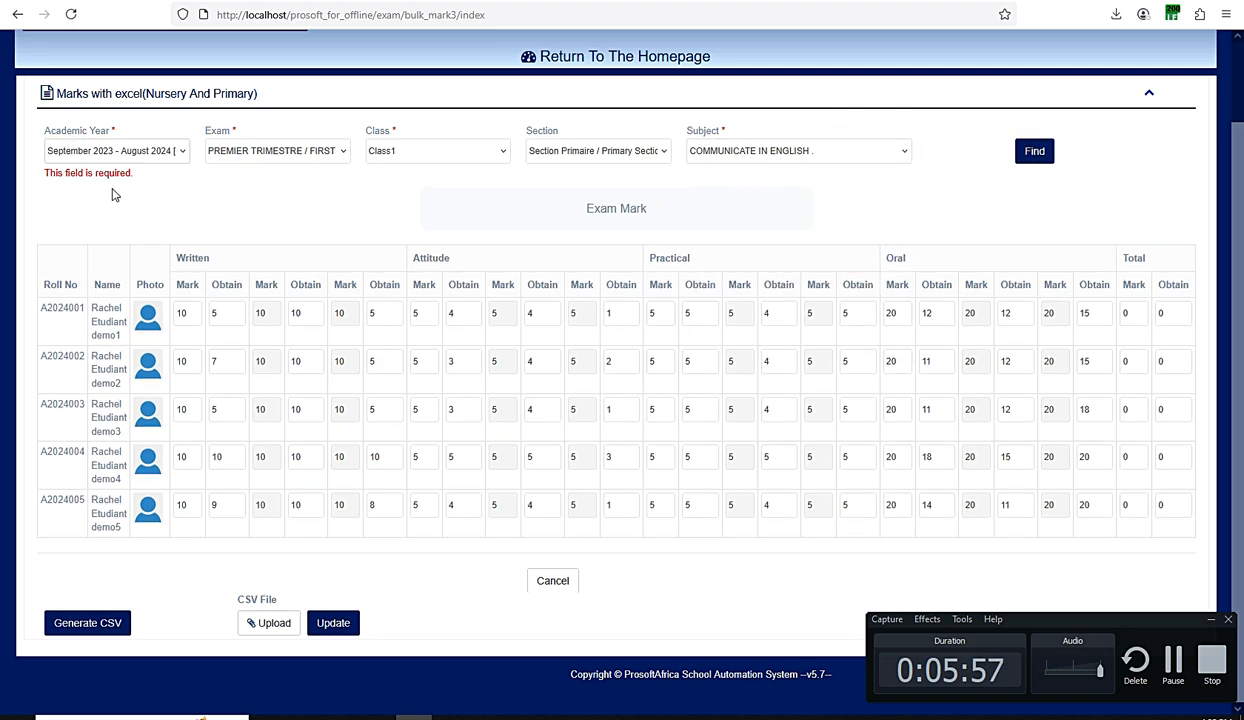
- Reselect first term, Class1, Primary Section and COMMUNICATE IN ENGLISH, then search again
{"action": "left_click", "coordinate": [240, 152]}
{"action": "left_click", "coordinate": [251, 187]}
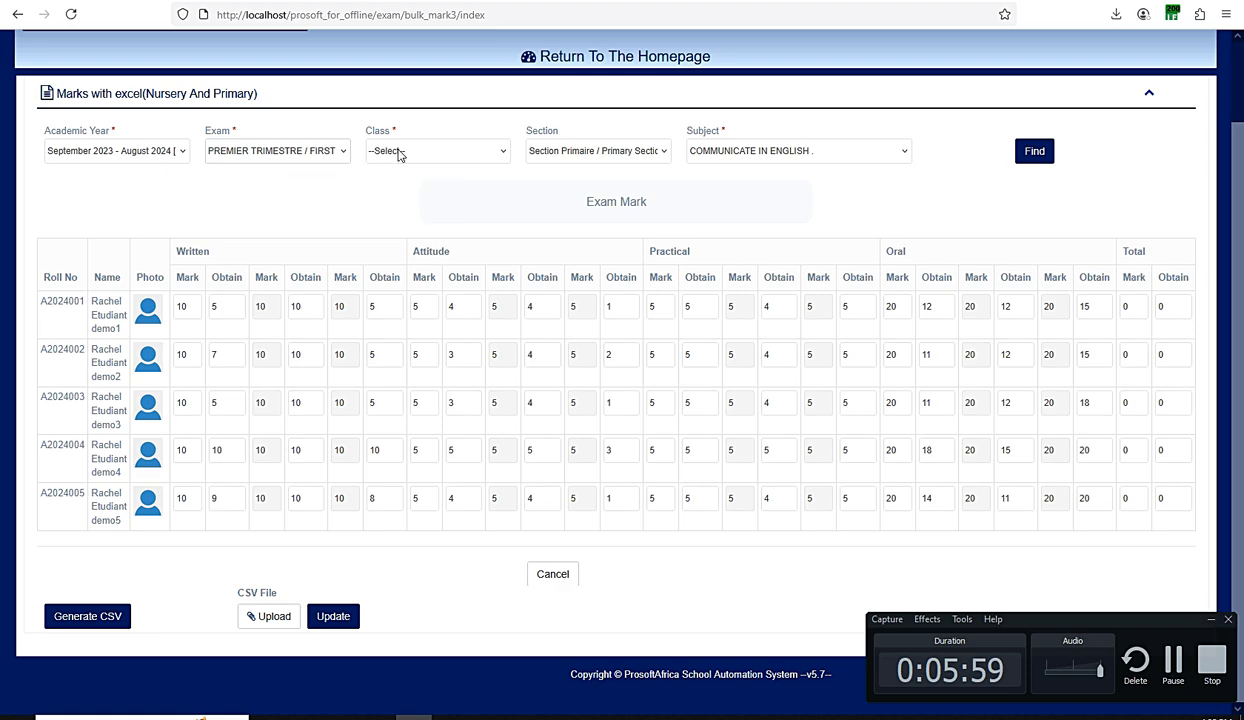
{"action": "left_click", "coordinate": [398, 152]}
{"action": "left_click", "coordinate": [390, 188]}
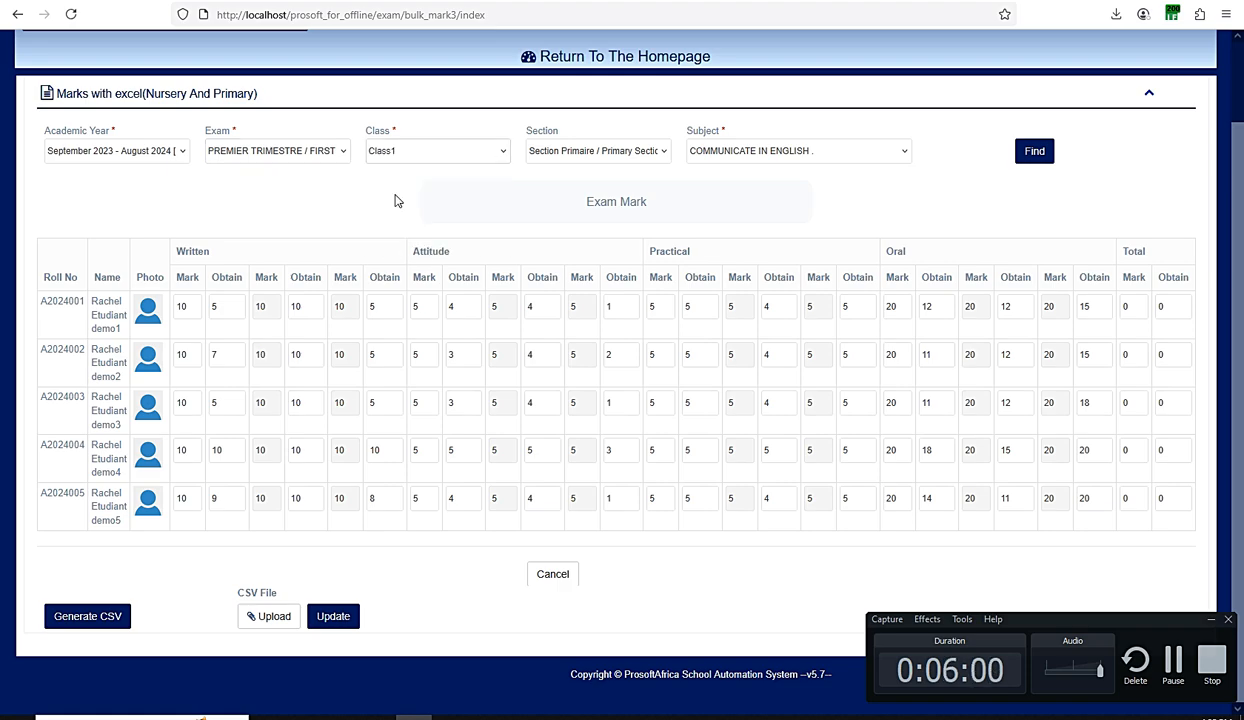
{"action": "left_click", "coordinate": [567, 153]}
{"action": "left_click", "coordinate": [548, 192]}
{"action": "left_click", "coordinate": [736, 156]}
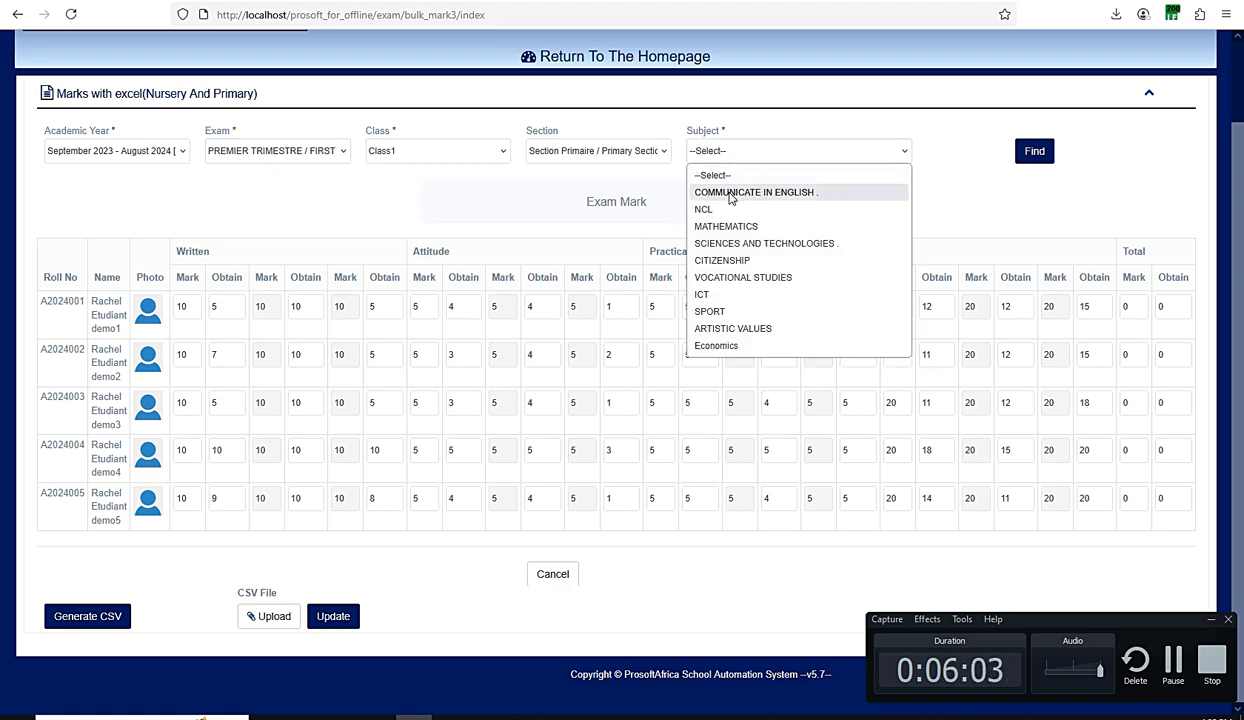
{"action": "left_click", "coordinate": [730, 193]}
{"action": "left_click", "coordinate": [1004, 152]}
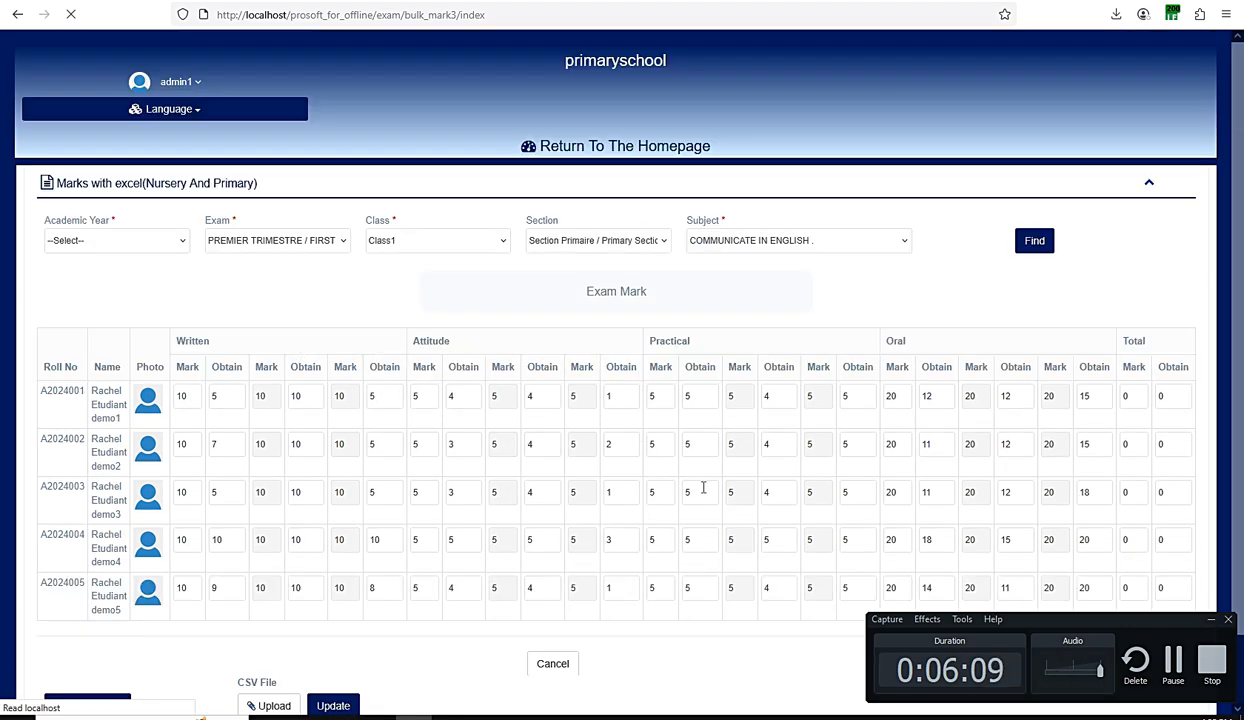
{"action": "scroll", "coordinate": [780, 536], "scroll_direction": "down", "scroll_amount": 1}
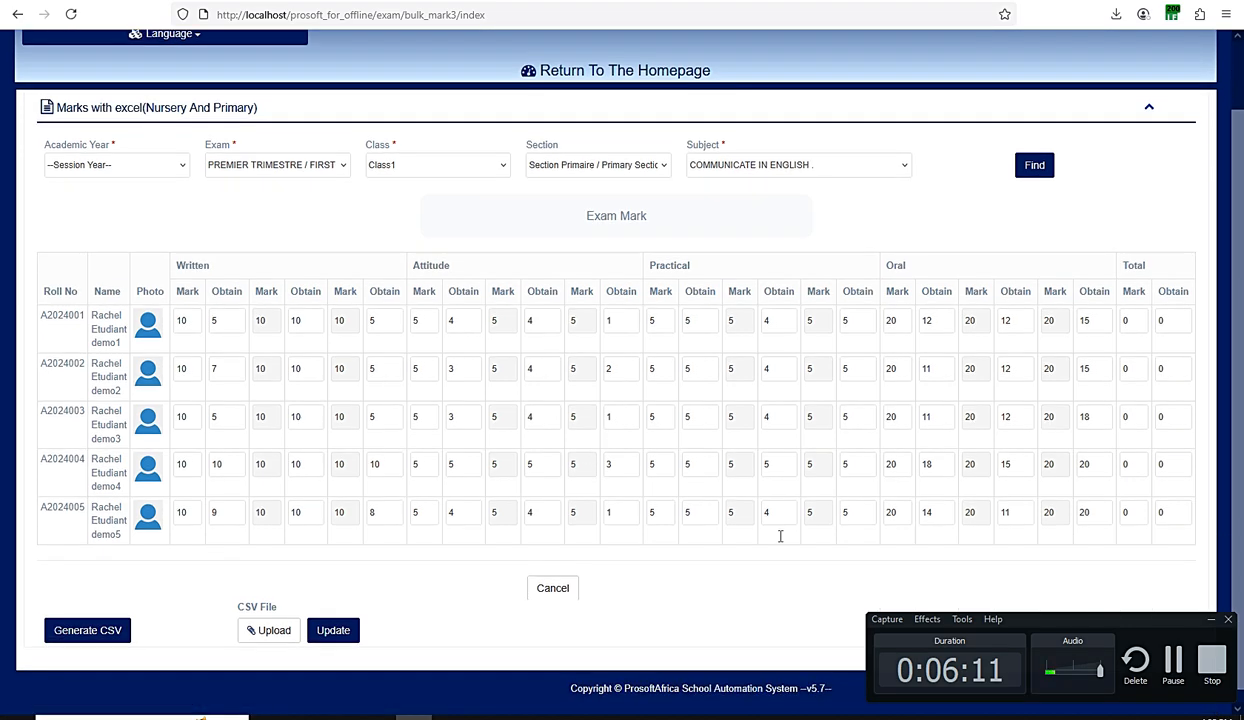
{"action": "left_click", "coordinate": [1211, 619]}
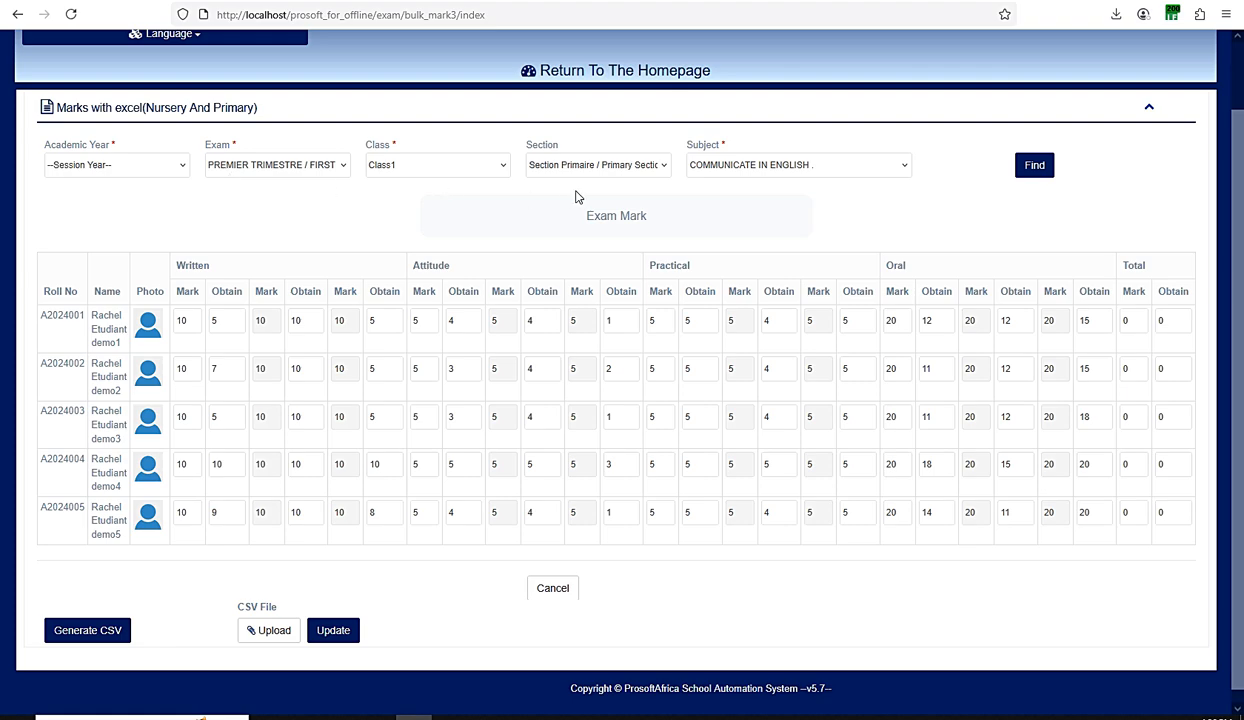
{"action": "left_click", "coordinate": [87, 633]}
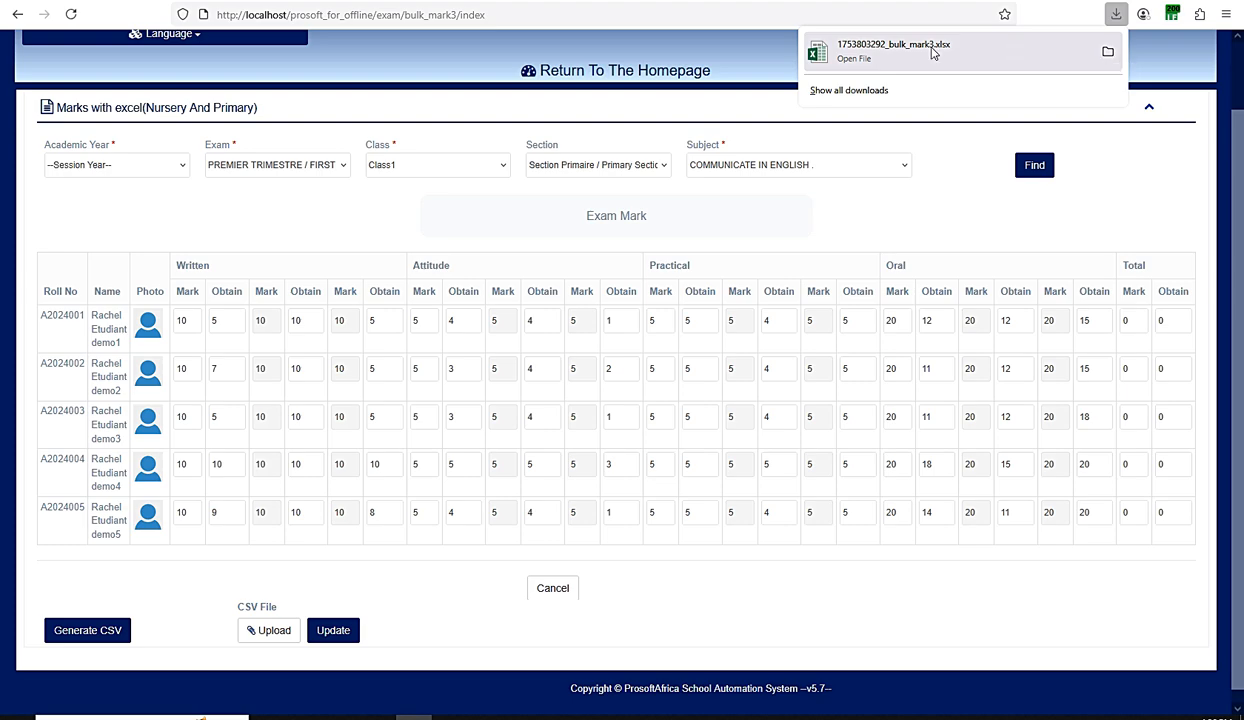
- Open bulk_mark3.xlsx in Excel, widen it, dismiss activation, and return to the marks page
{"action": "left_click", "coordinate": [758, 716]}
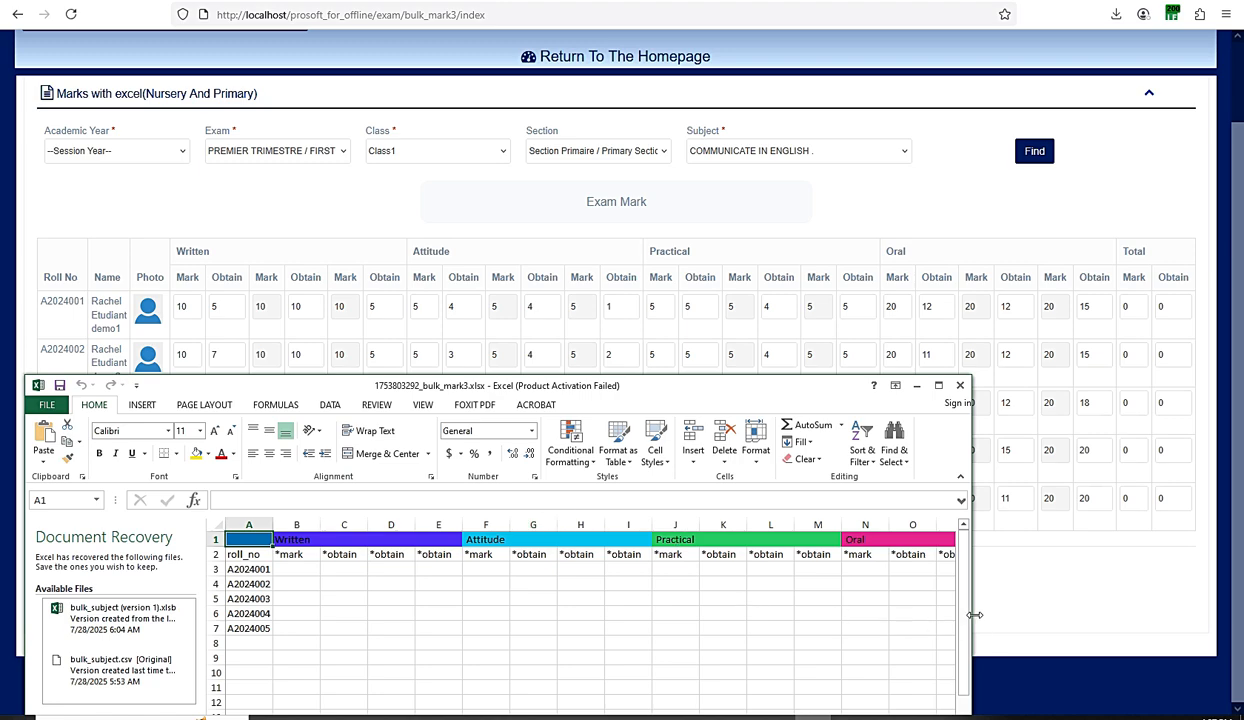
{"action": "left_click_drag", "start_coordinate": [973, 608], "coordinate": [1213, 619]}
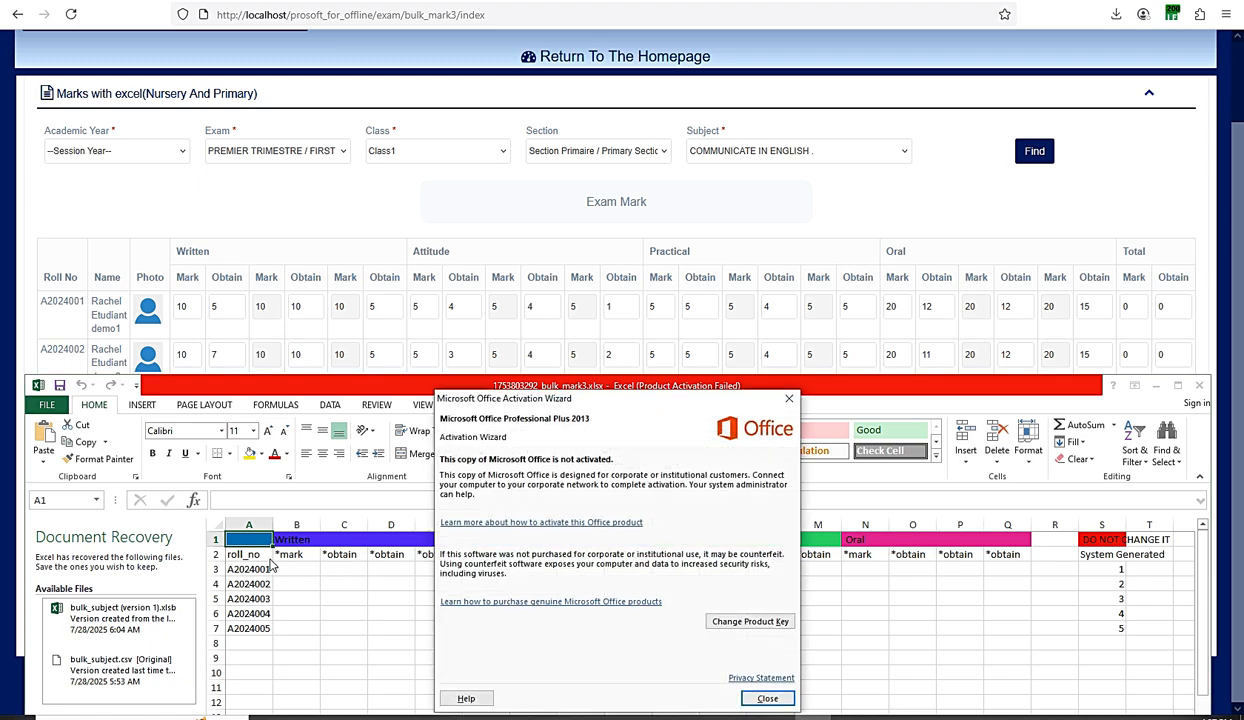
{"action": "left_click", "coordinate": [786, 403]}
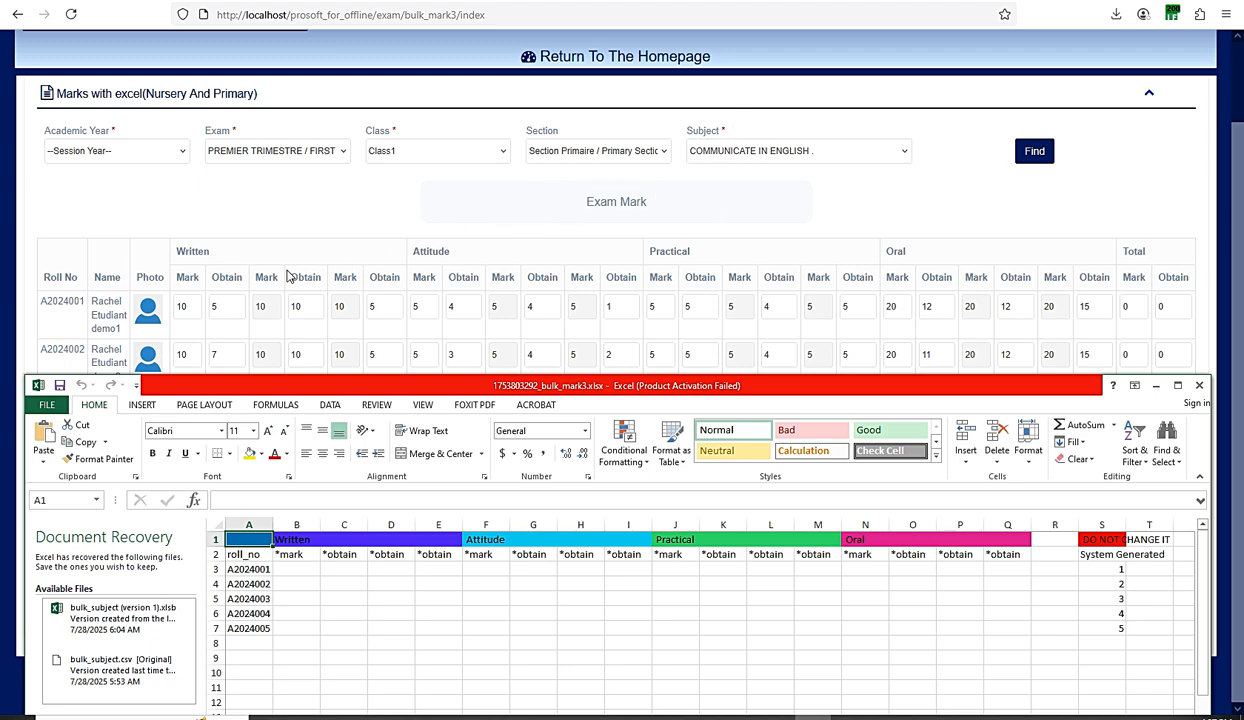
{"action": "left_click", "coordinate": [183, 302]}
{"action": "mouse_move", "coordinate": [183, 302]}
{"action": "left_mouse_down"}
{"action": "mouse_move", "coordinate": [192, 282]}
{"action": "mouse_move", "coordinate": [178, 271]}
{"action": "mouse_move", "coordinate": [236, 278]}
{"action": "mouse_move", "coordinate": [215, 275]}
{"action": "mouse_move", "coordinate": [206, 309]}
{"action": "mouse_move", "coordinate": [170, 311]}
{"action": "left_mouse_up"}
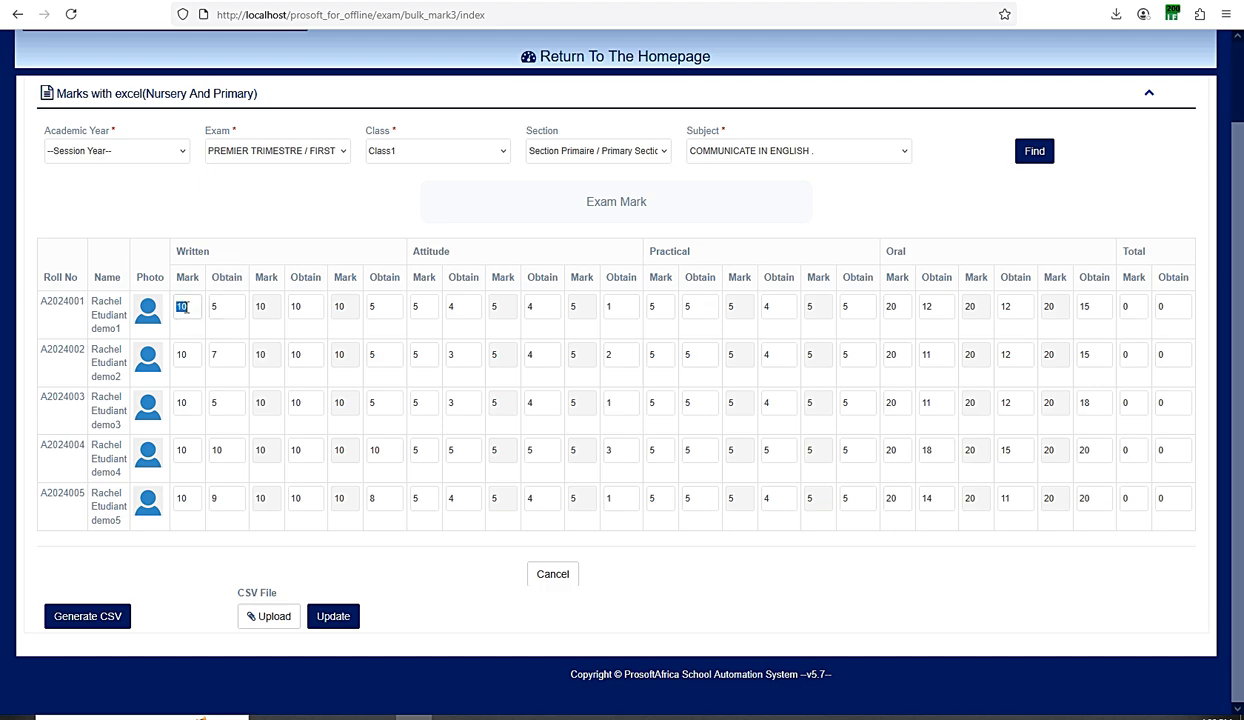
{"action": "left_click", "coordinate": [189, 306]}
{"action": "left_click_drag", "start_coordinate": [213, 252], "coordinate": [179, 257]}
{"action": "left_click_drag", "start_coordinate": [217, 307], "coordinate": [208, 310]}
{"action": "left_click_drag", "start_coordinate": [303, 307], "coordinate": [256, 306]}
{"action": "double_click", "coordinate": [295, 308]}
{"action": "left_click_drag", "start_coordinate": [347, 308], "coordinate": [334, 311]}
{"action": "double_click", "coordinate": [203, 251]}
{"action": "double_click", "coordinate": [381, 307]}
{"action": "left_click_drag", "start_coordinate": [447, 251], "coordinate": [416, 252]}
{"action": "left_click", "coordinate": [424, 310]}
{"action": "left_click_drag", "start_coordinate": [452, 251], "coordinate": [418, 253]}
{"action": "left_click_drag", "start_coordinate": [455, 306], "coordinate": [442, 307]}
{"action": "left_click_drag", "start_coordinate": [456, 253], "coordinate": [403, 258]}
{"action": "mouse_move", "coordinate": [534, 307]}
{"action": "left_mouse_down"}
{"action": "mouse_move", "coordinate": [519, 310]}
{"action": "mouse_move", "coordinate": [556, 300]}
{"action": "left_mouse_up"}
{"action": "left_click_drag", "start_coordinate": [406, 252], "coordinate": [455, 252]}
{"action": "left_click", "coordinate": [652, 251]}
{"action": "double_click", "coordinate": [896, 251]}
{"action": "double_click", "coordinate": [211, 308]}
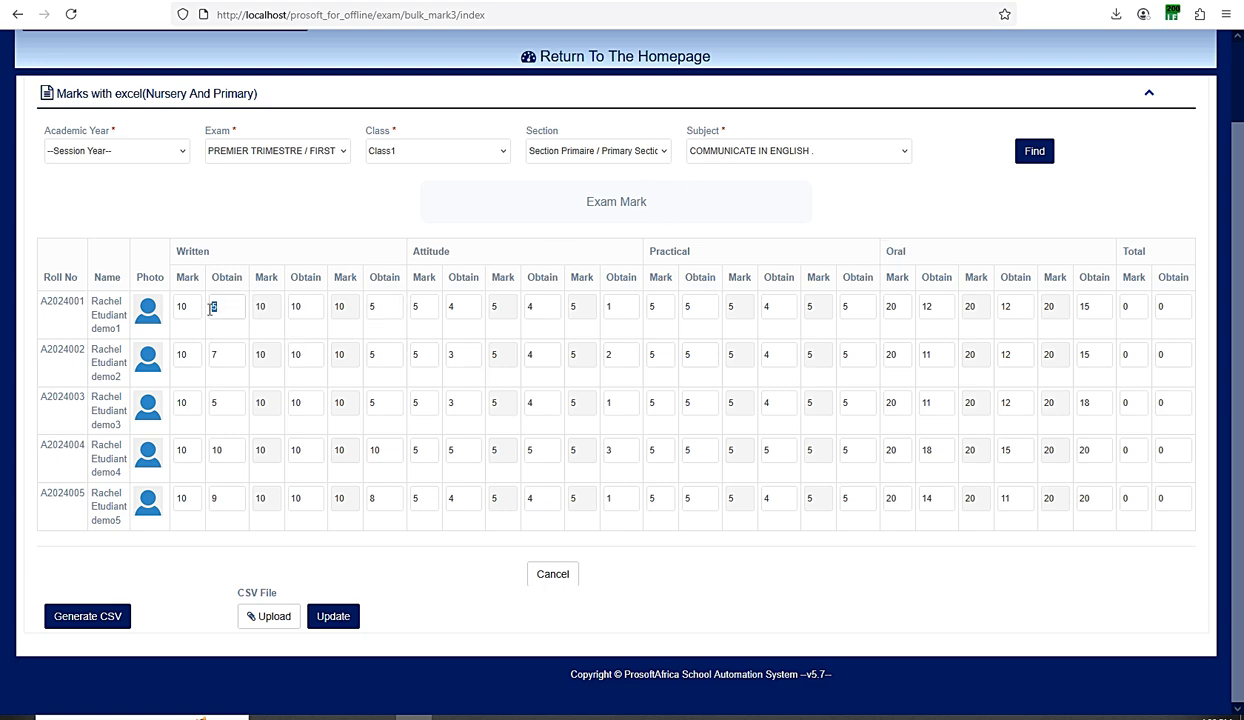
{"action": "double_click", "coordinate": [295, 308]}
{"action": "double_click", "coordinate": [372, 308]}
{"action": "double_click", "coordinate": [459, 306]}
{"action": "double_click", "coordinate": [531, 307]}
{"action": "double_click", "coordinate": [609, 306]}
{"action": "left_click", "coordinate": [814, 716]}
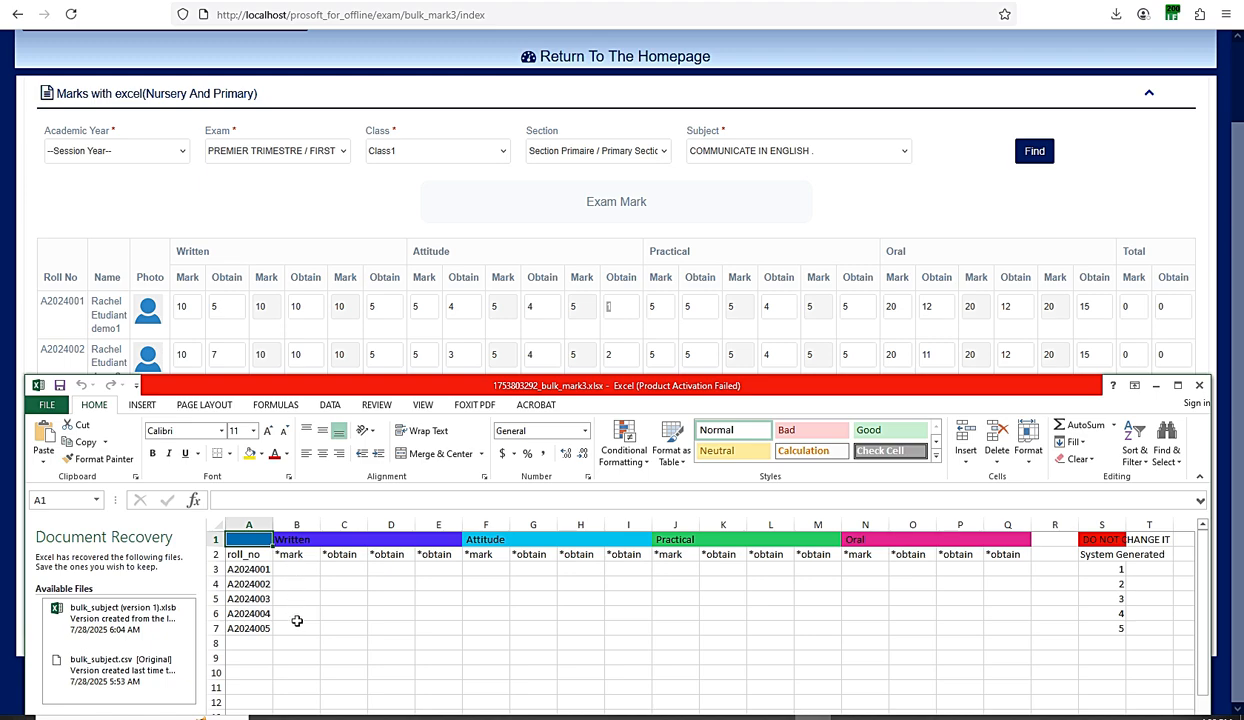
- Enter a Written mark of 10 for all five students in B3:B7
{"action": "left_click", "coordinate": [290, 568]}
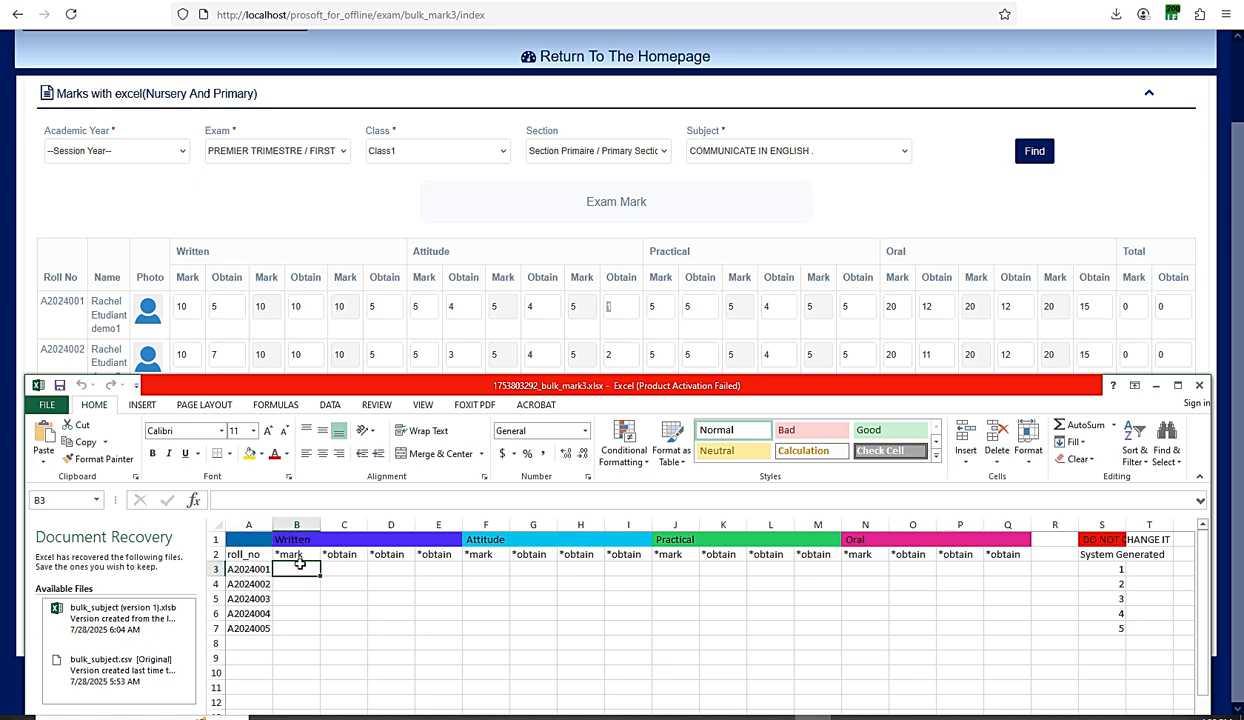
{"action": "type", "text": "10"}
{"action": "key", "text": "Return"}
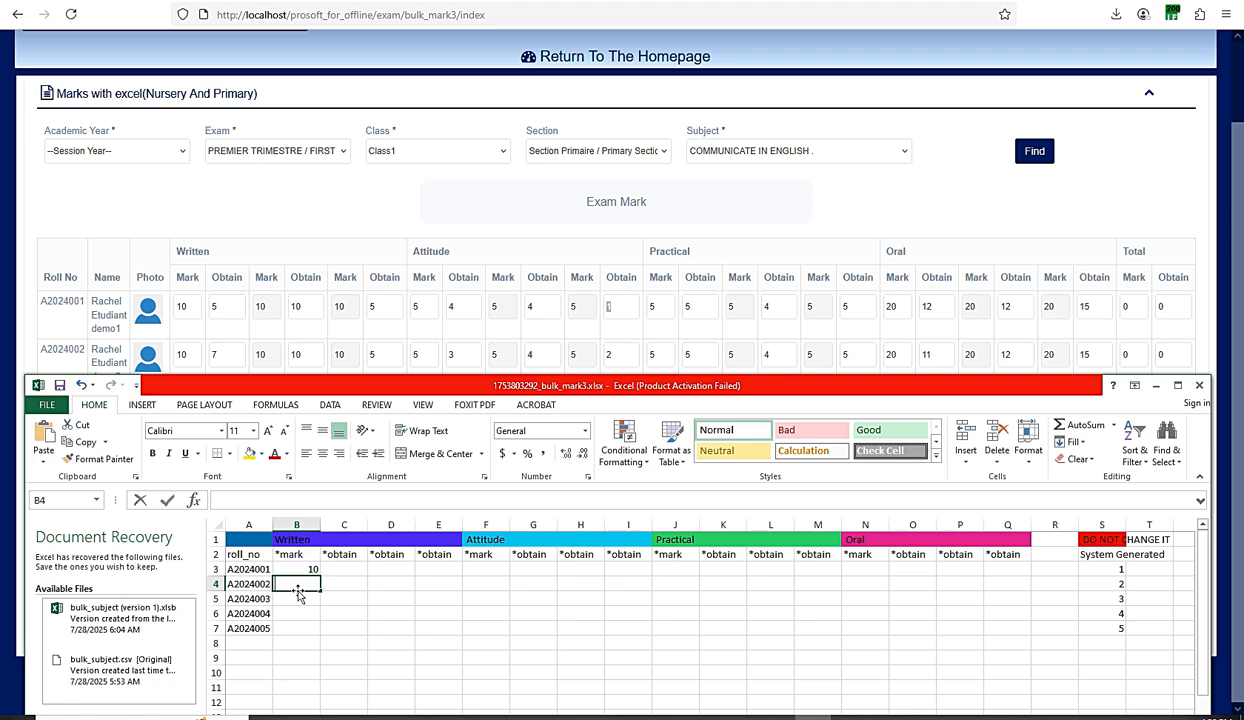
{"action": "type", "text": "10"}
{"action": "key", "text": "Return"}
{"action": "type", "text": "10"}
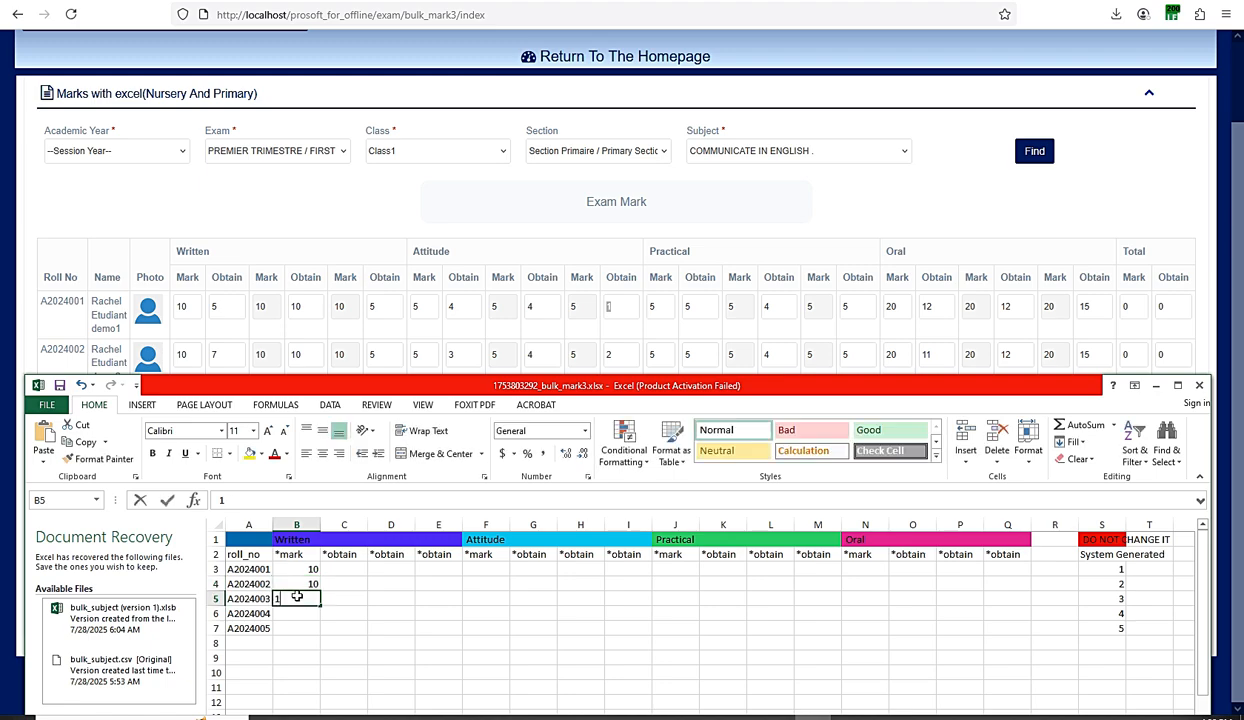
{"action": "key", "text": "Return"}
{"action": "type", "text": "10"}
{"action": "key", "text": "Return"}
{"action": "type", "text": "10"}
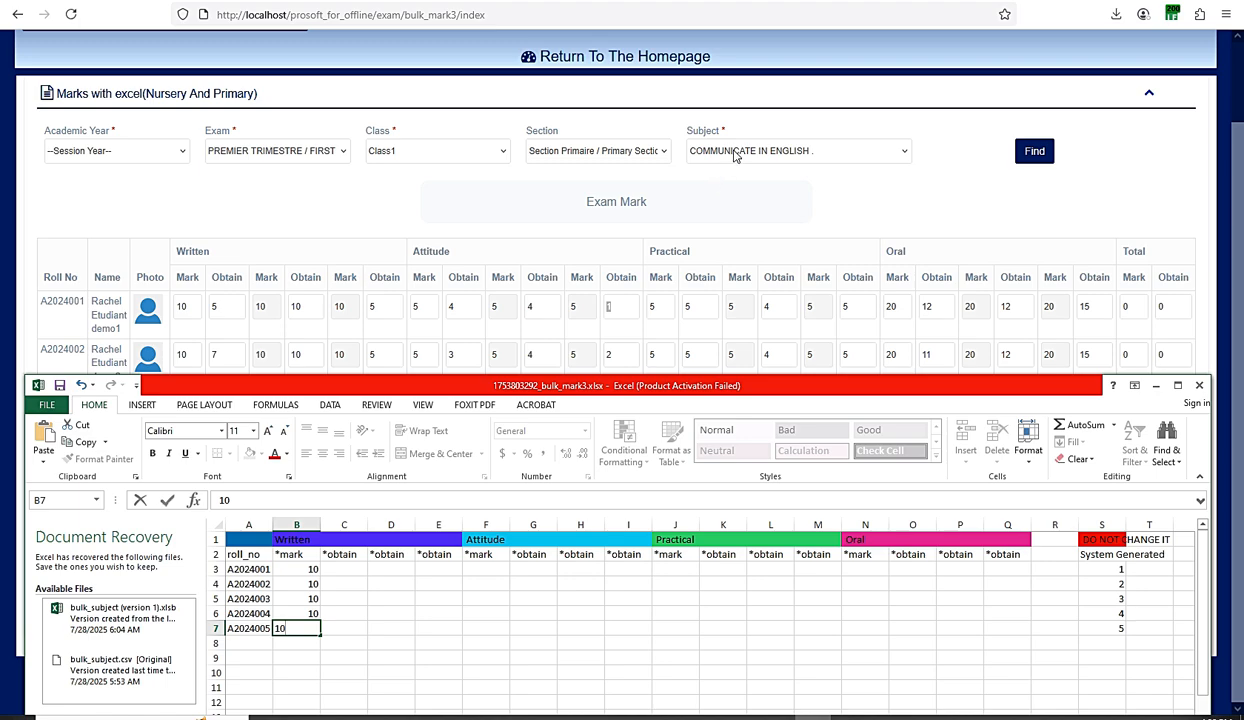
{"action": "left_click", "coordinate": [336, 611]}
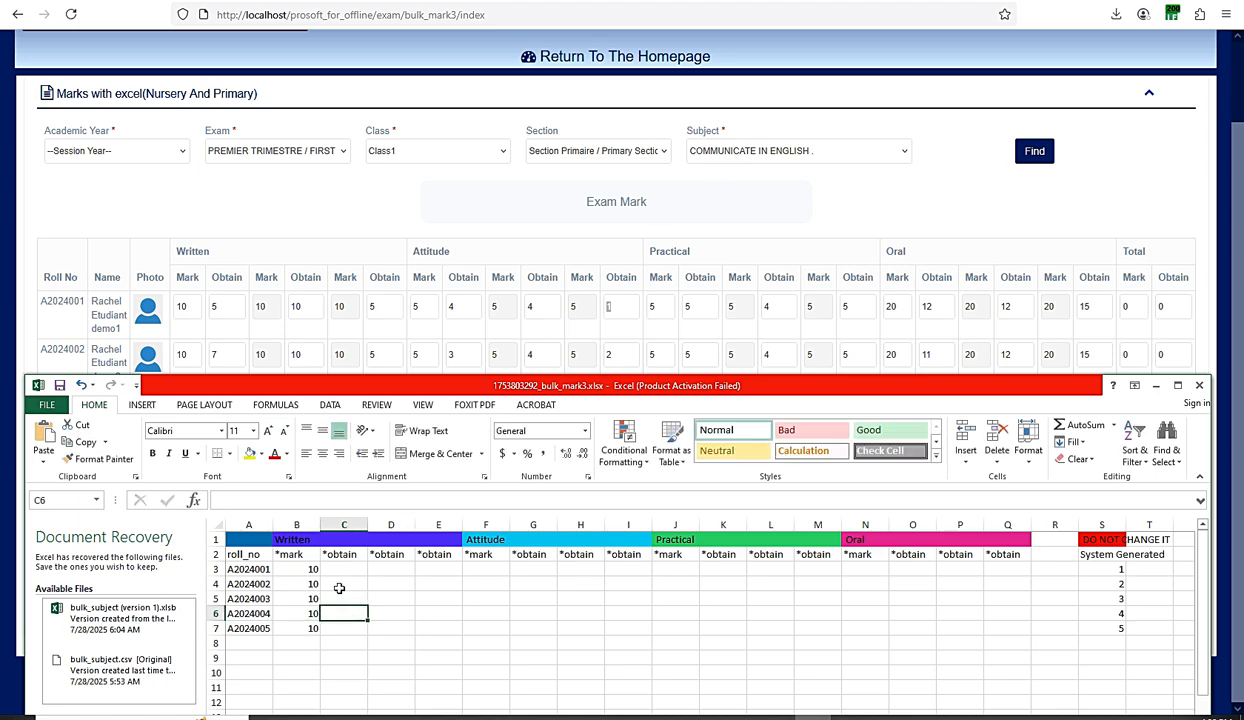
- Enter Written obtained marks 5, 7, 6, 4, 9 in C3:C7
{"action": "left_click", "coordinate": [335, 569]}
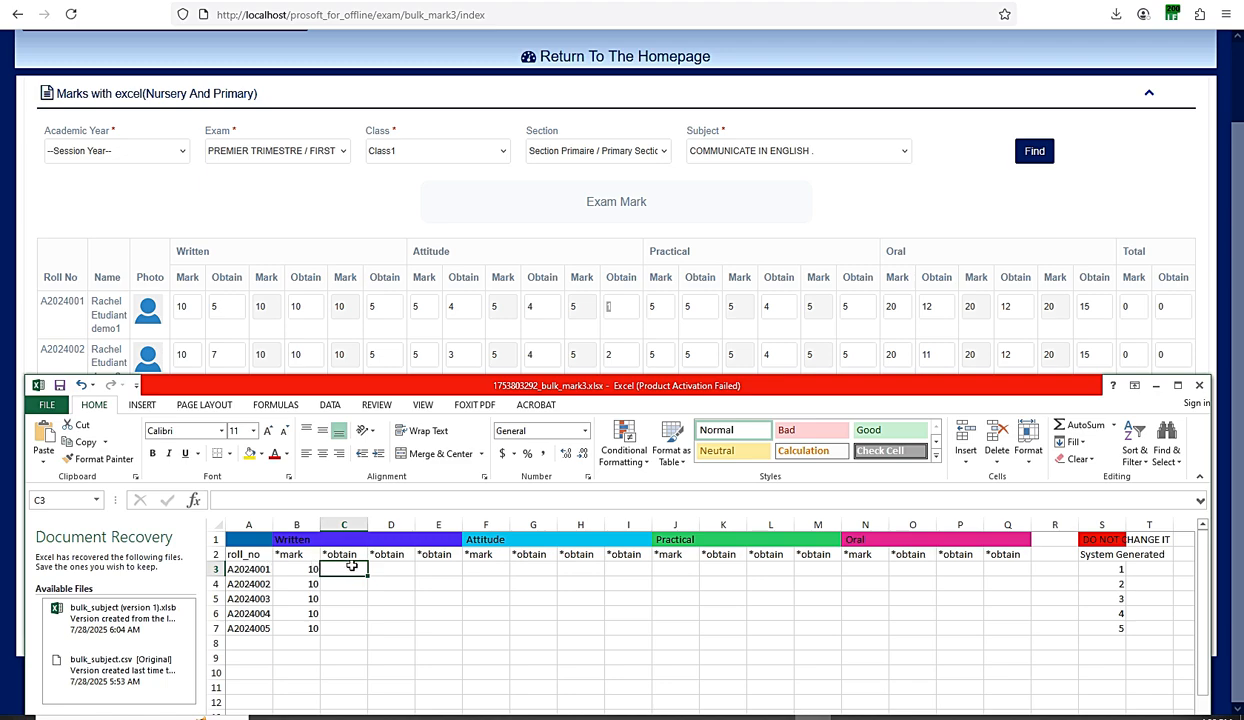
{"action": "type", "text": "5"}
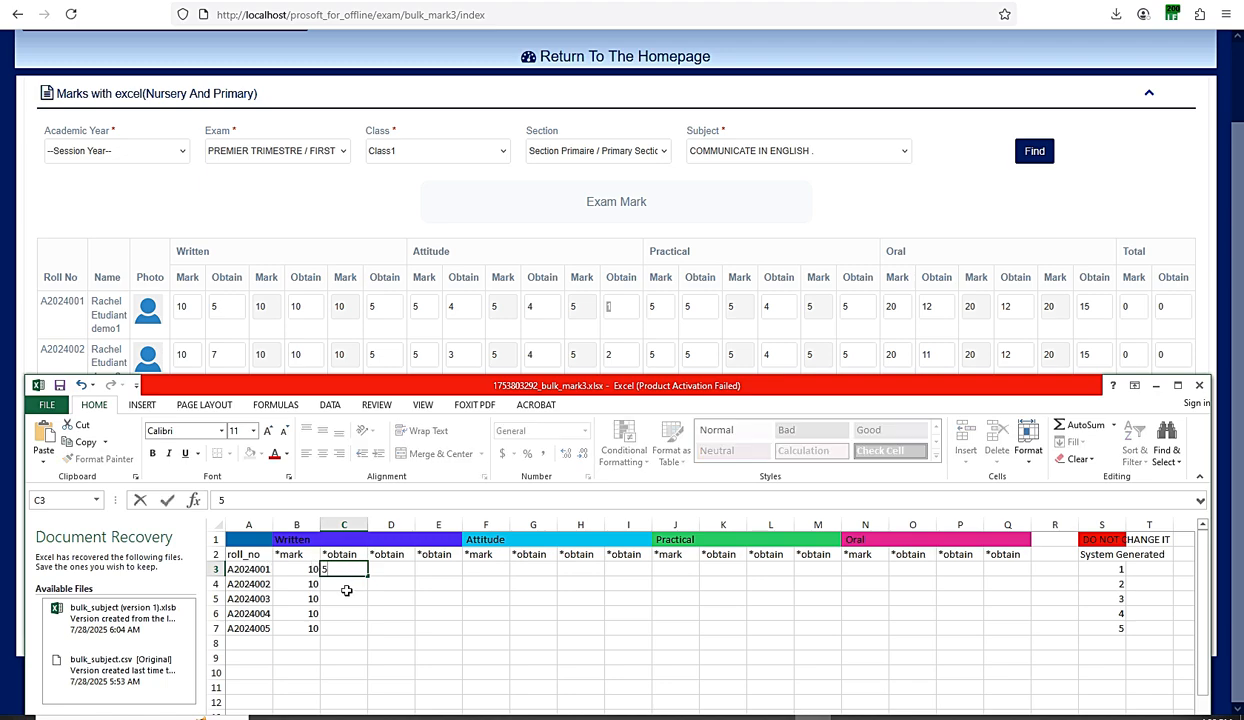
{"action": "left_click", "coordinate": [346, 587]}
{"action": "type", "text": "7"}
{"action": "left_click", "coordinate": [343, 598]}
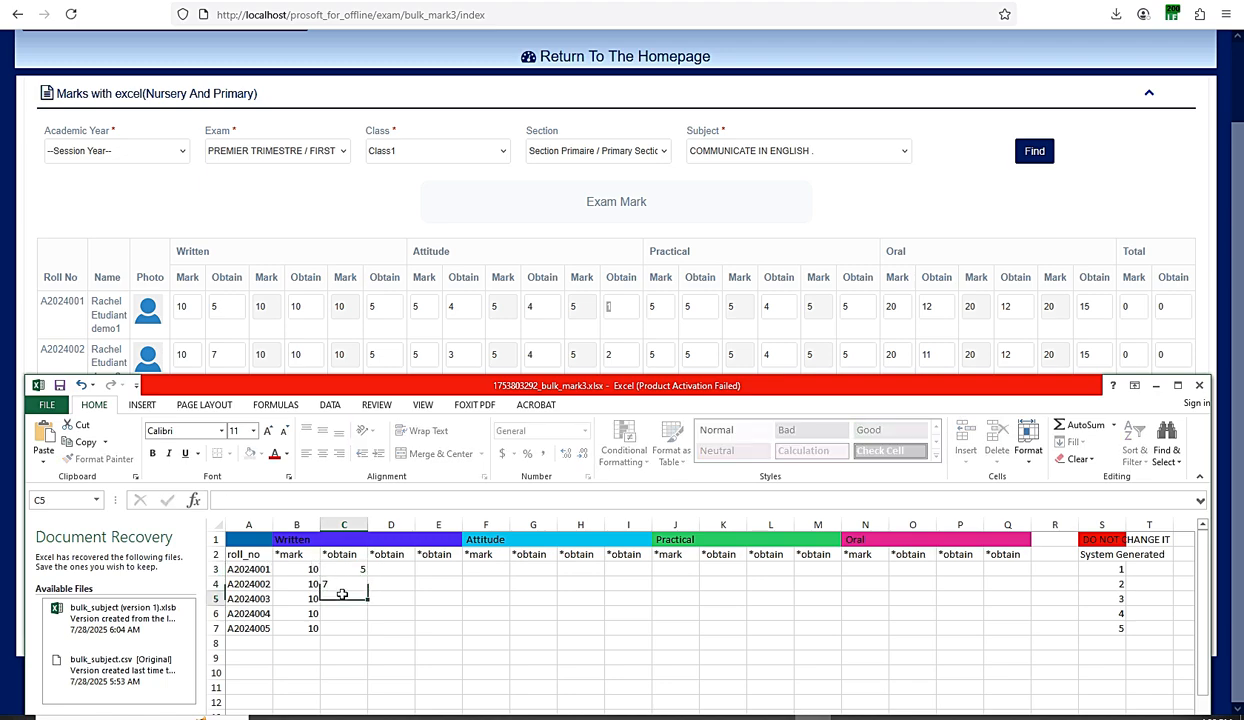
{"action": "type", "text": "6"}
{"action": "left_click", "coordinate": [341, 613]}
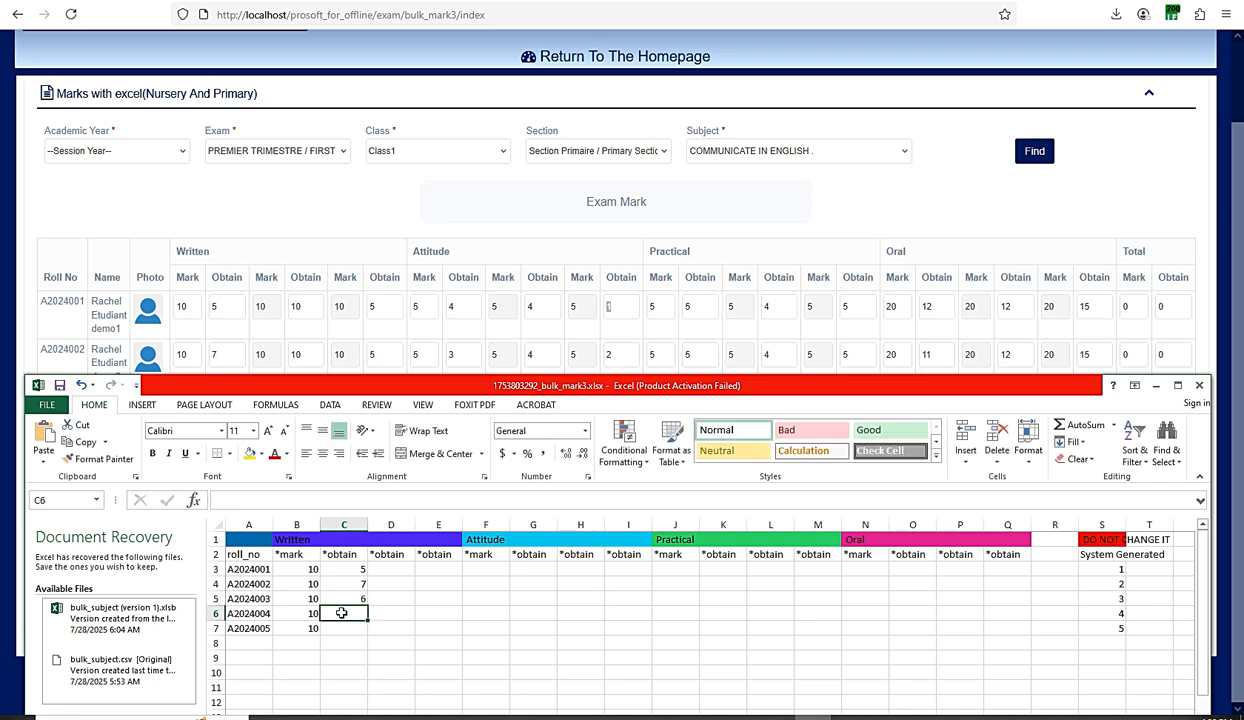
{"action": "type", "text": "4"}
{"action": "left_click", "coordinate": [343, 628]}
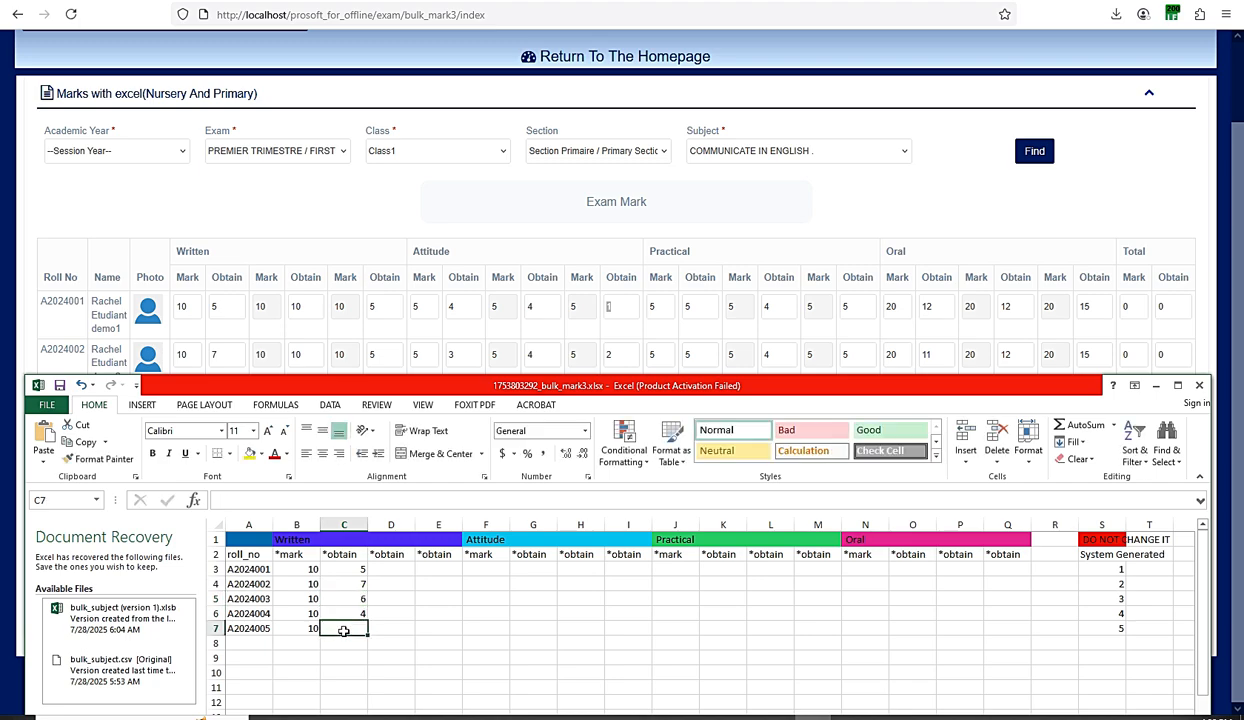
{"action": "type", "text": "9"}
{"action": "left_click", "coordinate": [350, 598]}
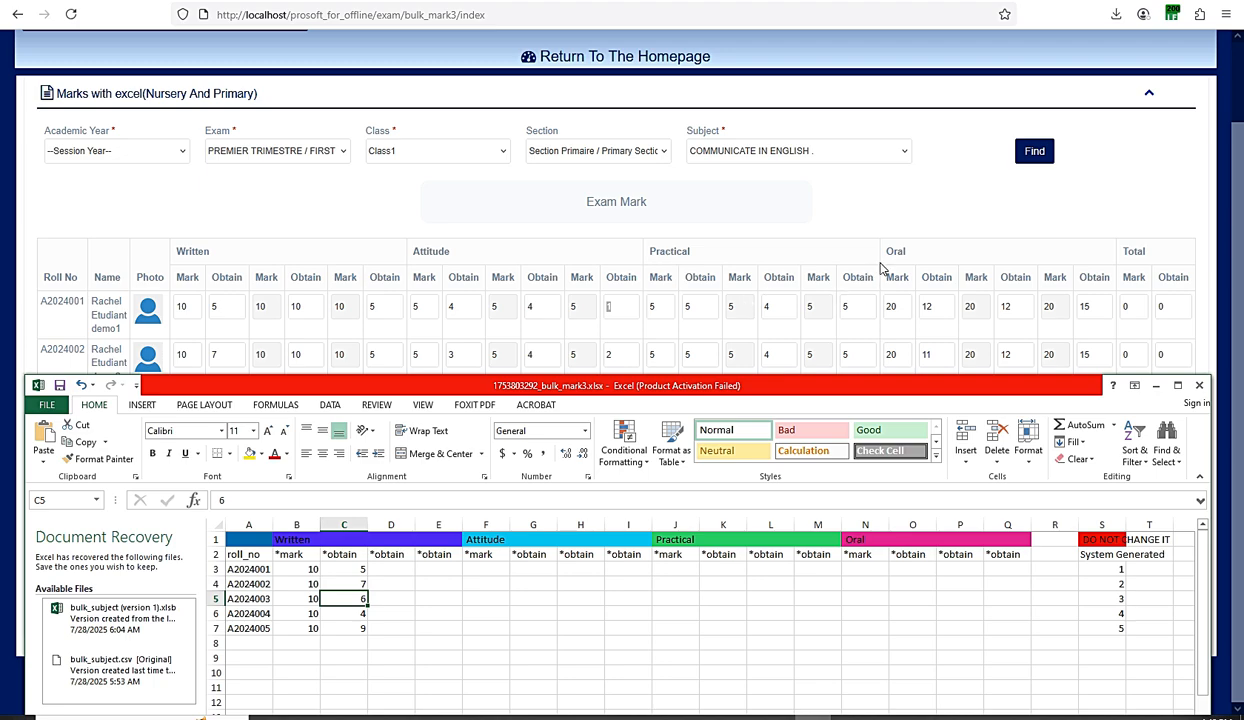
- Enter an Attitude mark of 5 for all five students in F3:F7
{"action": "left_click", "coordinate": [485, 568]}
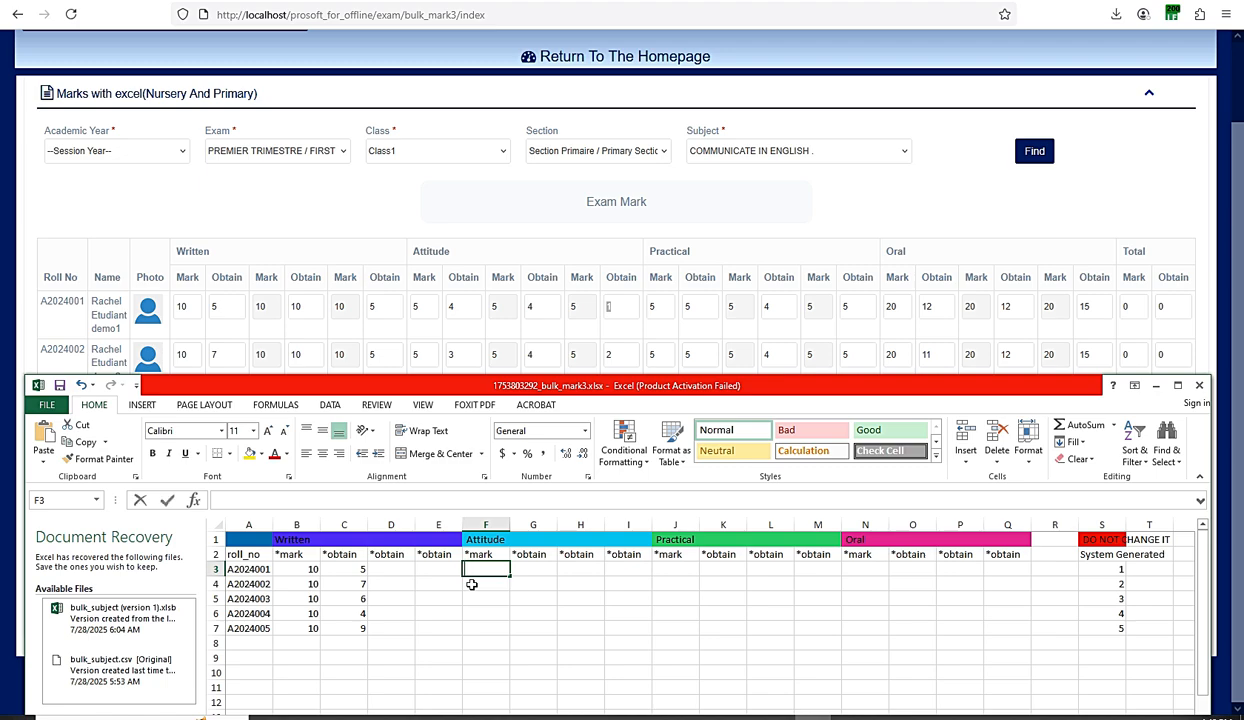
{"action": "type", "text": "5"}
{"action": "key", "text": "Return"}
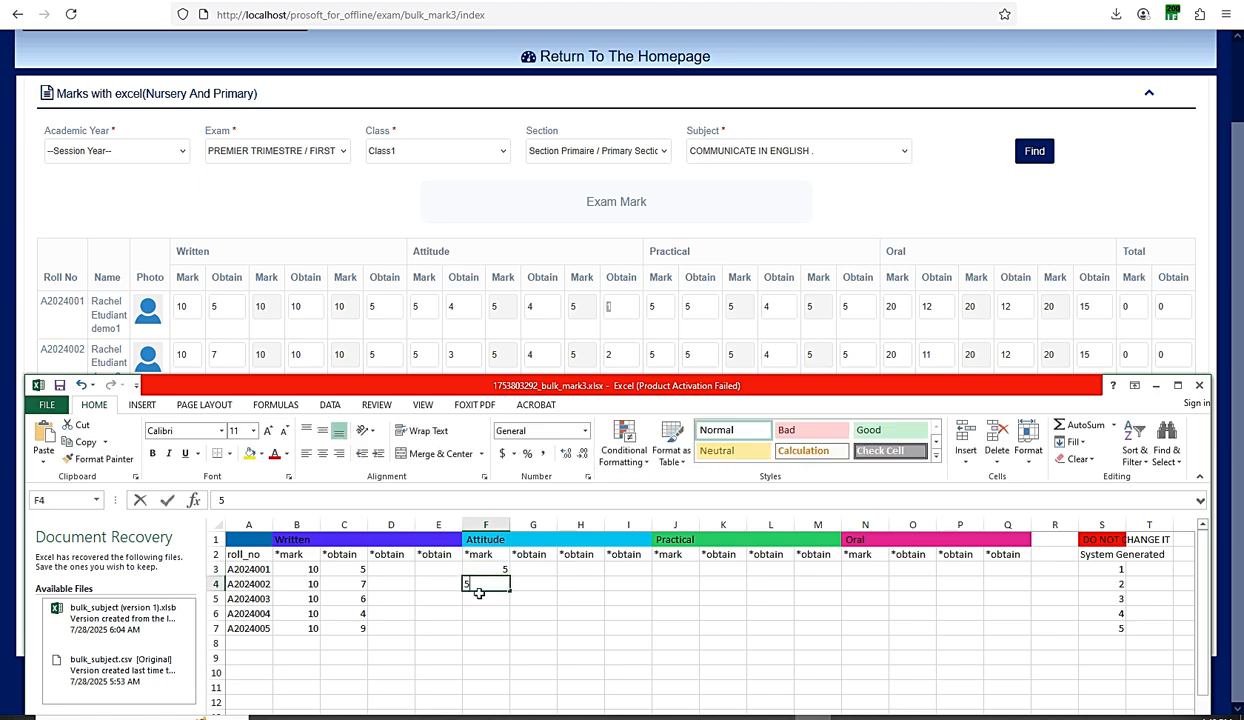
{"action": "type", "text": "5"}
{"action": "key", "text": "Return"}
{"action": "type", "text": "5"}
{"action": "key", "text": "Return"}
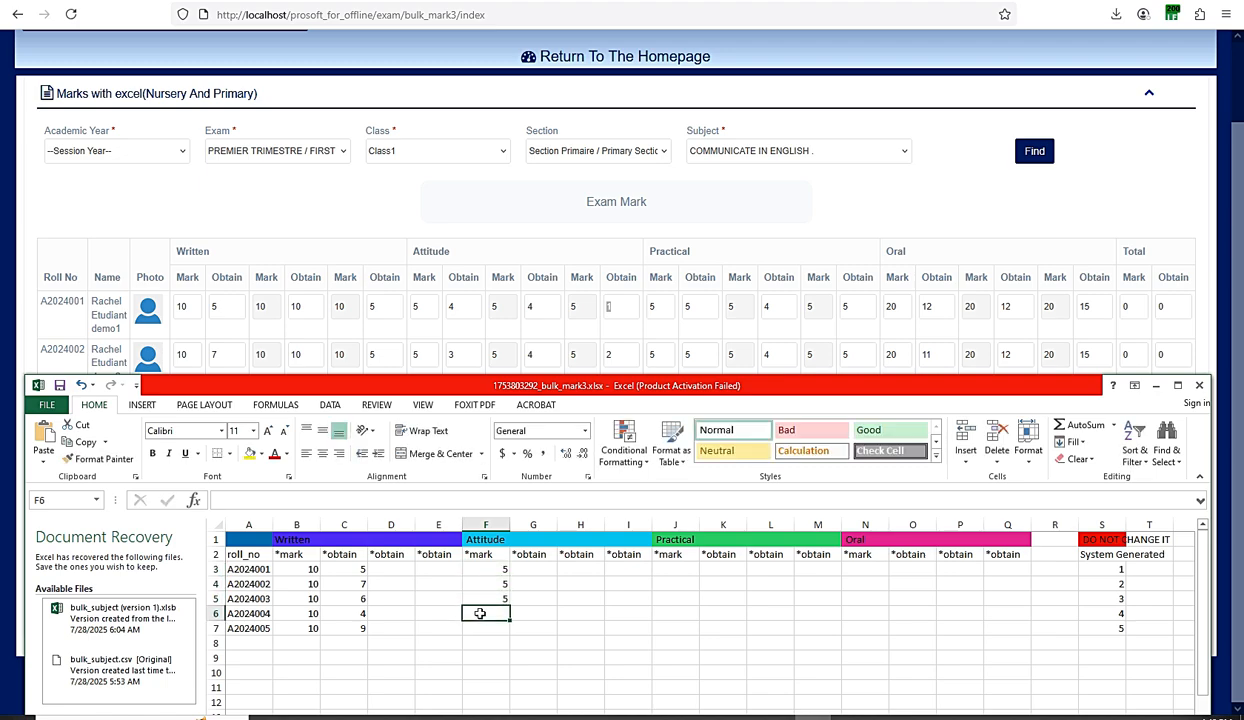
{"action": "type", "text": "5"}
{"action": "key", "text": "Return"}
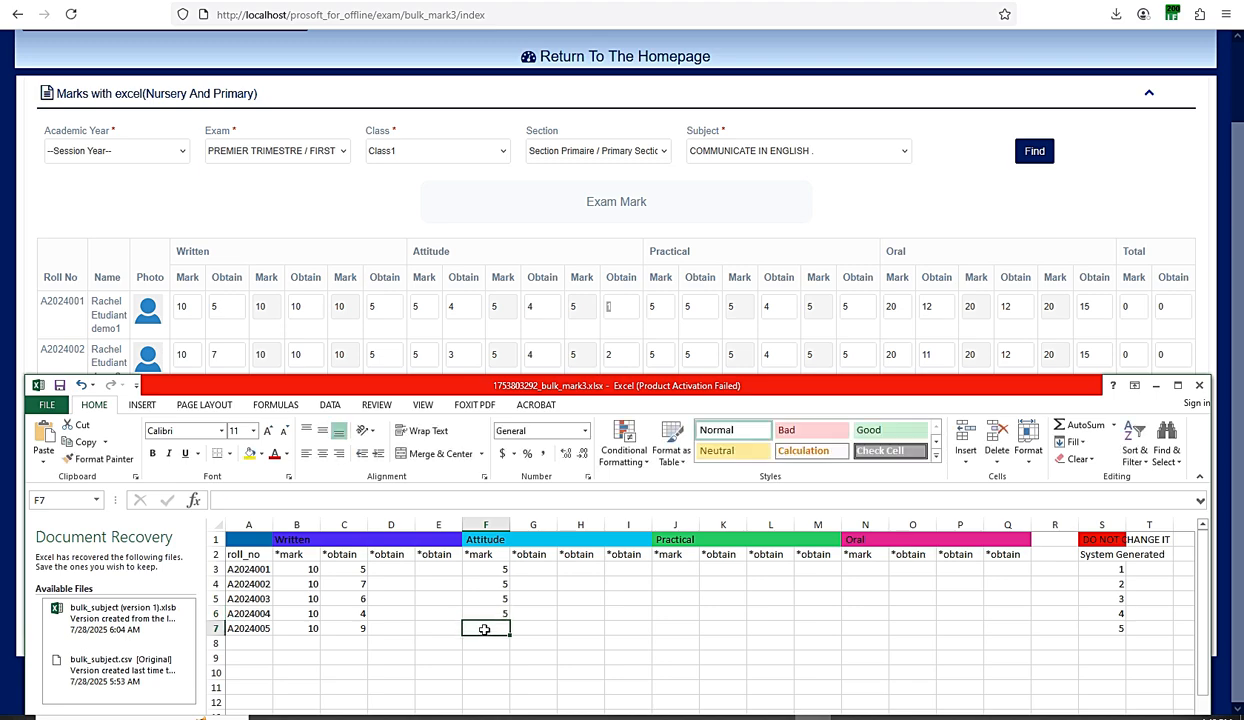
{"action": "type", "text": "5"}
- Enter Attitude obtained marks 3, 4, 2, 0, 1 in G3:G7
{"action": "left_click", "coordinate": [537, 570]}
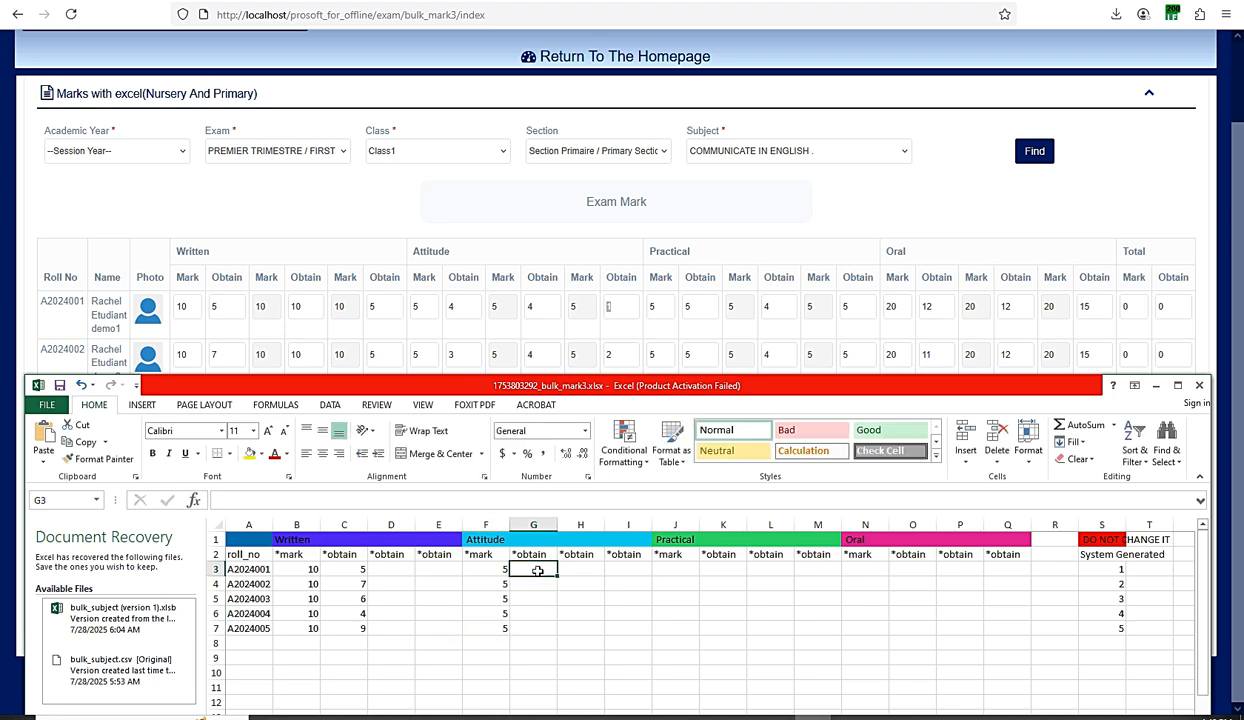
{"action": "type", "text": "3"}
{"action": "left_click", "coordinate": [537, 583]}
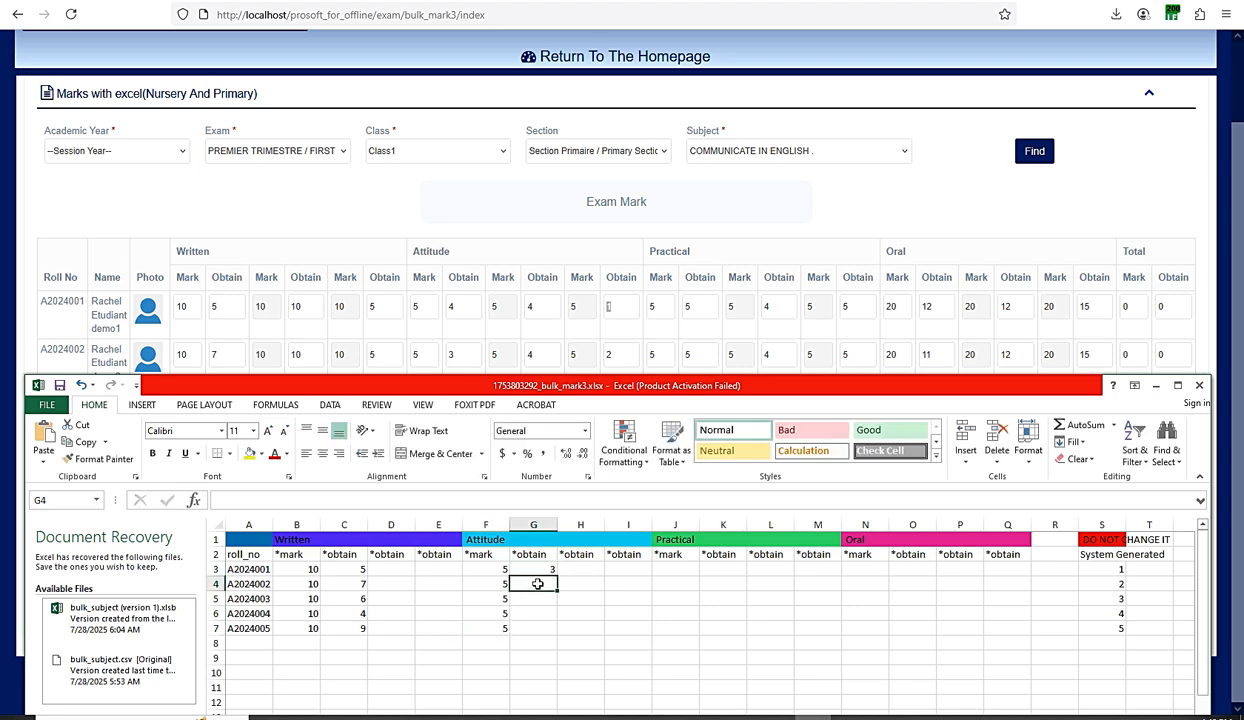
{"action": "type", "text": "4"}
{"action": "left_click", "coordinate": [537, 598]}
{"action": "type", "text": "2"}
{"action": "left_click", "coordinate": [537, 613]}
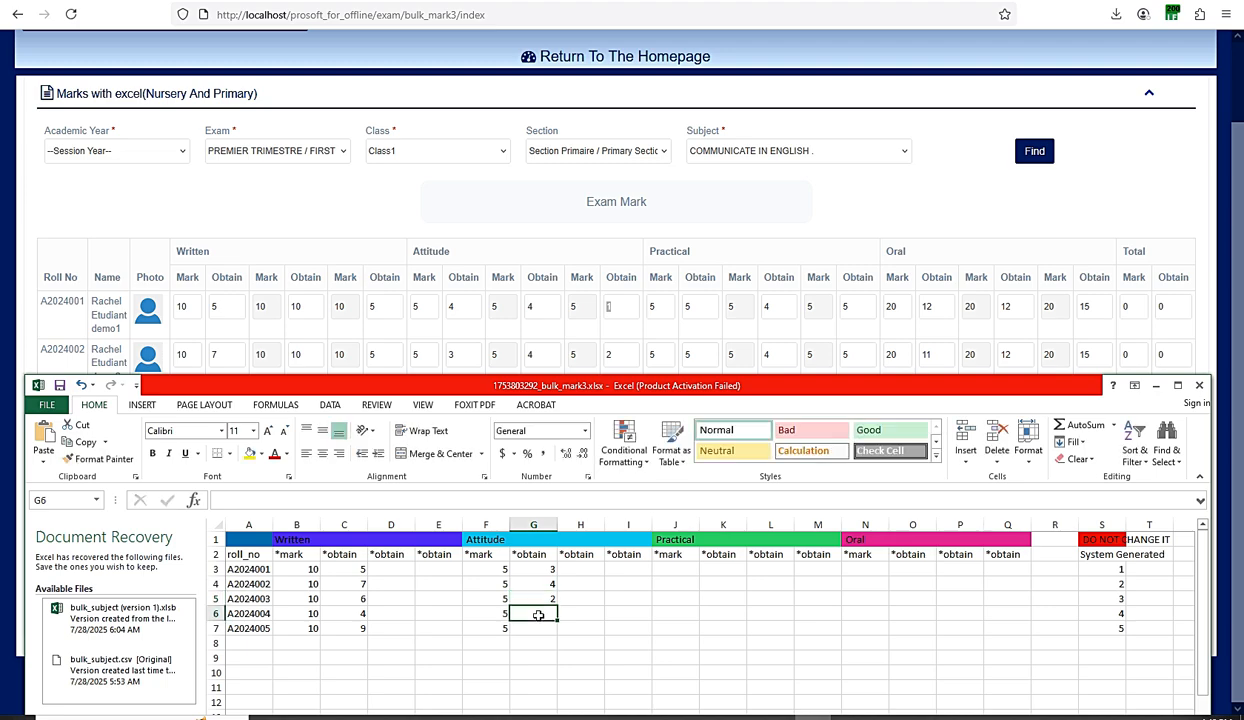
{"action": "type", "text": "0"}
{"action": "left_click", "coordinate": [538, 628]}
{"action": "type", "text": "1"}
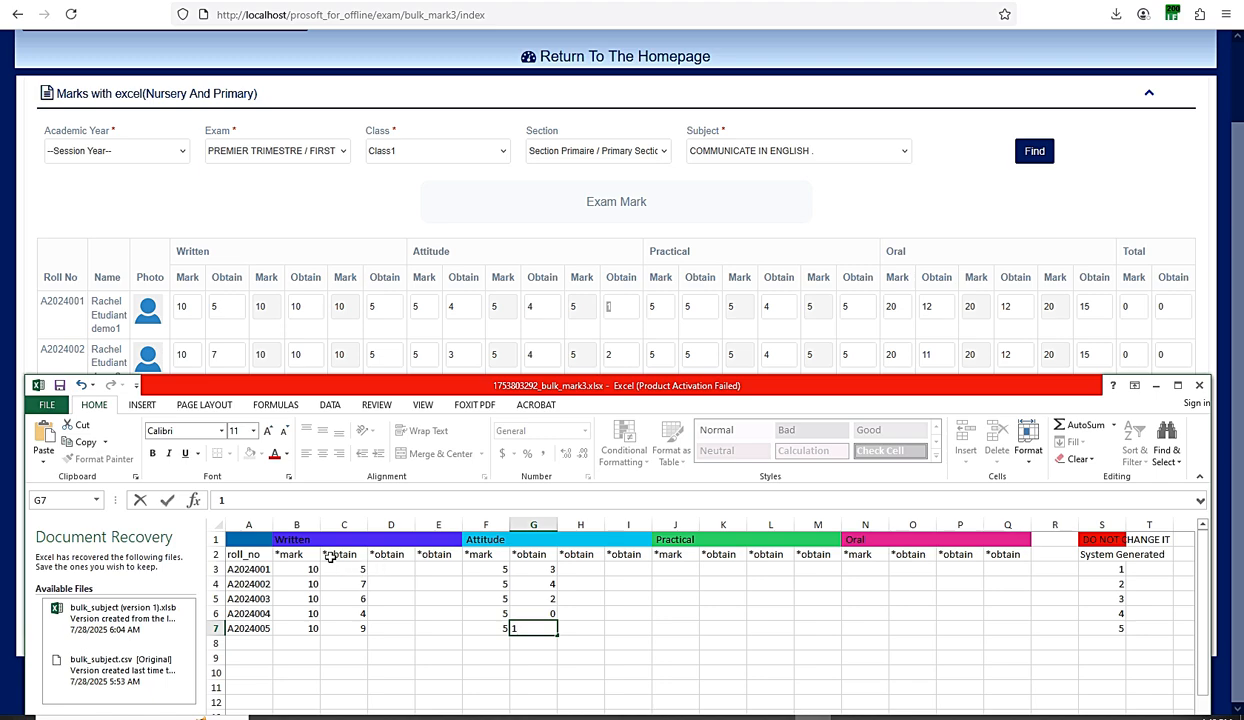
- Enter a Practical mark of 5 for all five students in J3:J7
{"action": "left_click", "coordinate": [673, 566]}
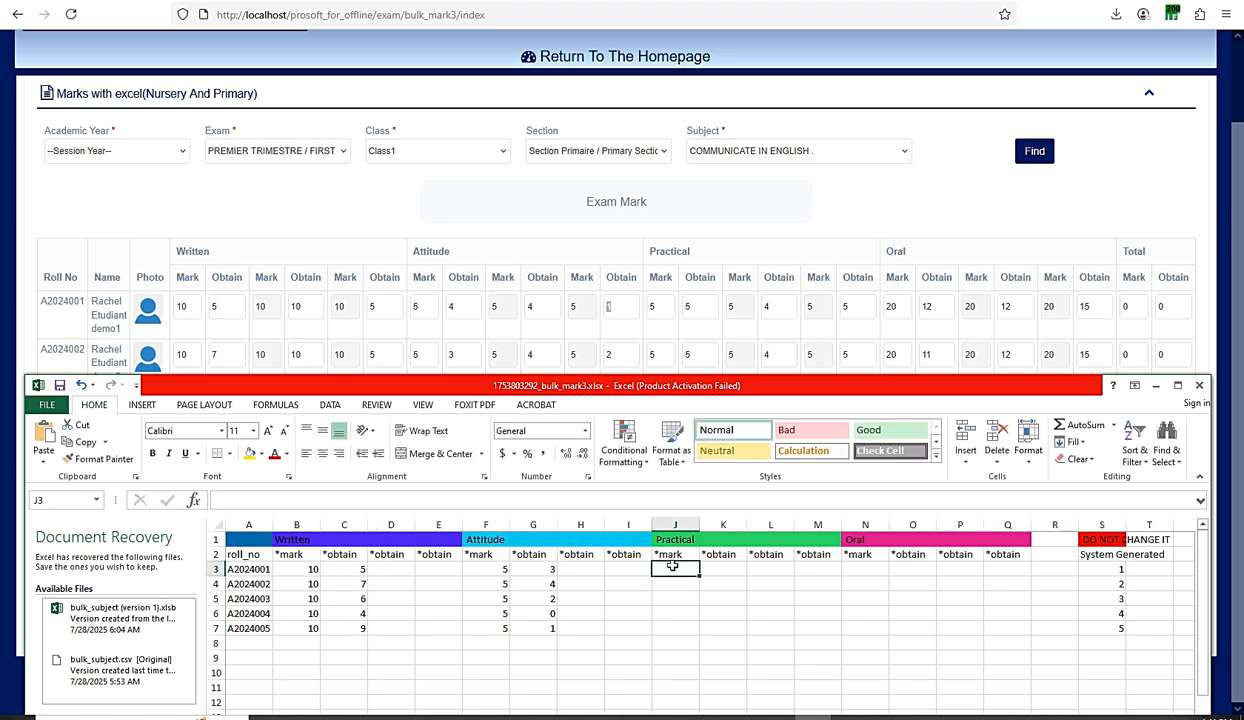
{"action": "type", "text": "5"}
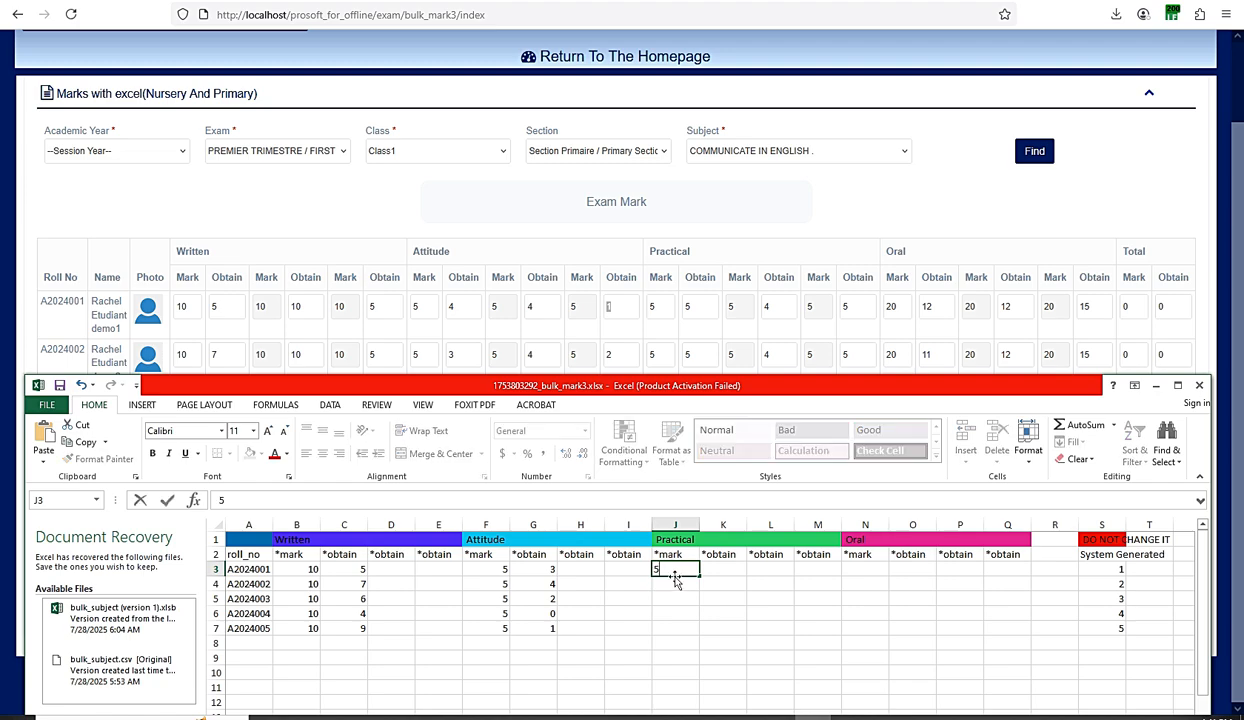
{"action": "key", "text": "Return"}
{"action": "type", "text": "5"}
{"action": "left_click", "coordinate": [674, 600]}
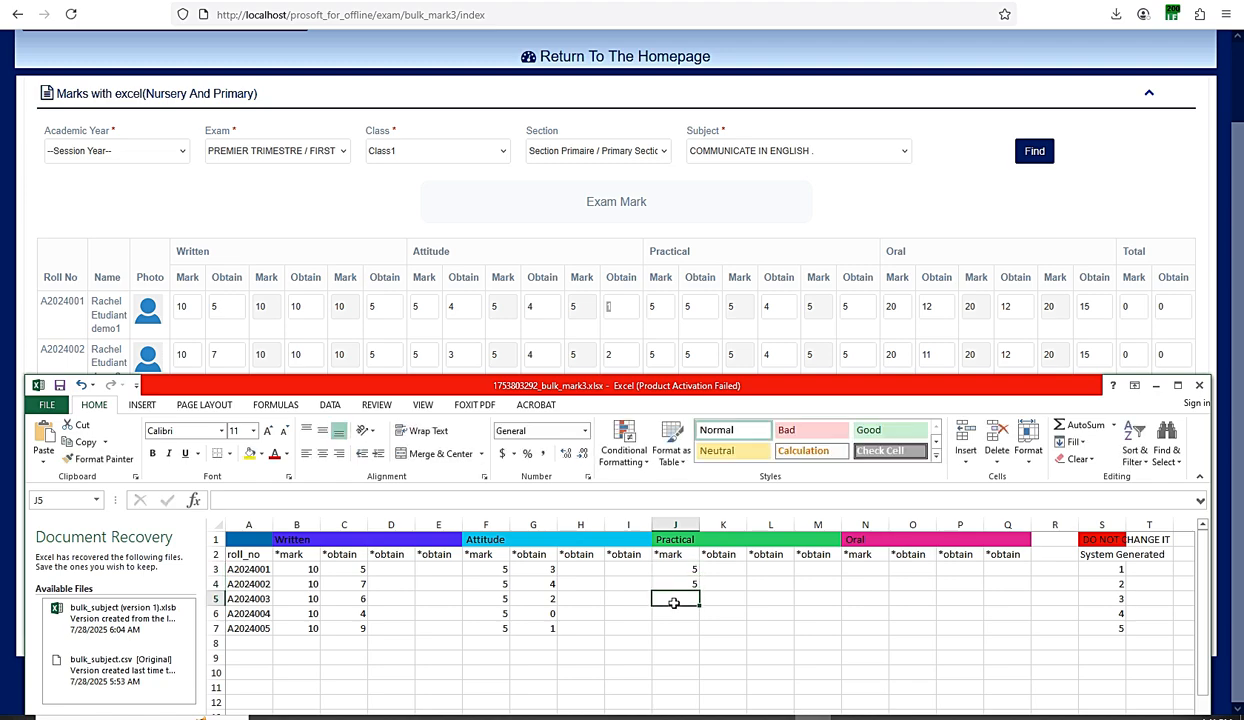
{"action": "type", "text": "5"}
{"action": "key", "text": "Return"}
{"action": "type", "text": "5"}
{"action": "left_click", "coordinate": [672, 628]}
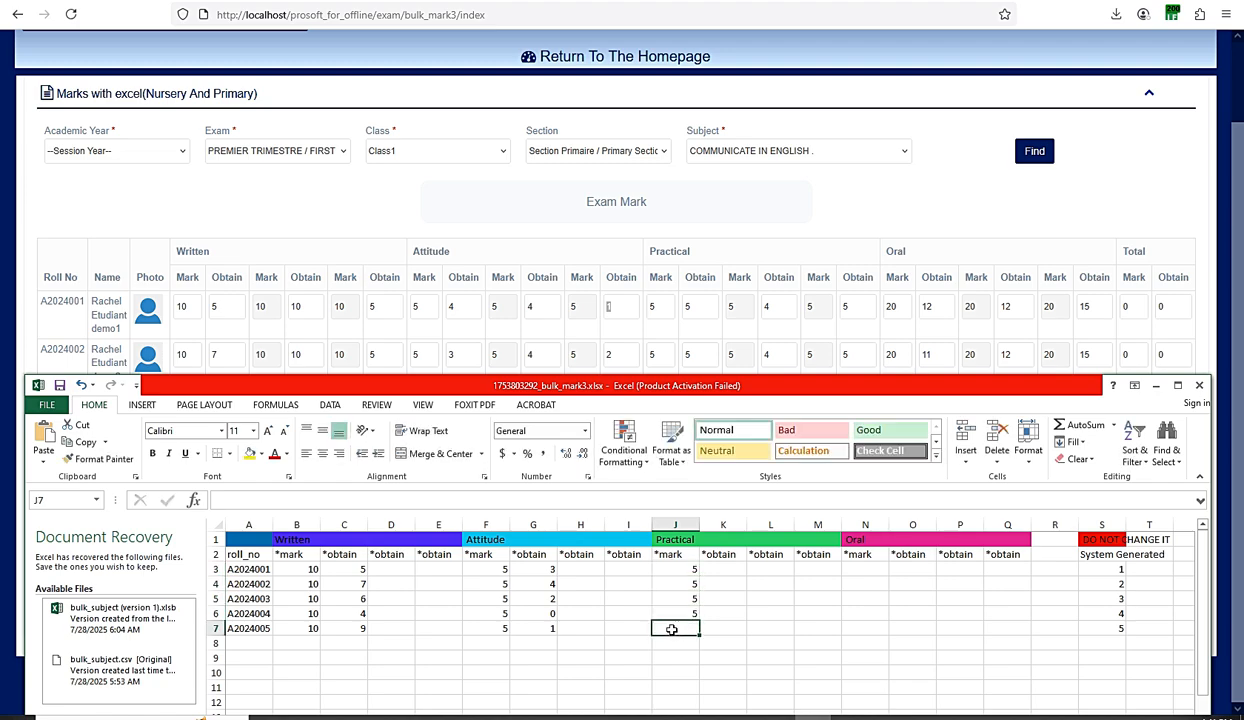
{"action": "type", "text": "5"}
{"action": "left_click", "coordinate": [720, 612]}
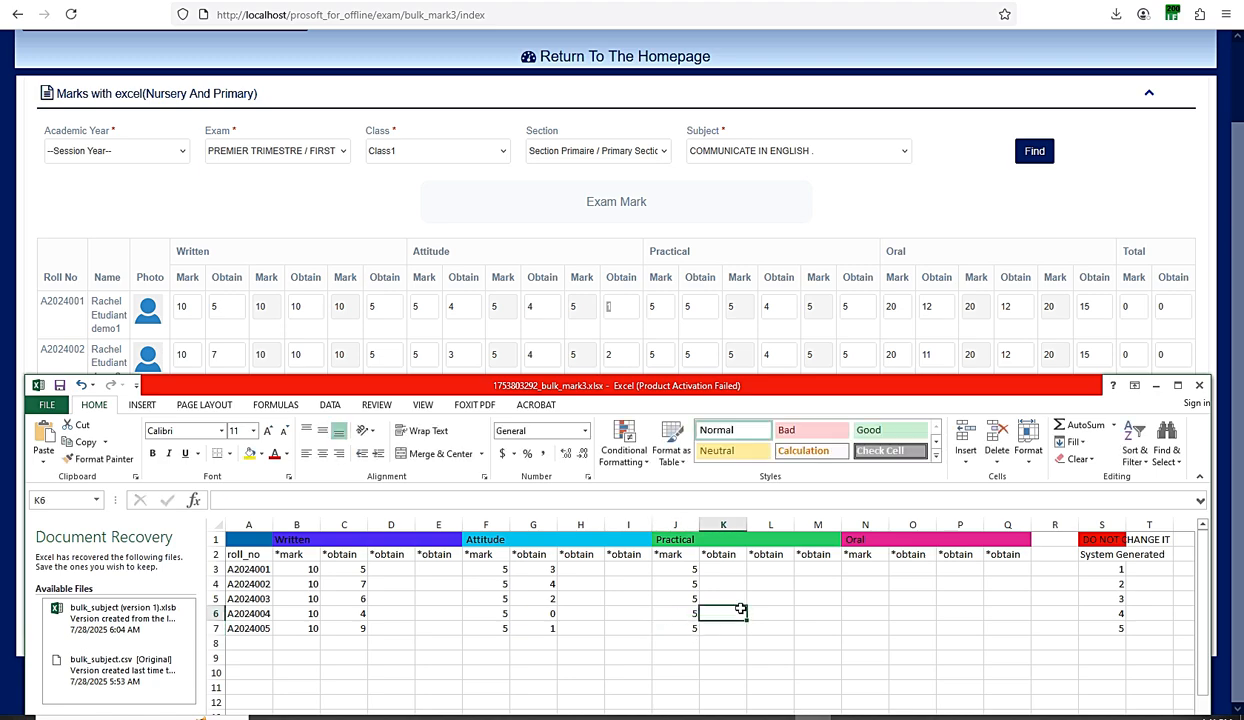
- Enter Practical obtained marks 0, 3, 5, 5, 5 in K3:K7
{"action": "left_click", "coordinate": [726, 575]}
{"action": "type", "text": "0"}
{"action": "key", "text": "Return"}
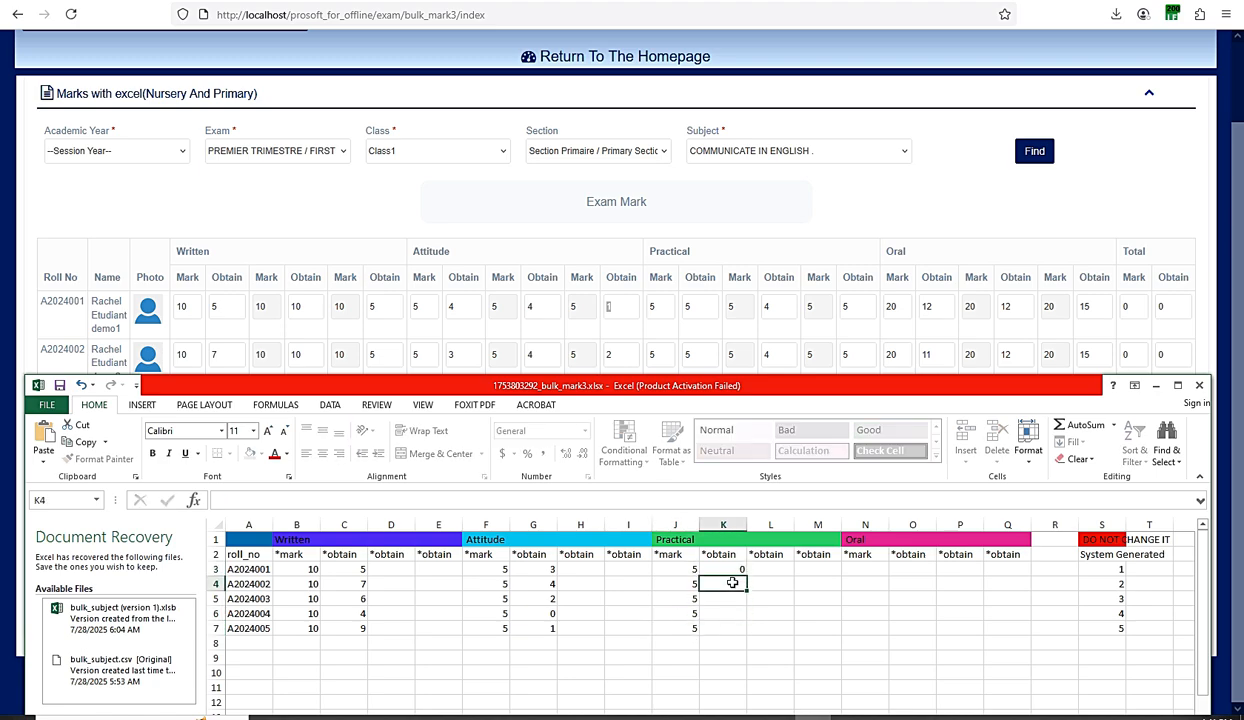
{"action": "type", "text": "3"}
{"action": "key", "text": "Return"}
{"action": "type", "text": "5"}
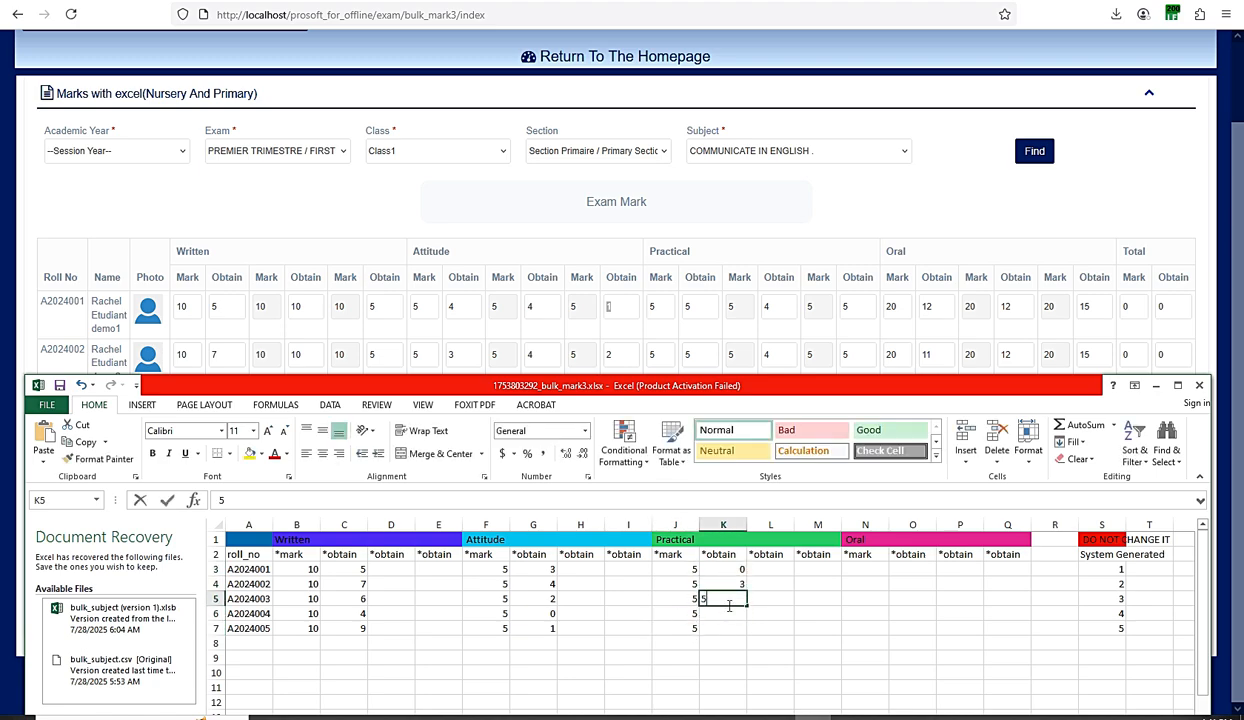
{"action": "key", "text": "Return"}
{"action": "type", "text": "5"}
{"action": "key", "text": "Return"}
{"action": "type", "text": "5"}
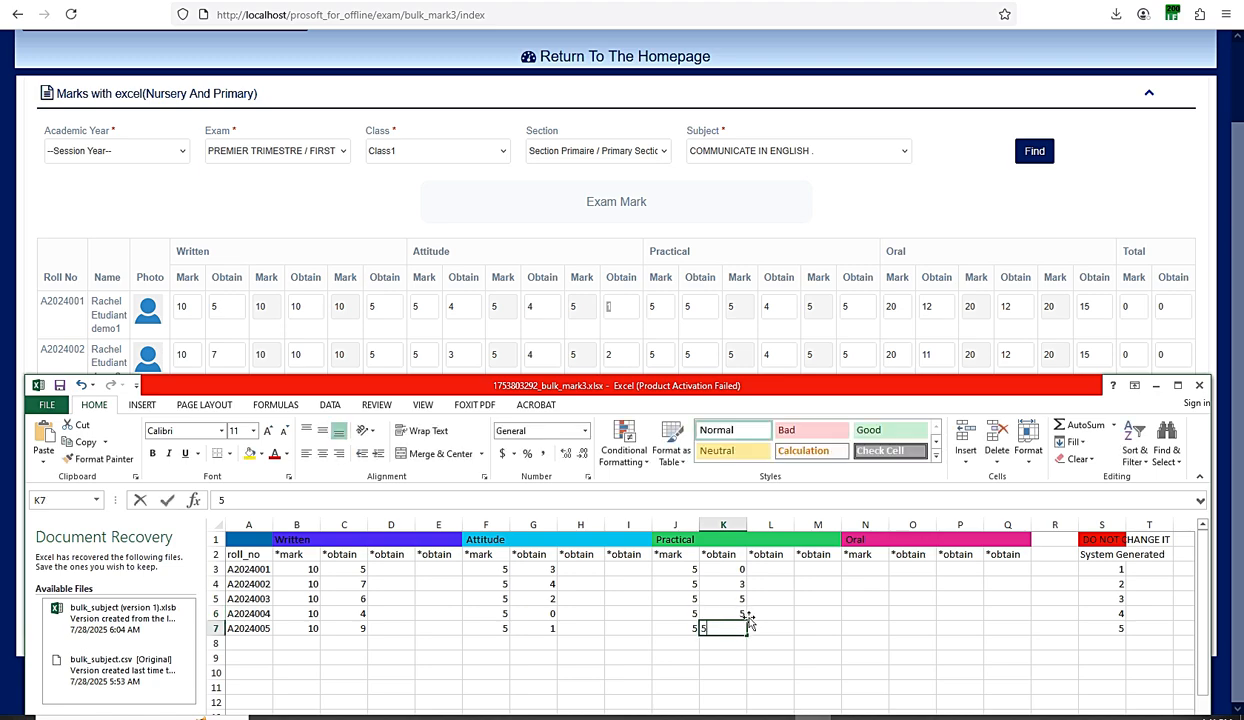
{"action": "left_click", "coordinate": [768, 569]}
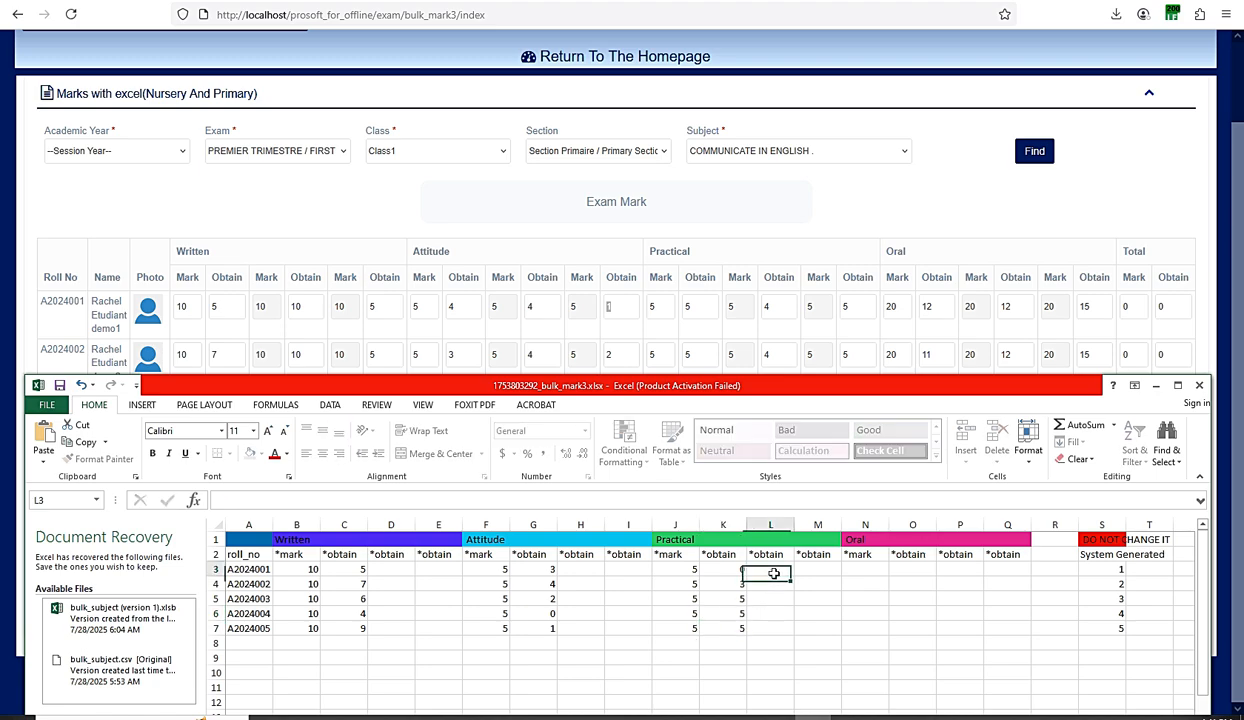
- Enter an Oral mark of 10 for all five students in N3:N7
{"action": "left_click", "coordinate": [857, 571]}
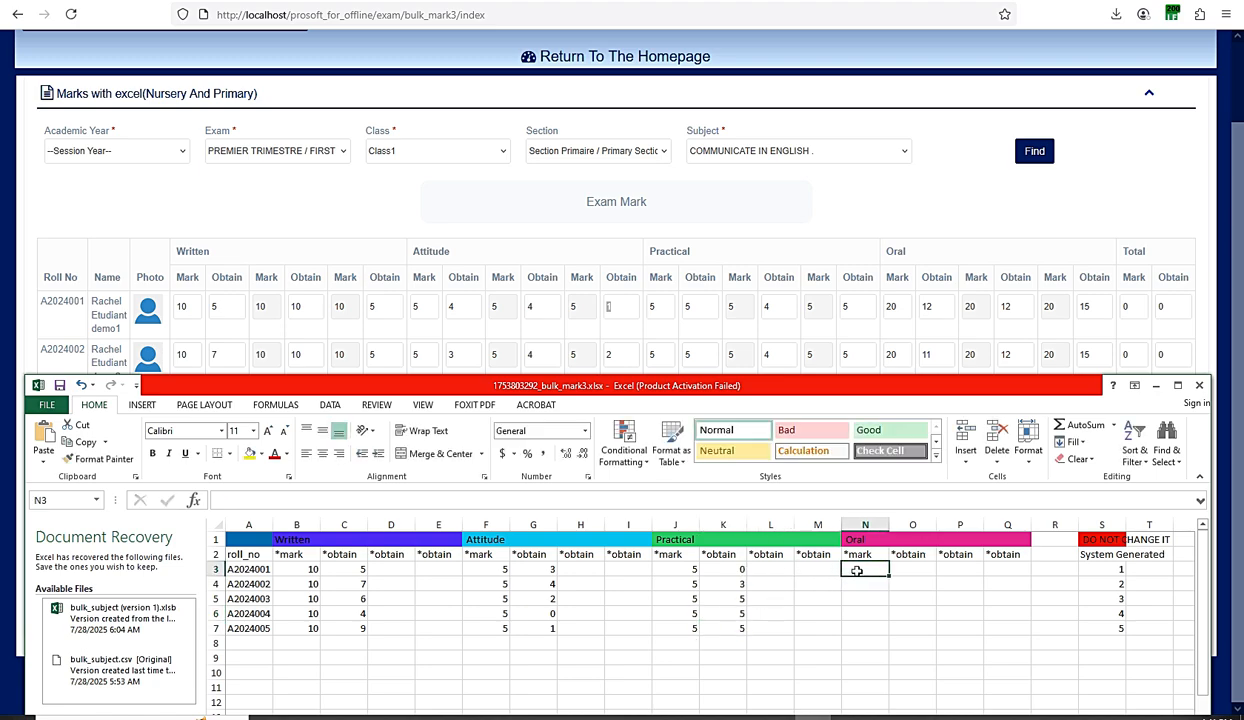
{"action": "type", "text": "10"}
{"action": "key", "text": "Return"}
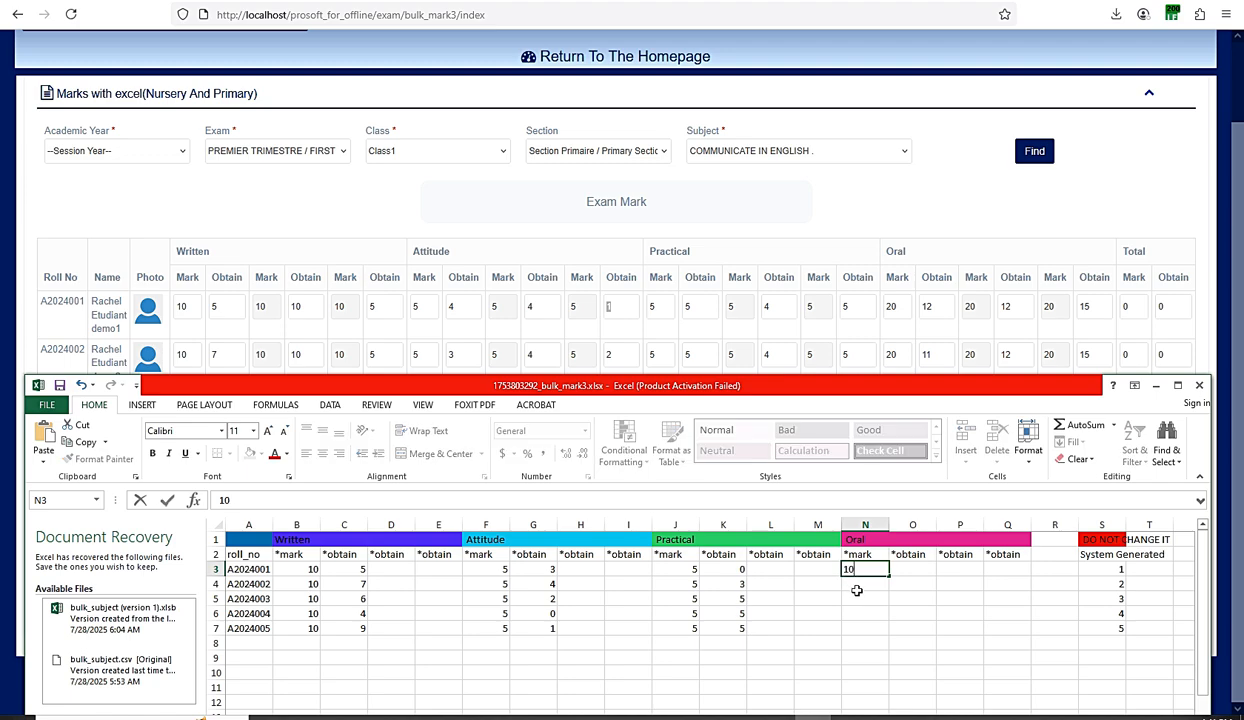
{"action": "type", "text": "10"}
{"action": "key", "text": "Return"}
{"action": "type", "text": "10"}
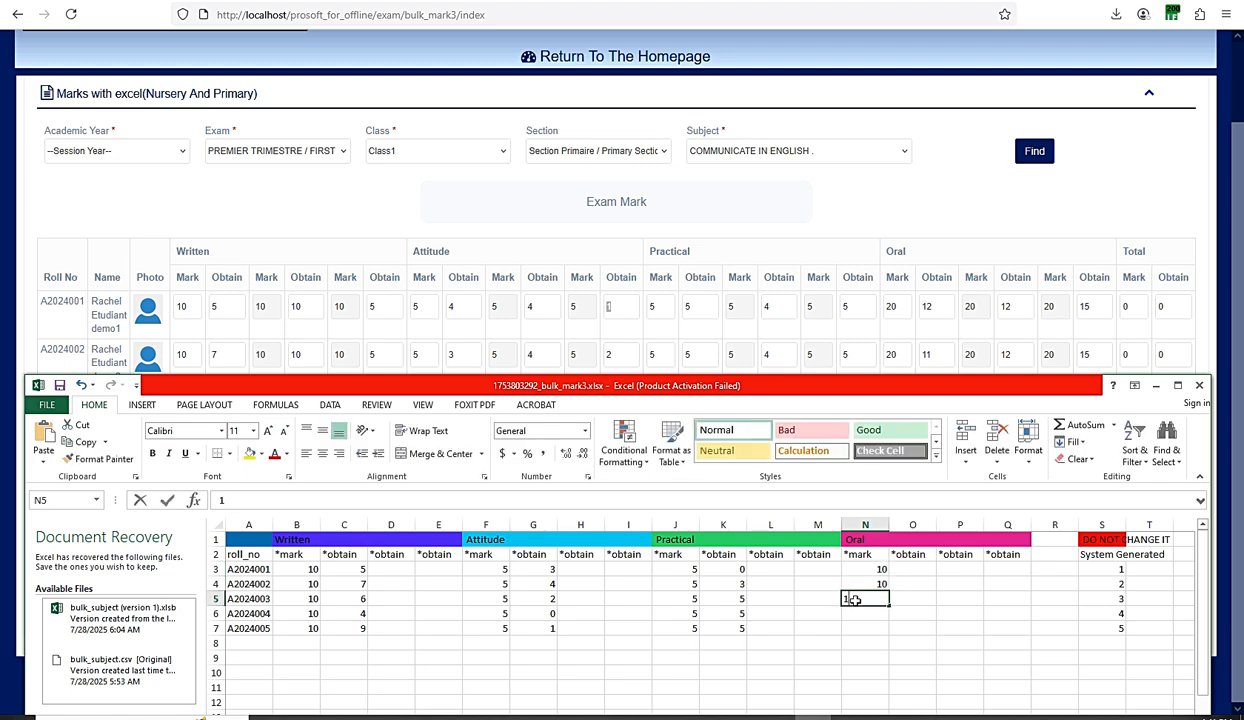
{"action": "key", "text": "Return"}
{"action": "type", "text": "10"}
{"action": "key", "text": "Return"}
{"action": "type", "text": "10"}
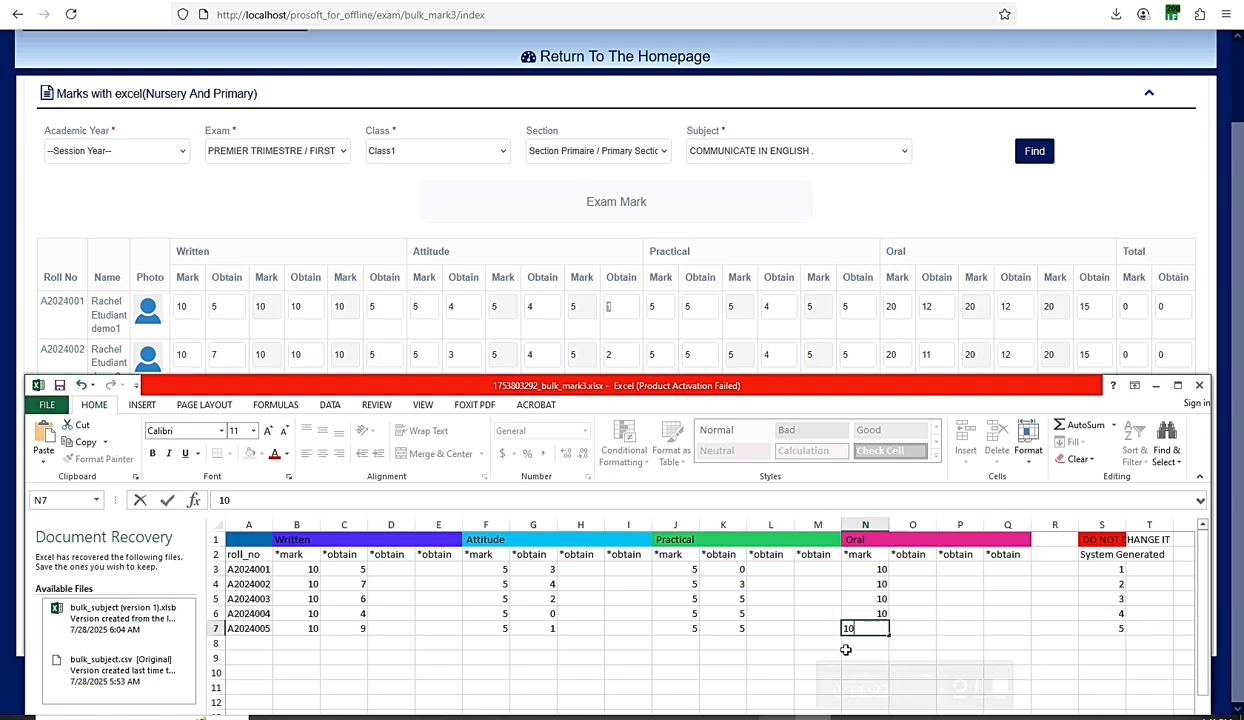
- Enter Oral obtained marks 5, 9, 2, 6, 8 in O3:O7
{"action": "left_click", "coordinate": [906, 569]}
{"action": "type", "text": "5"}
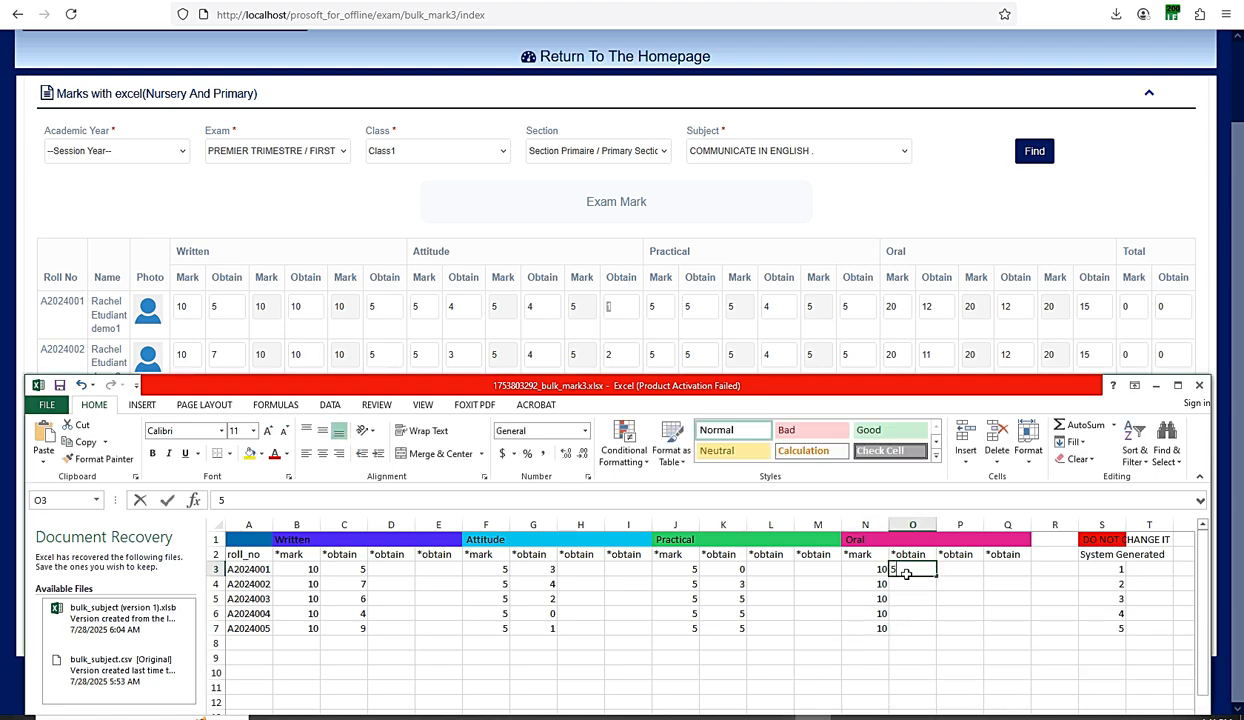
{"action": "key", "text": "Return"}
{"action": "type", "text": "9"}
{"action": "key", "text": "Return"}
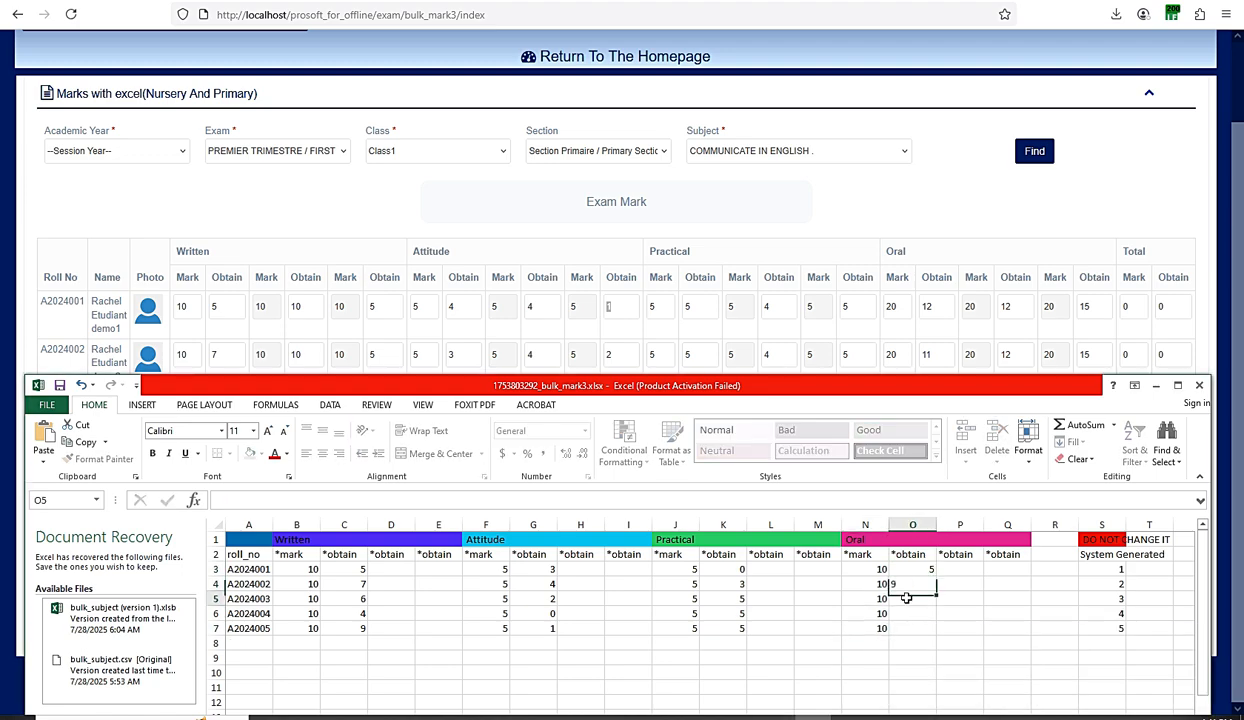
{"action": "type", "text": "2"}
{"action": "key", "text": "Return"}
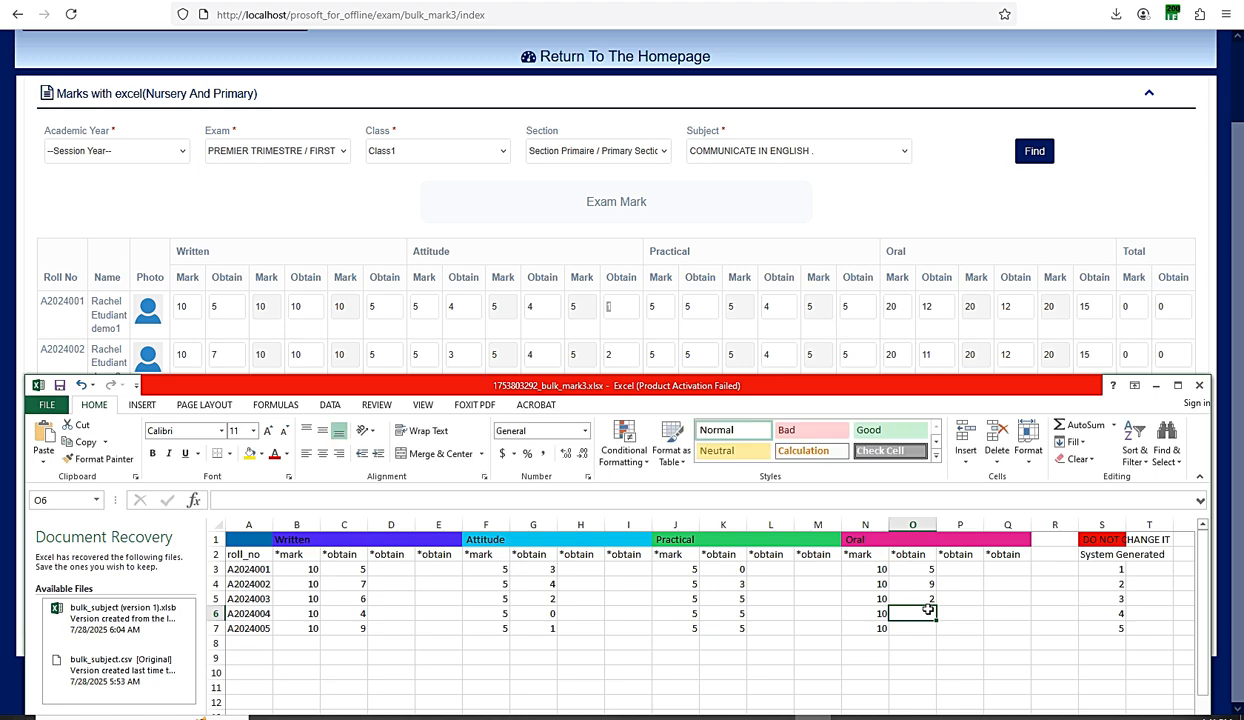
{"action": "type", "text": "6"}
{"action": "key", "text": "Return"}
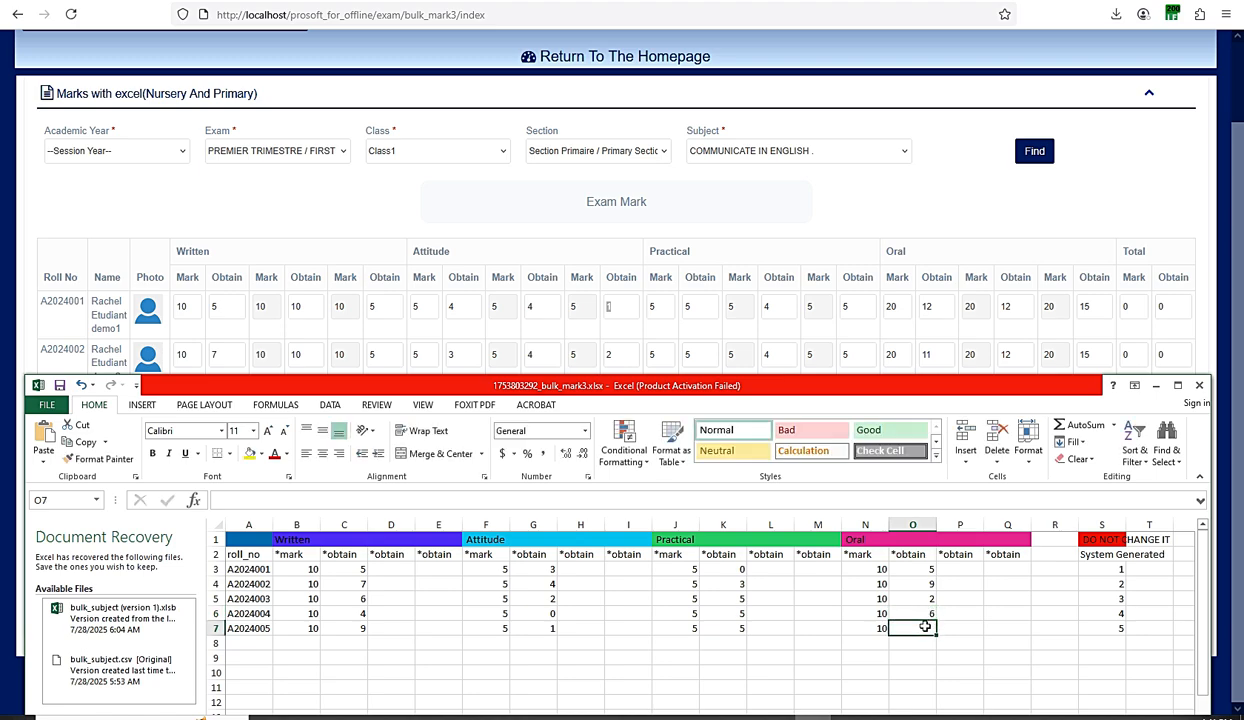
{"action": "type", "text": "8"}
{"action": "left_click", "coordinate": [940, 597]}
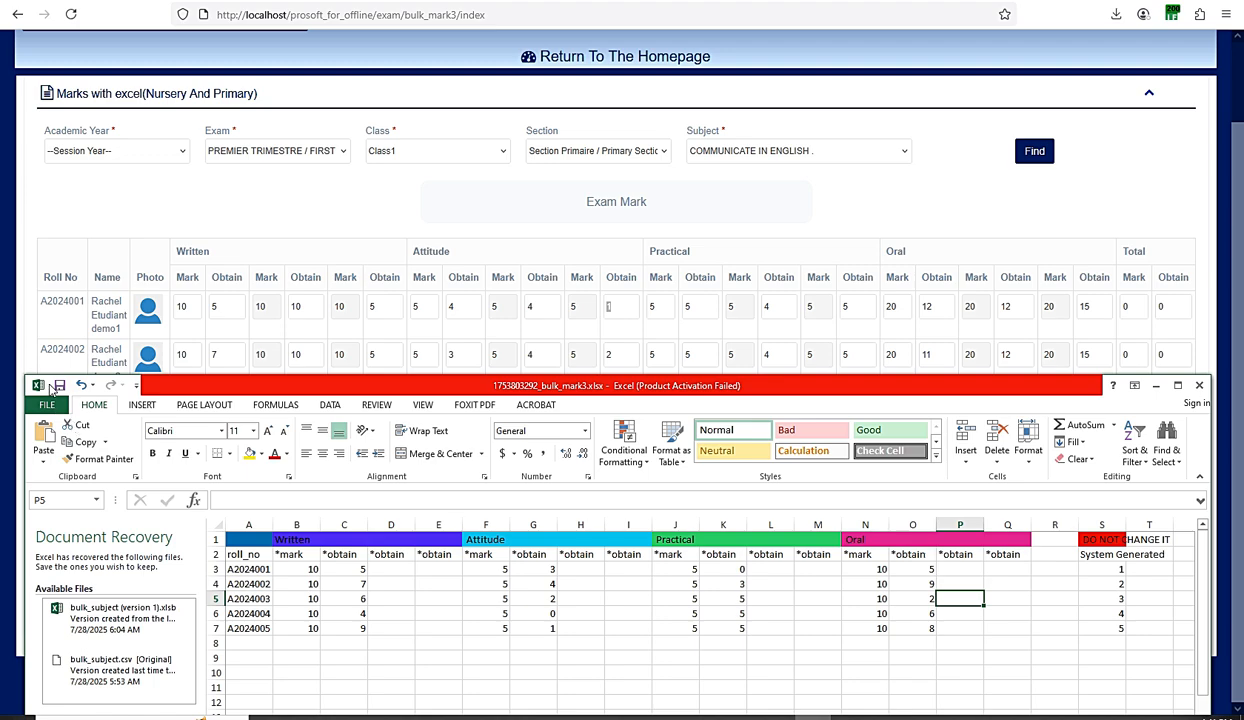
{"action": "left_click_drag", "start_coordinate": [421, 384], "coordinate": [413, 652]}
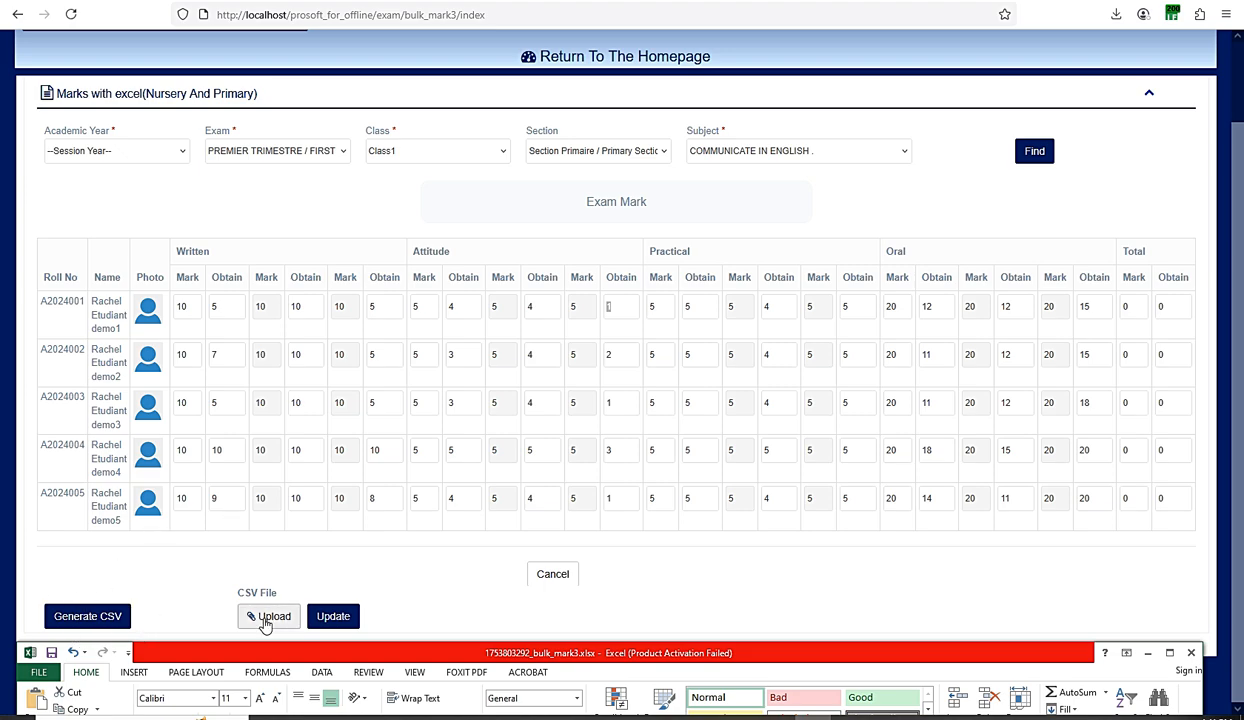
{"action": "left_click_drag", "start_coordinate": [264, 656], "coordinate": [312, 454]}
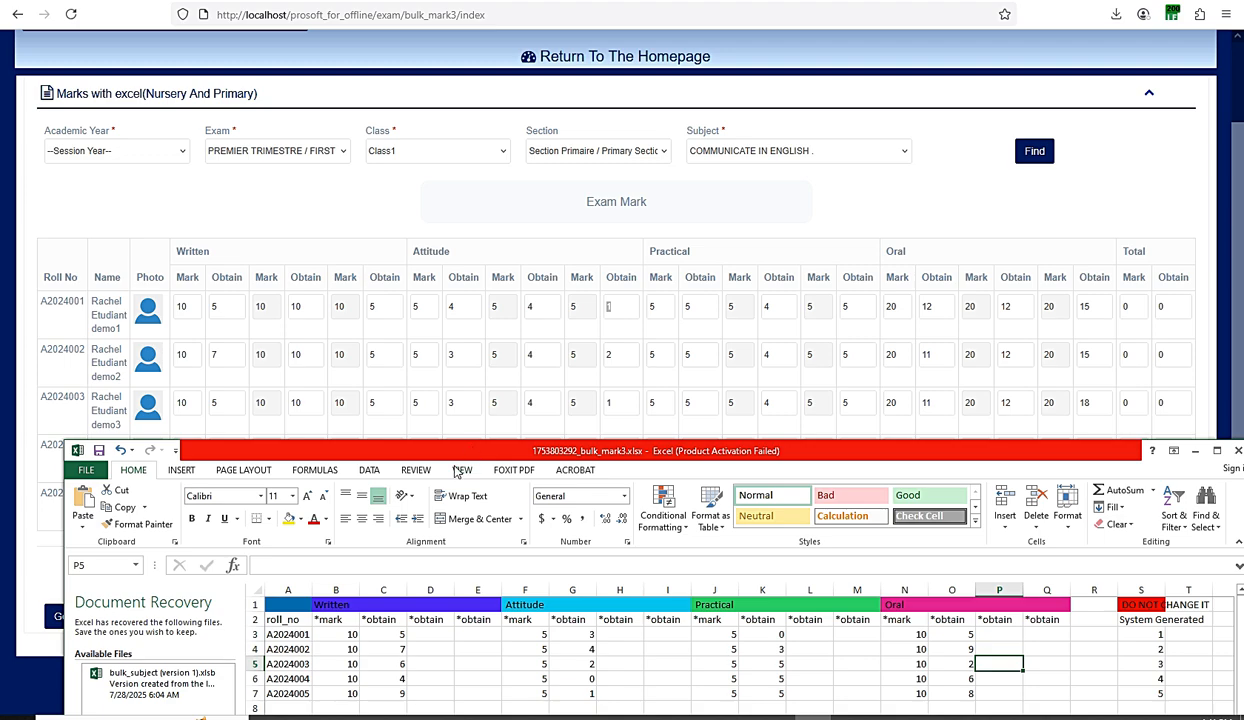
{"action": "left_click_drag", "start_coordinate": [457, 471], "coordinate": [299, 677]}
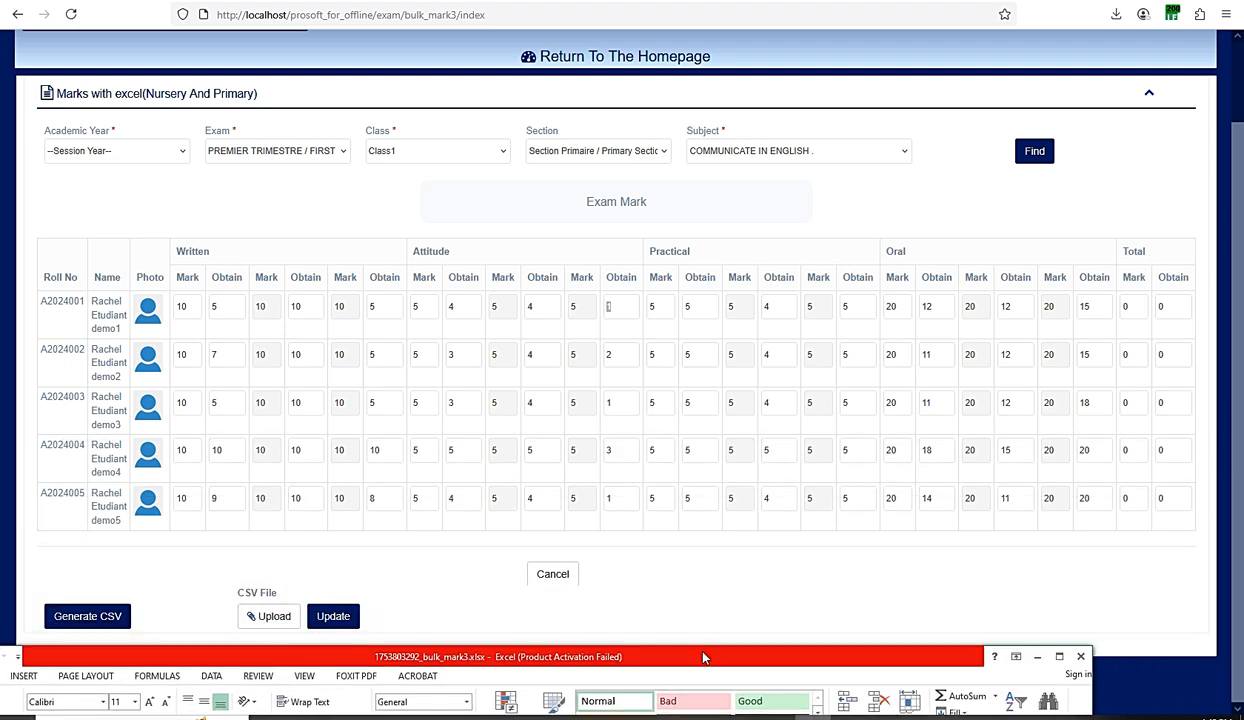
{"action": "left_click_drag", "start_coordinate": [683, 650], "coordinate": [694, 474]}
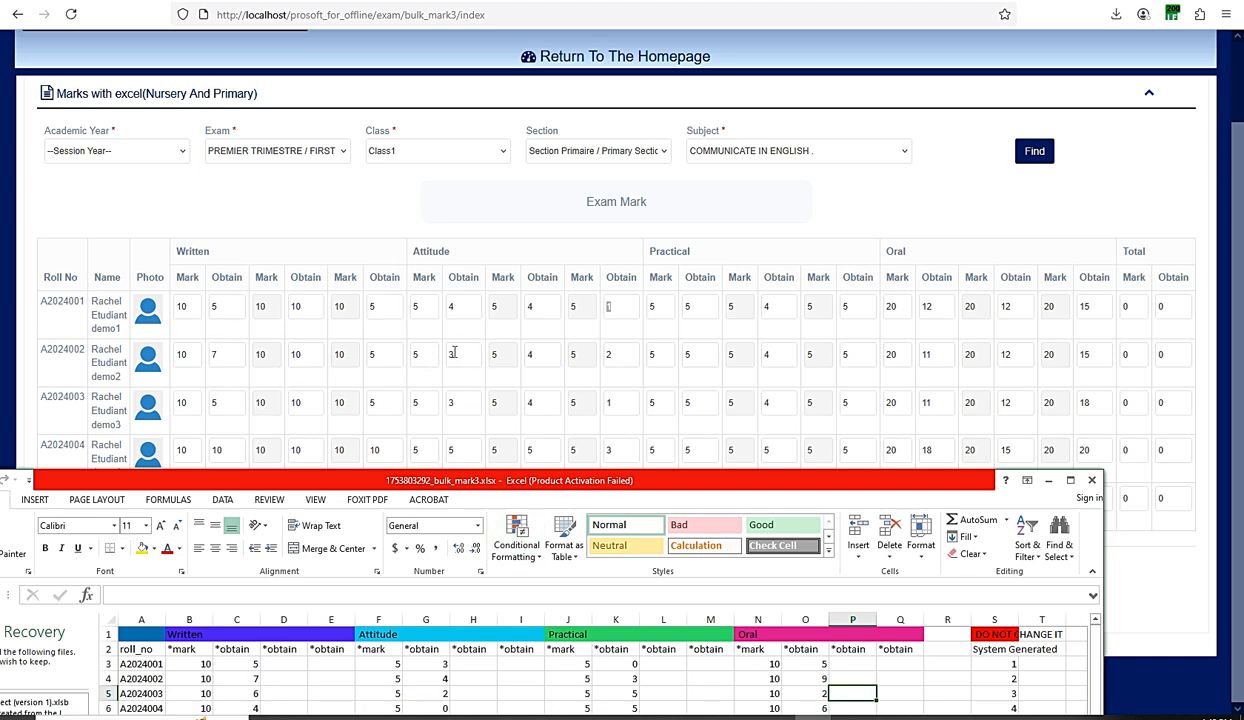
{"action": "left_click_drag", "start_coordinate": [644, 486], "coordinate": [675, 396]}
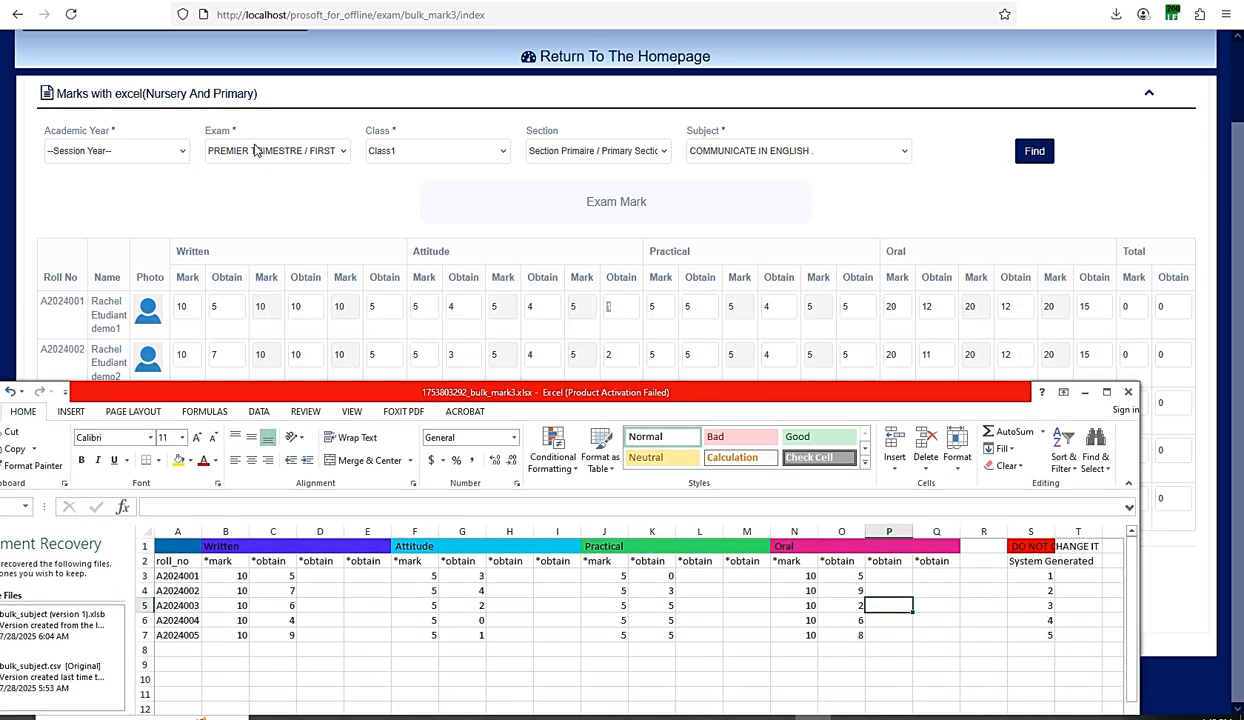
{"action": "left_click", "coordinate": [317, 576]}
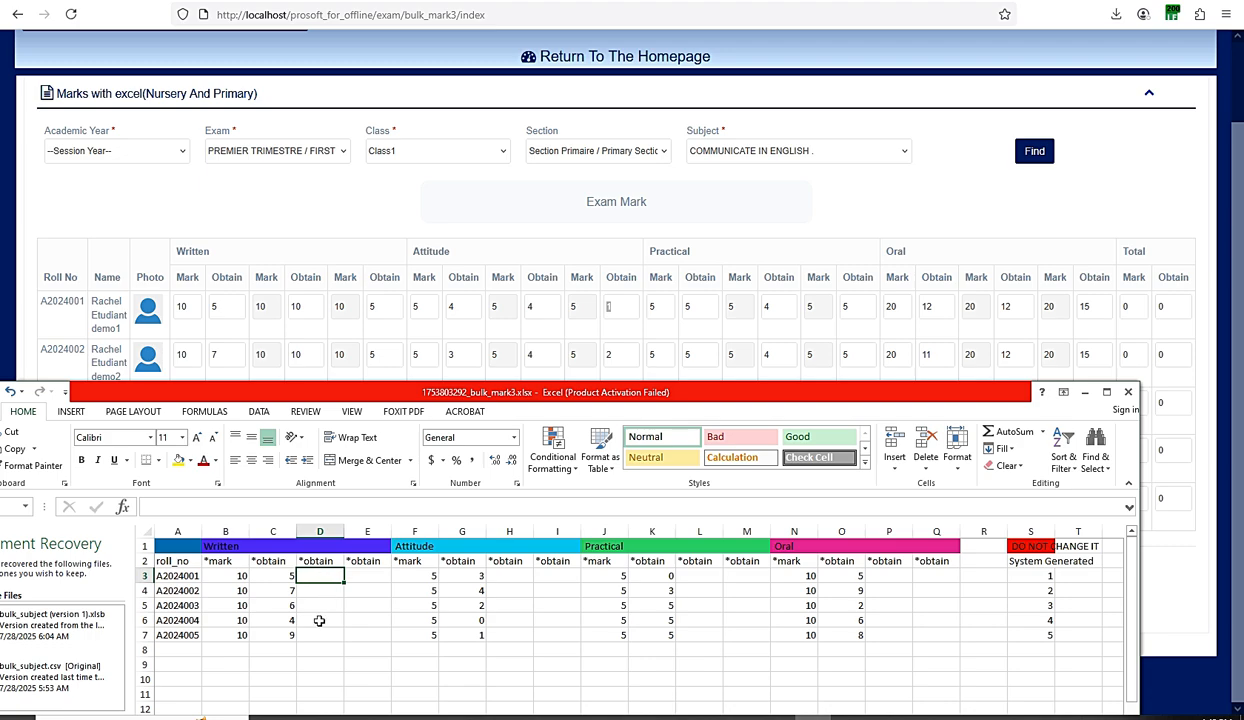
{"action": "left_click_drag", "start_coordinate": [503, 396], "coordinate": [513, 452]}
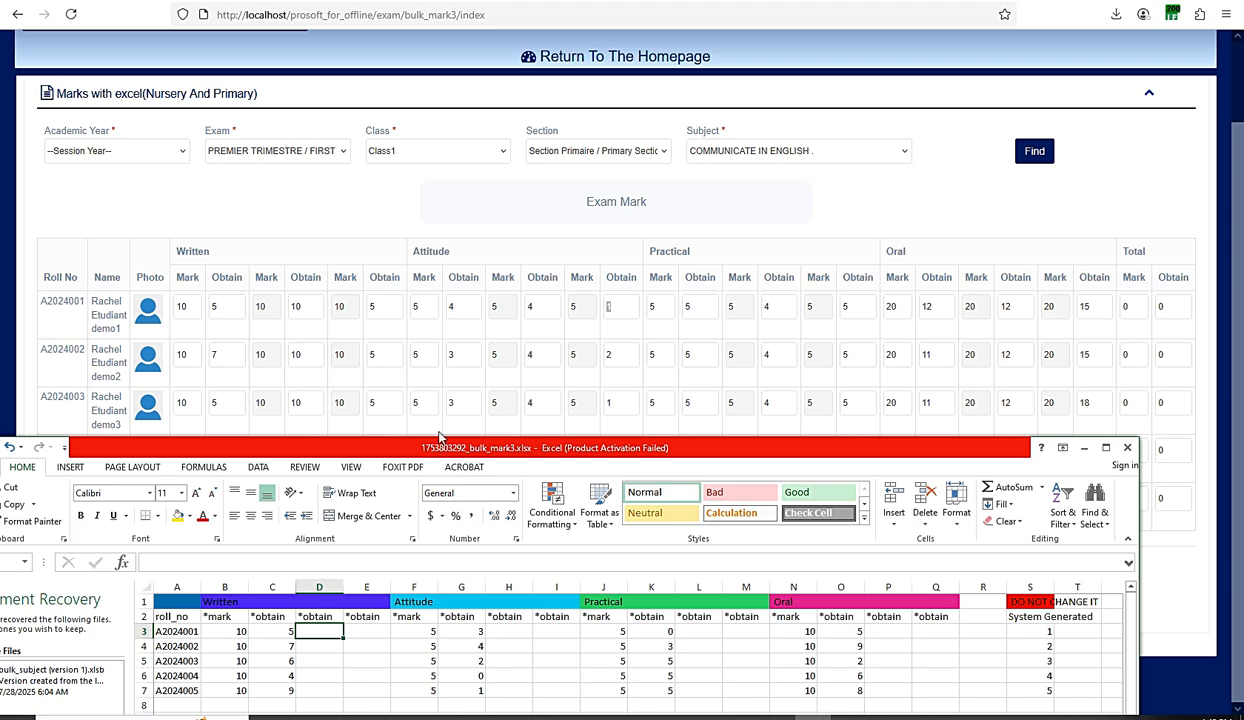
{"action": "left_click_drag", "start_coordinate": [438, 437], "coordinate": [445, 312]}
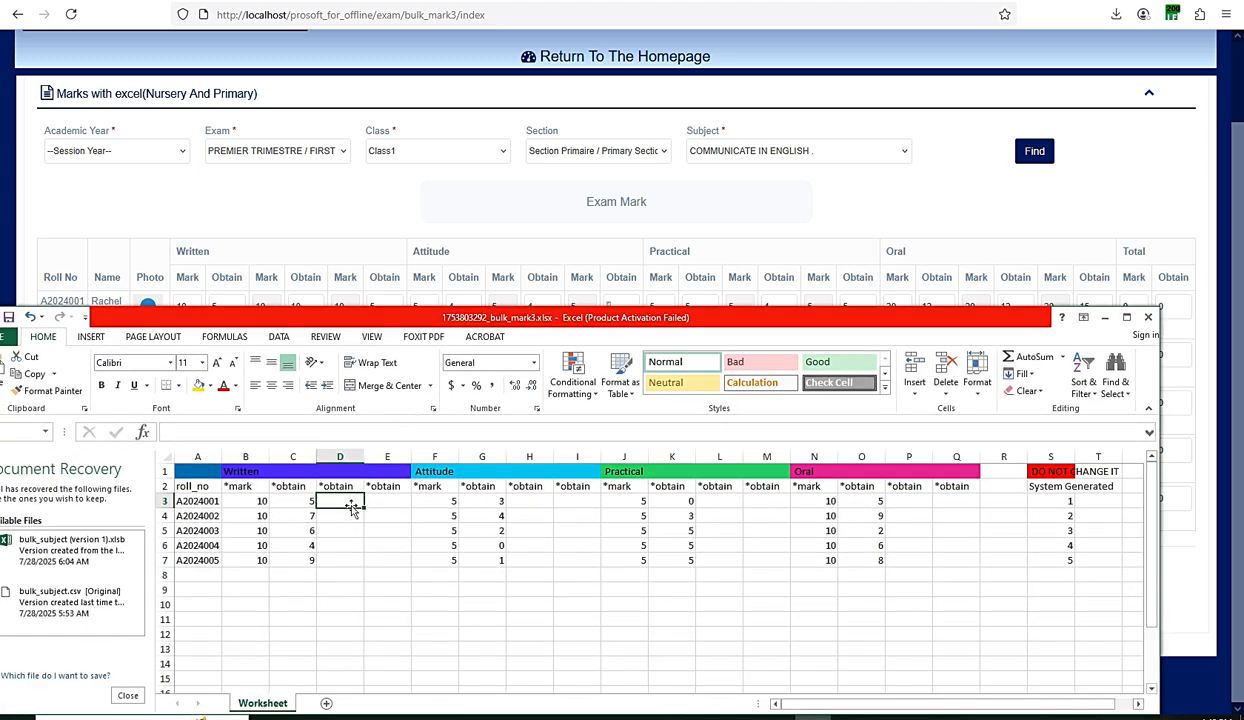
{"action": "type", "text": "10"}
{"action": "key", "text": "Return"}
{"action": "type", "text": "10"}
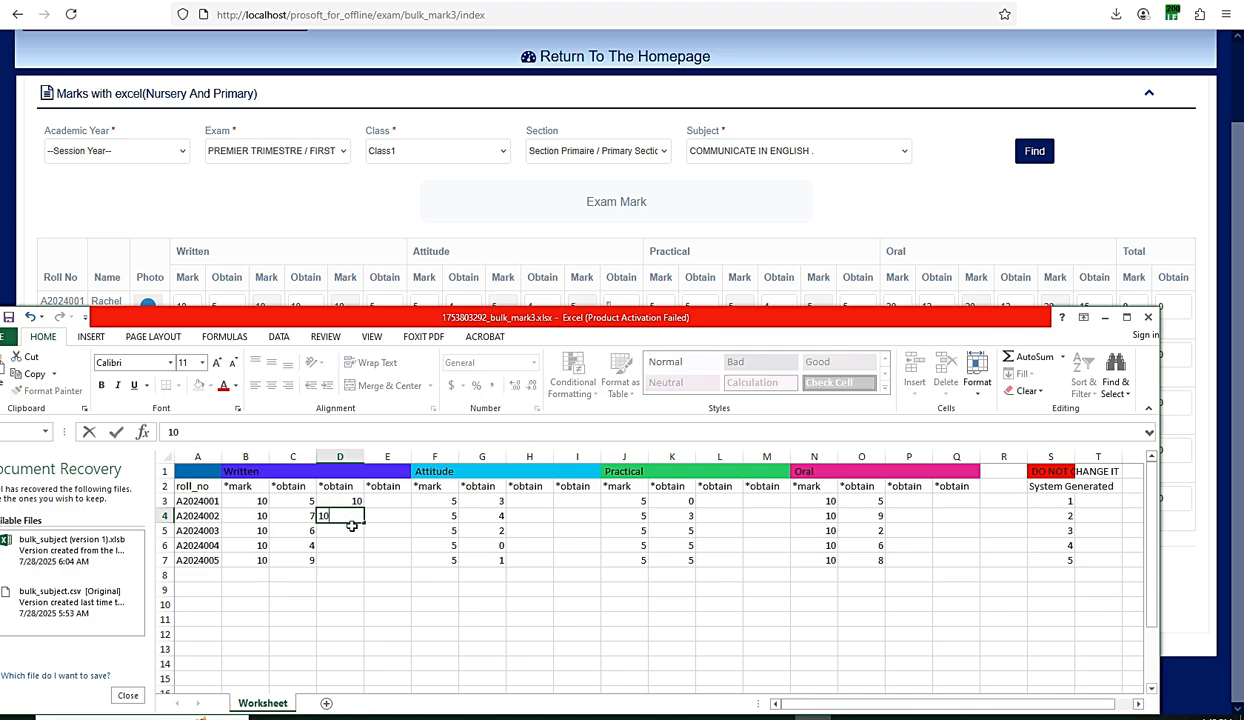
{"action": "key", "text": "Return"}
{"action": "type", "text": "10"}
{"action": "key", "text": "Return"}
{"action": "type", "text": "10"}
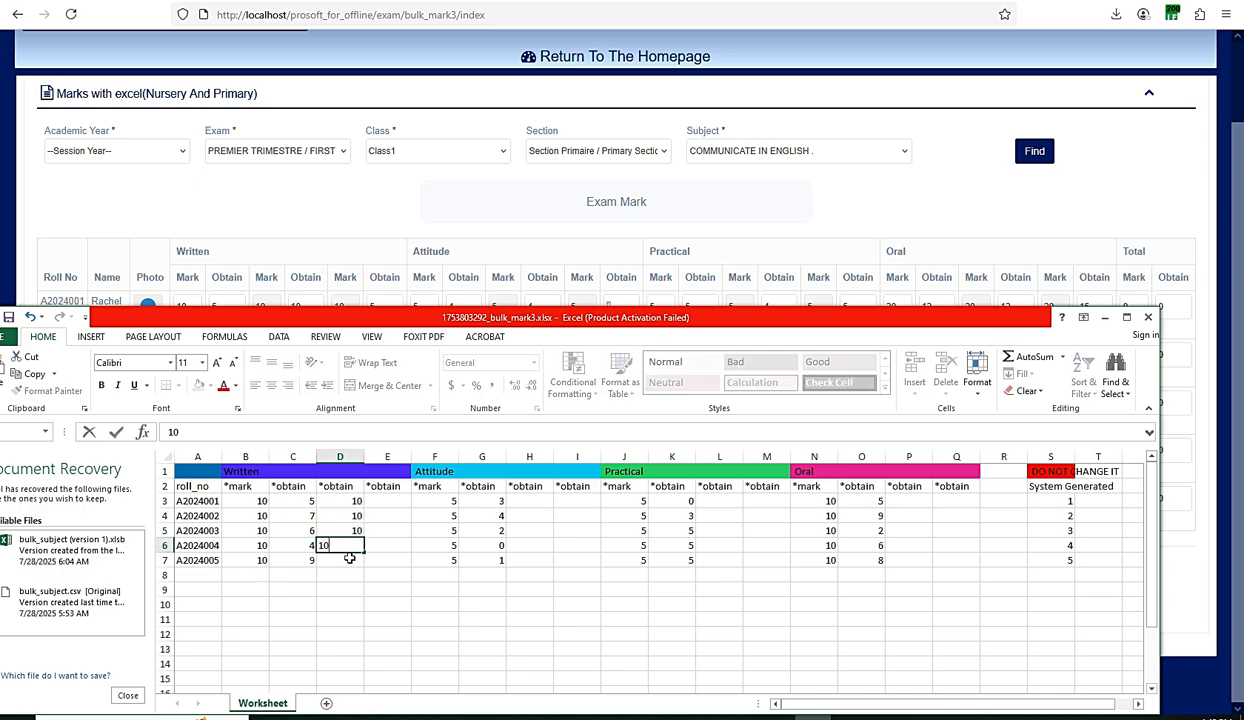
{"action": "key", "text": "Return"}
{"action": "type", "text": "10"}
{"action": "left_click", "coordinate": [466, 504]}
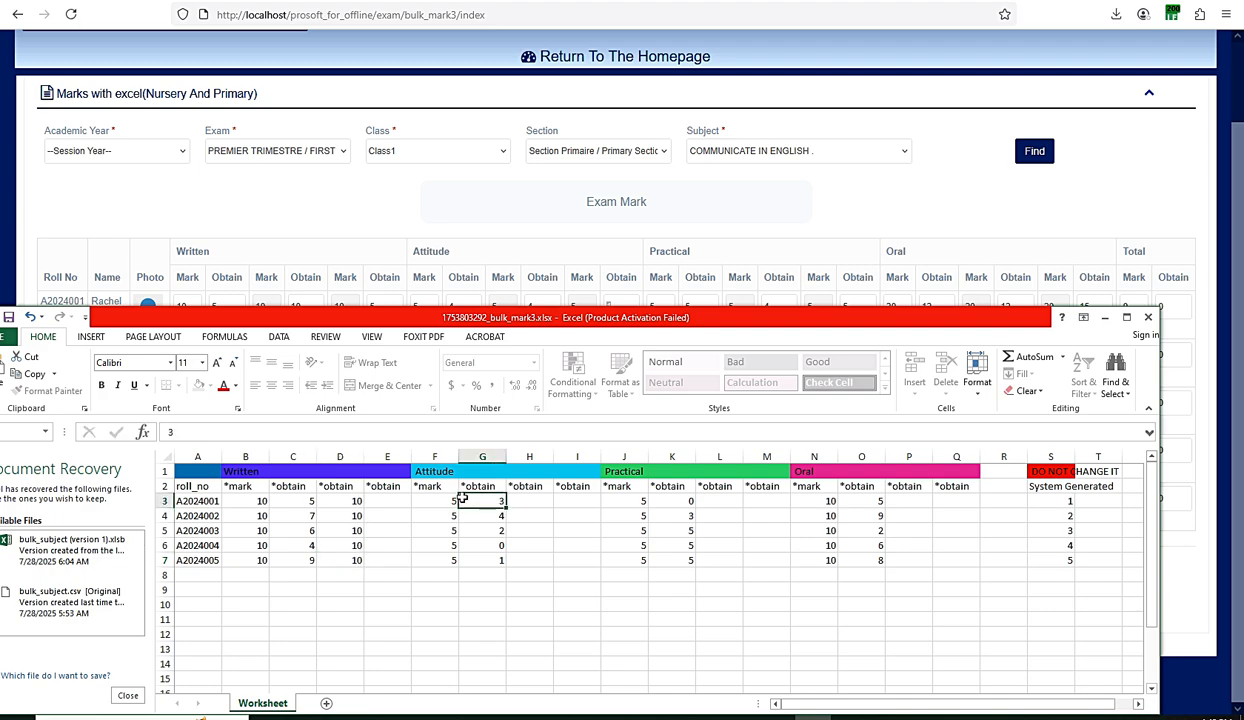
{"action": "left_click", "coordinate": [531, 503]}
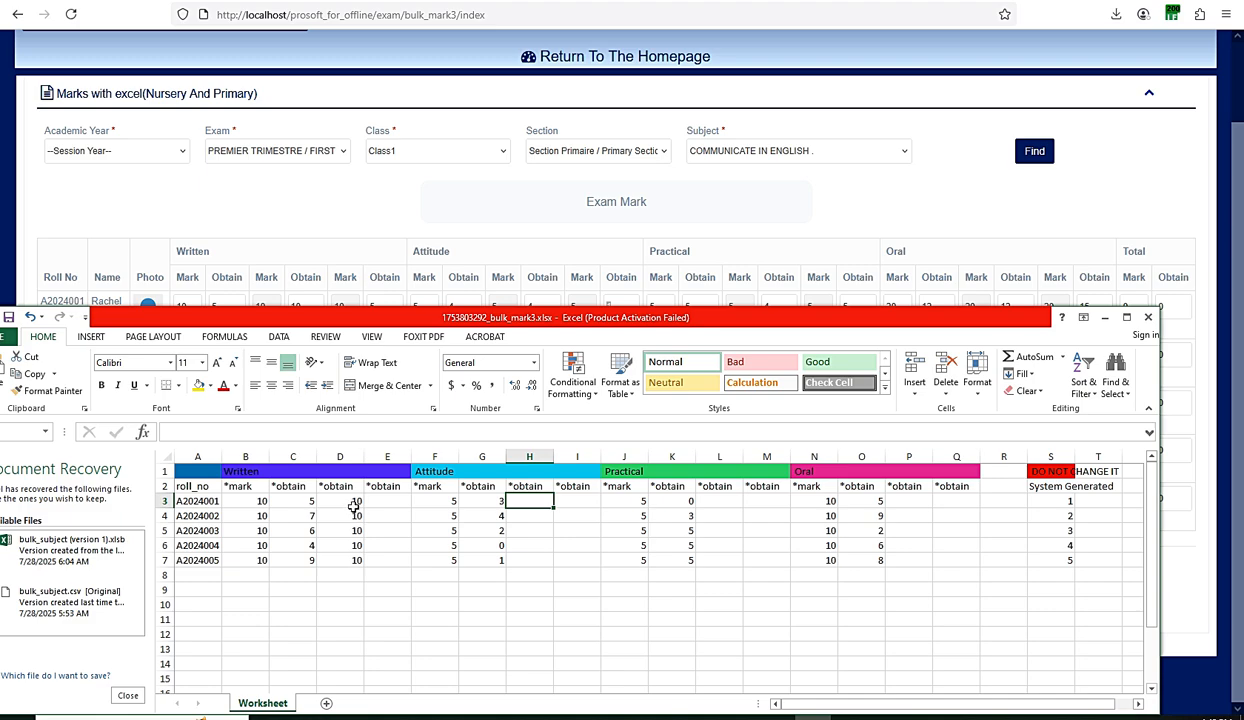
{"action": "left_click", "coordinate": [30, 317]}
{"action": "left_click", "coordinate": [30, 317]}
{"action": "left_click", "coordinate": [30, 317]}
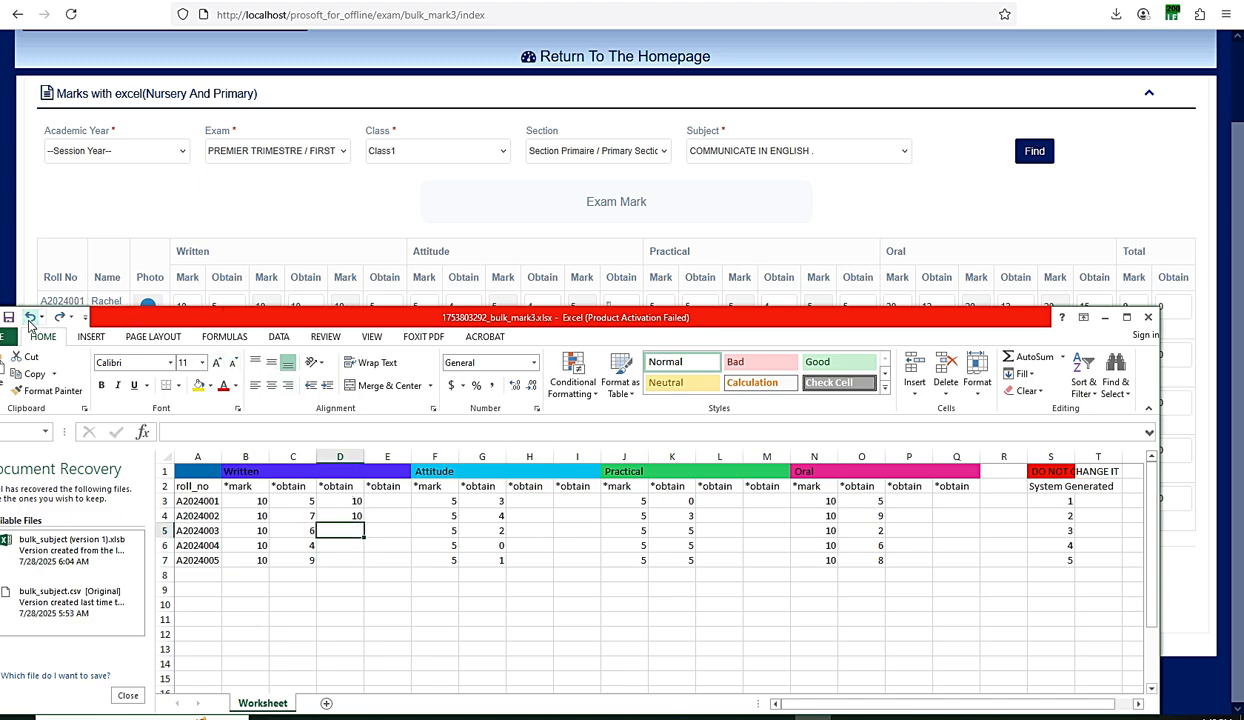
{"action": "left_click", "coordinate": [30, 317]}
{"action": "left_click", "coordinate": [30, 317]}
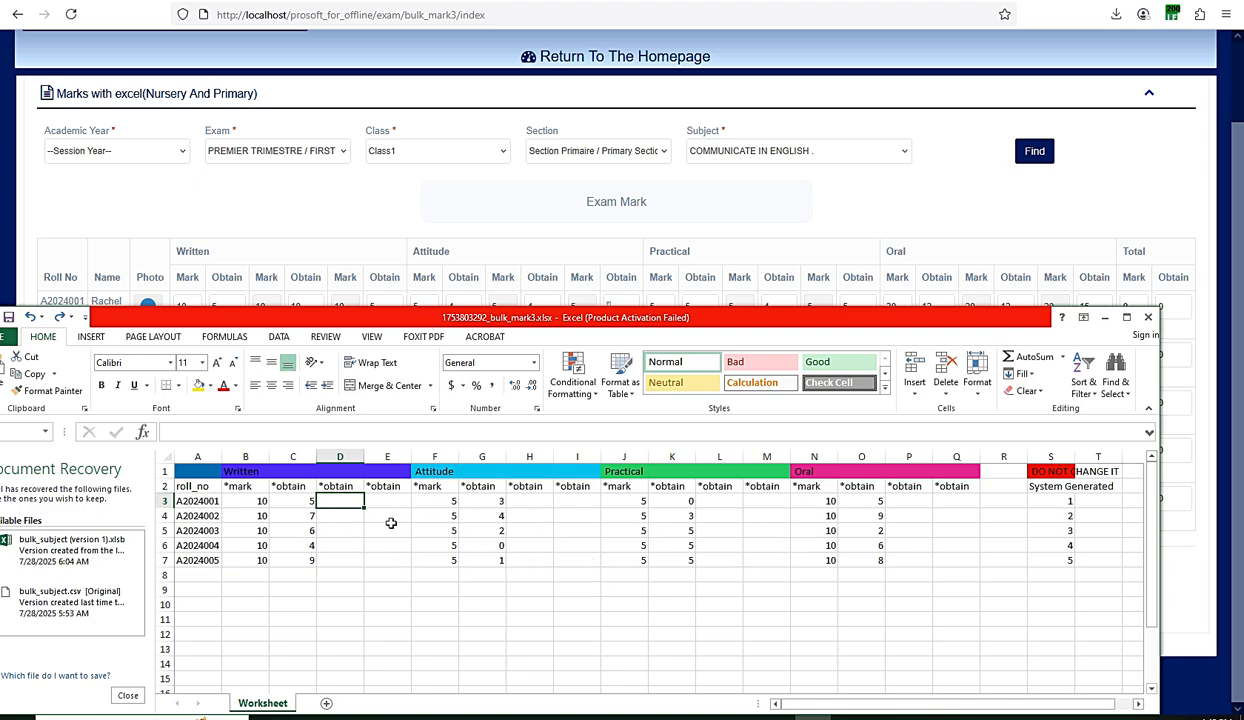
{"action": "left_click_drag", "start_coordinate": [246, 495], "coordinate": [263, 560]}
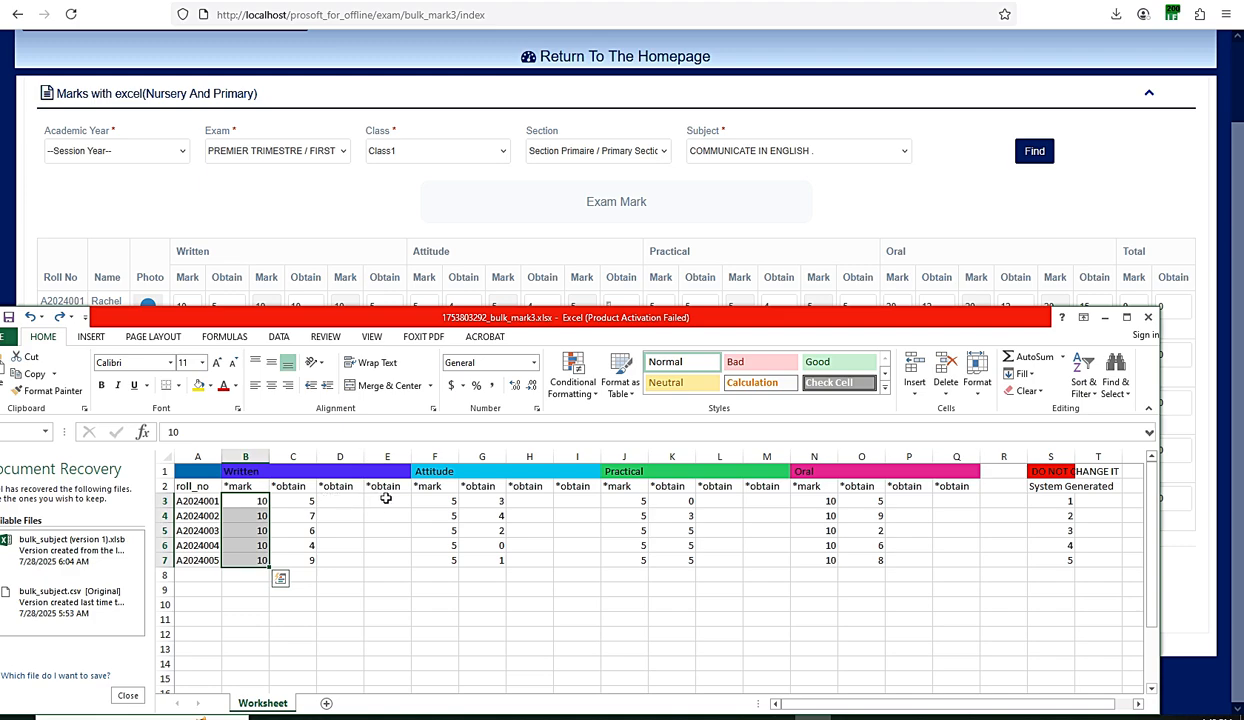
{"action": "left_click", "coordinate": [365, 498]}
{"action": "key", "text": "Left"}
{"action": "key", "text": "Left"}
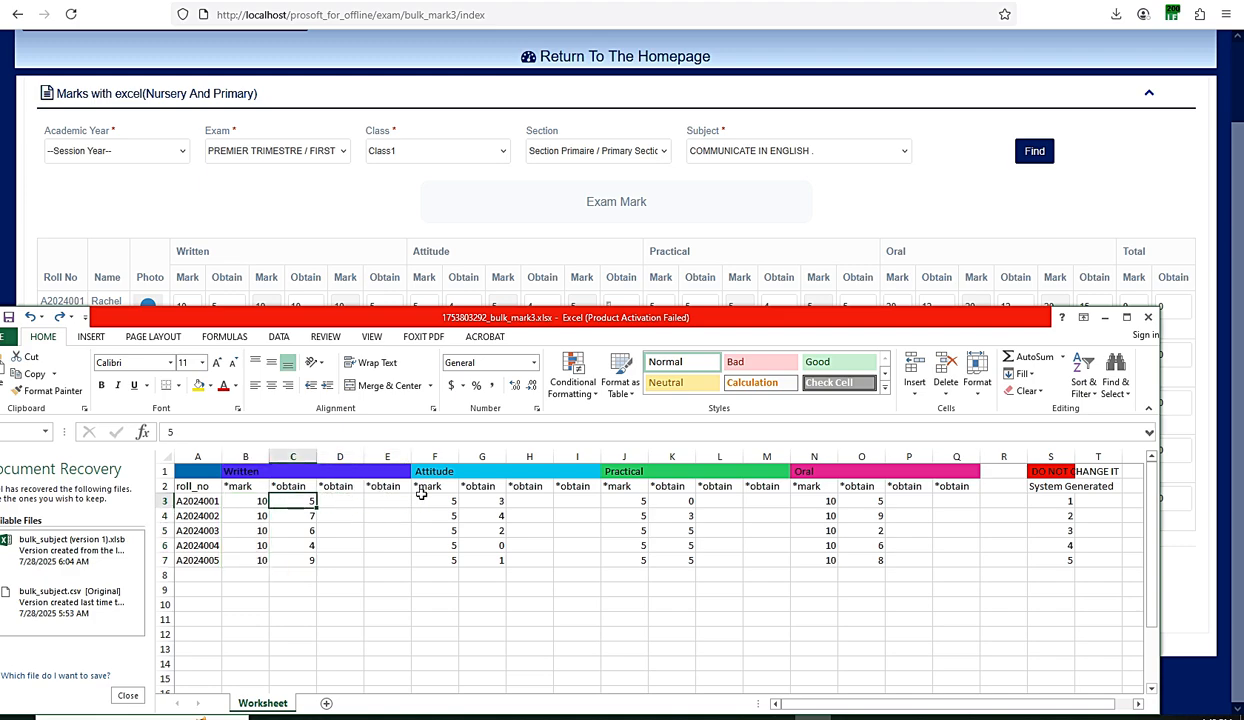
{"action": "left_click_drag", "start_coordinate": [430, 500], "coordinate": [450, 558]}
{"action": "left_click", "coordinate": [489, 500]}
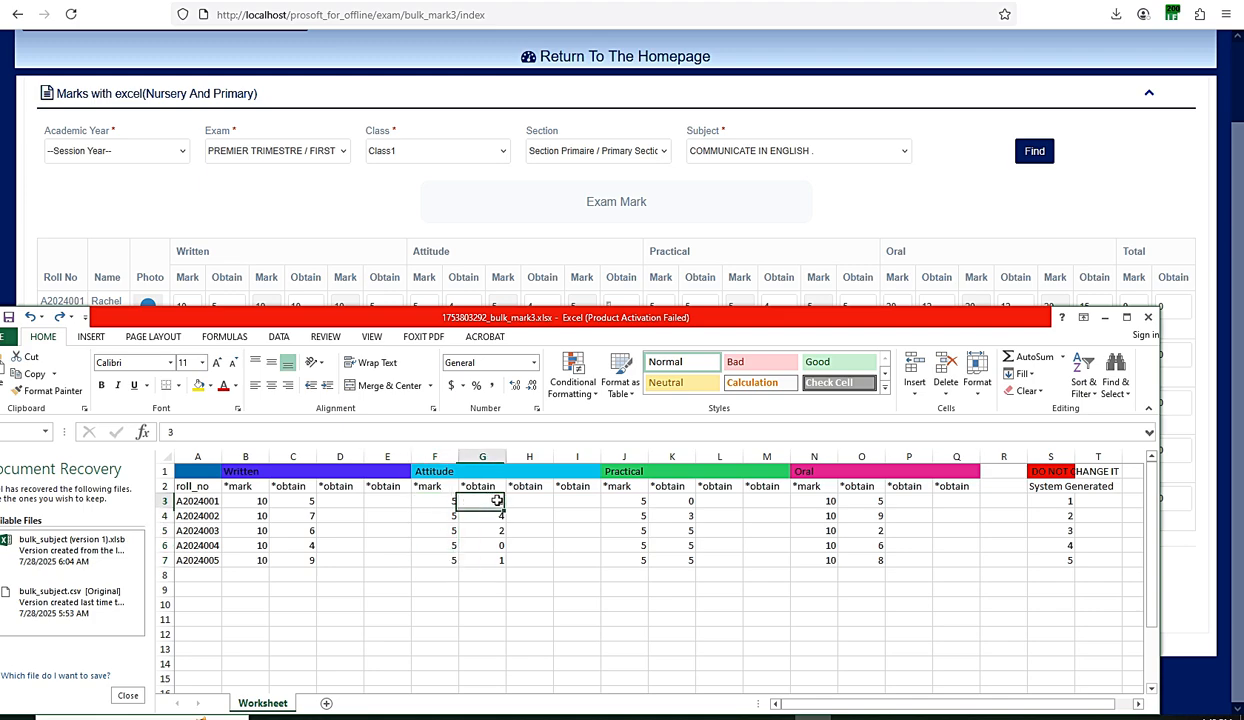
{"action": "left_click", "coordinate": [534, 500]}
{"action": "left_click", "coordinate": [575, 500]}
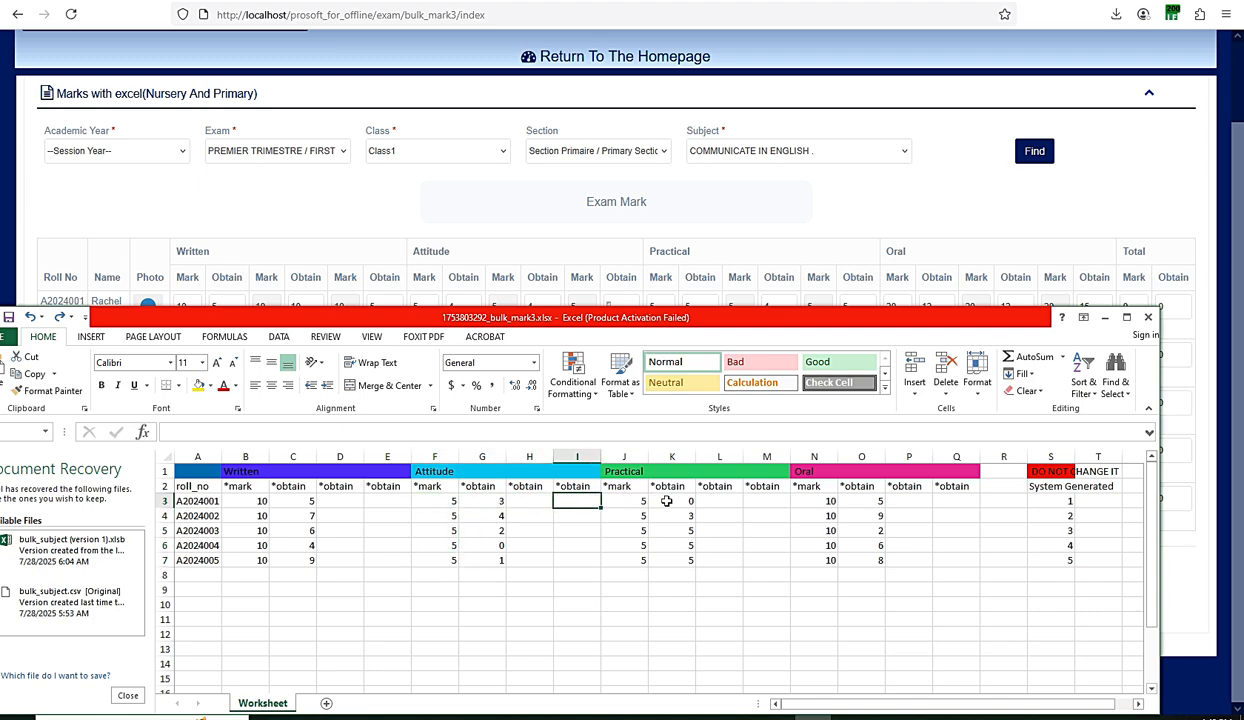
{"action": "left_click", "coordinate": [628, 500]}
{"action": "left_click_drag", "start_coordinate": [634, 509], "coordinate": [634, 562]}
{"action": "left_click", "coordinate": [690, 500]}
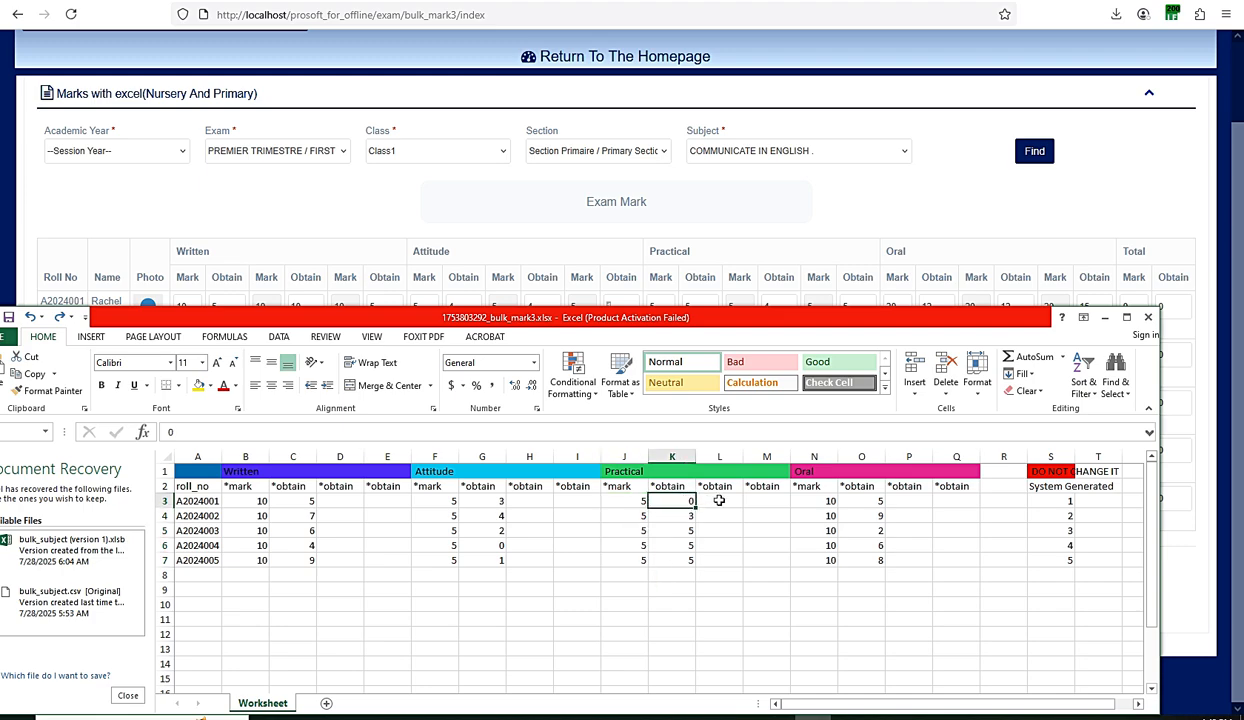
{"action": "type", "text": "0"}
{"action": "left_click", "coordinate": [766, 500]}
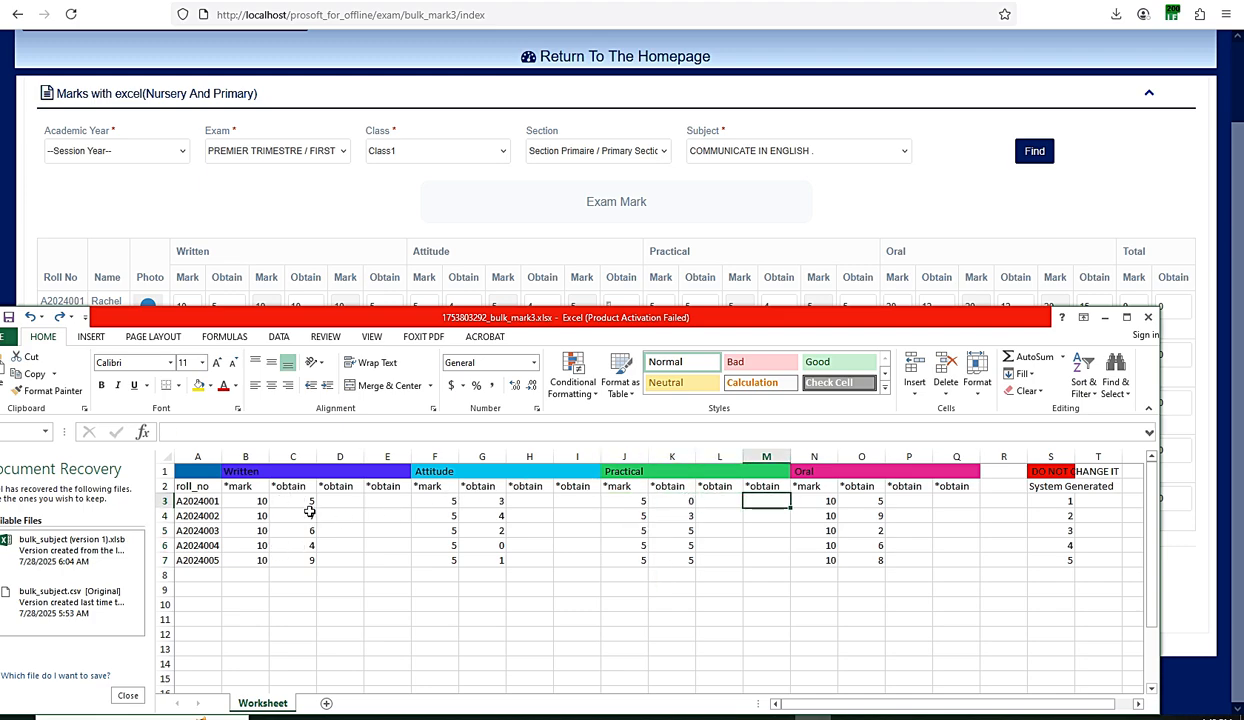
{"action": "left_click_drag", "start_coordinate": [299, 500], "coordinate": [300, 560]}
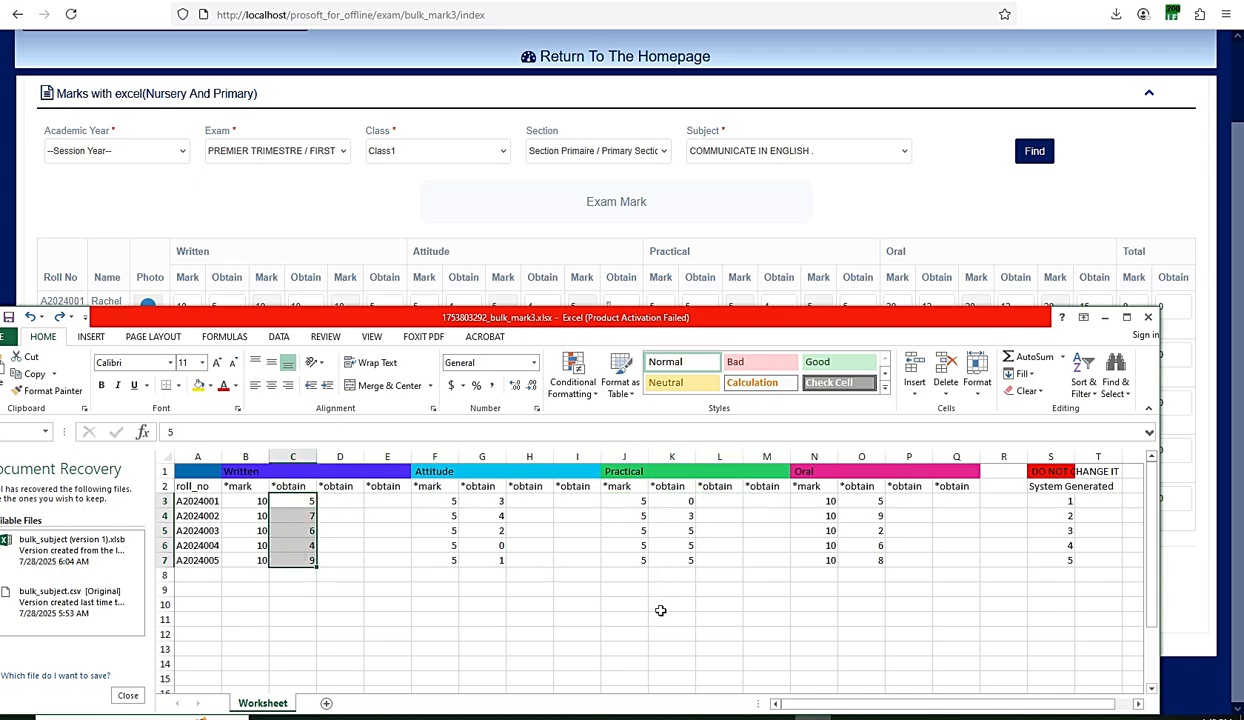
{"action": "left_click", "coordinate": [762, 716]}
- Enter 4, 4, 3, 0 and 6 into cells D3 through D7
{"action": "left_click", "coordinate": [341, 501]}
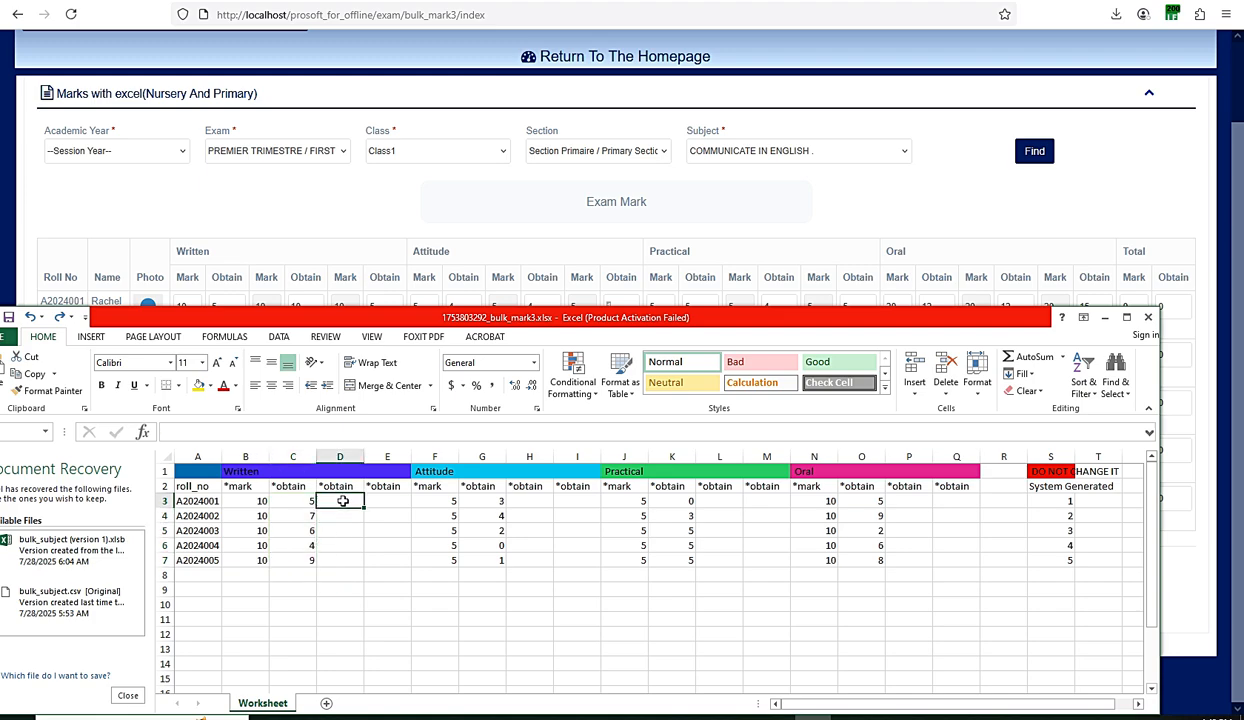
{"action": "type", "text": "4"}
{"action": "left_click", "coordinate": [352, 516]}
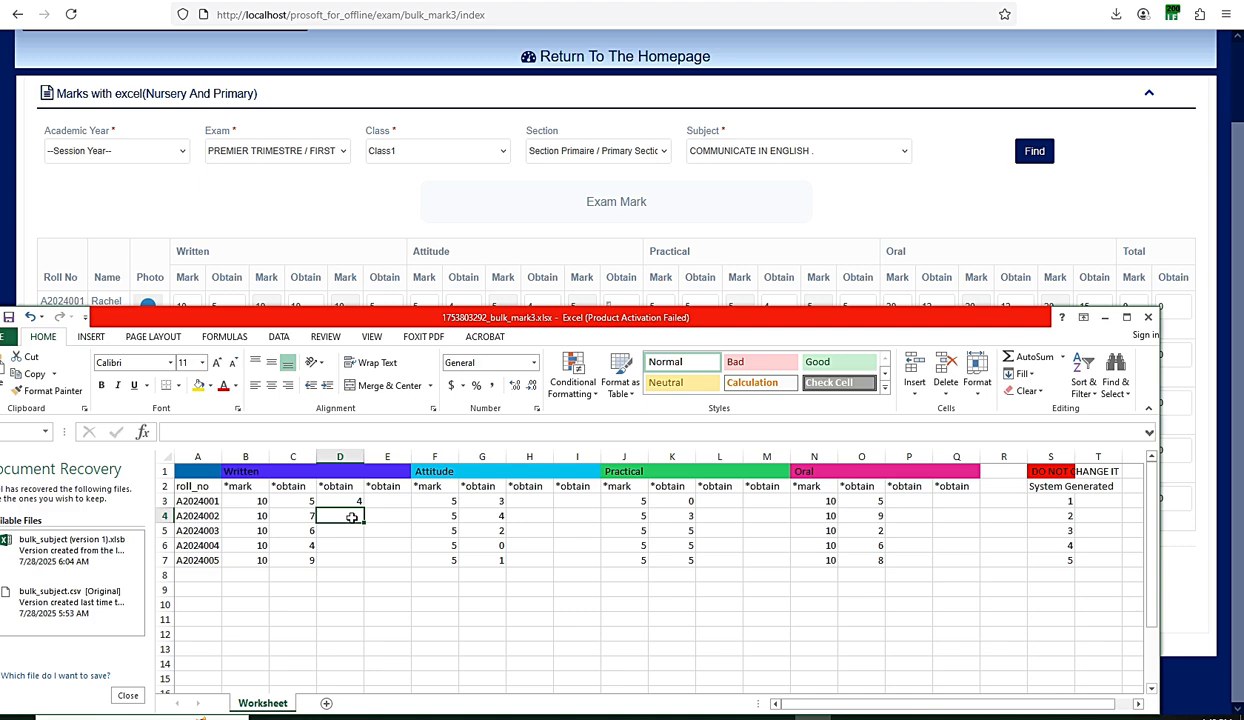
{"action": "type", "text": "4"}
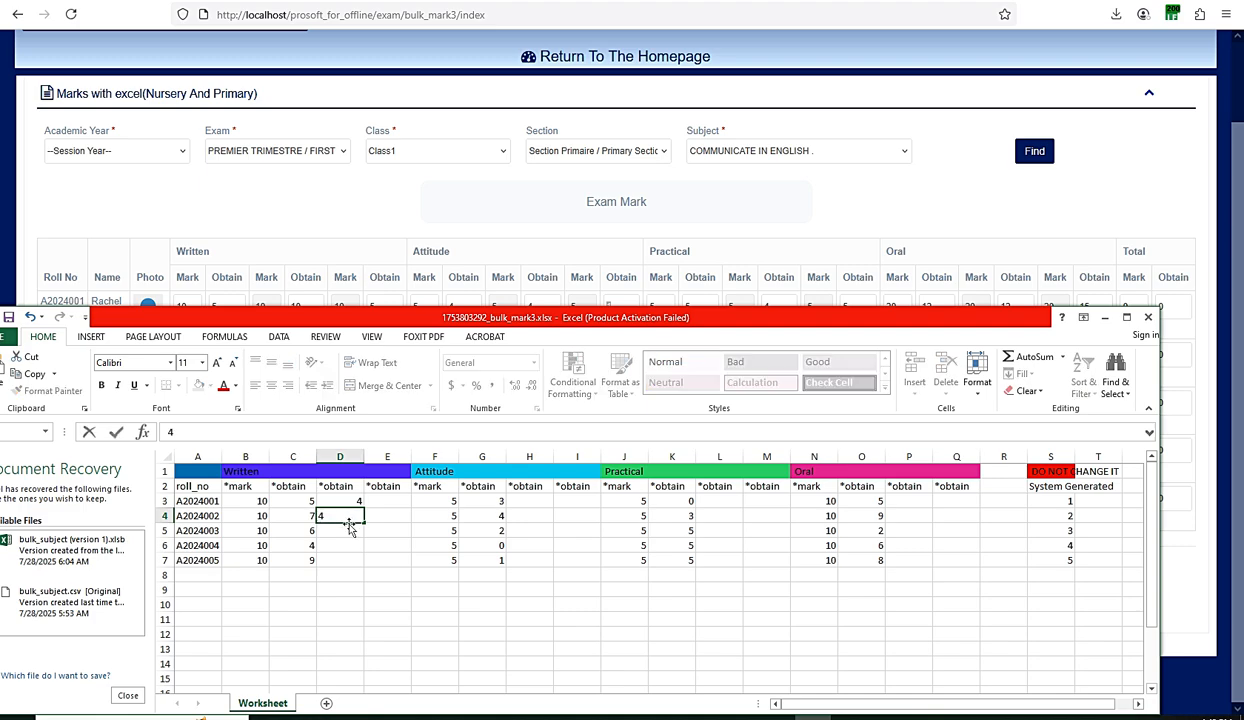
{"action": "left_click", "coordinate": [349, 529]}
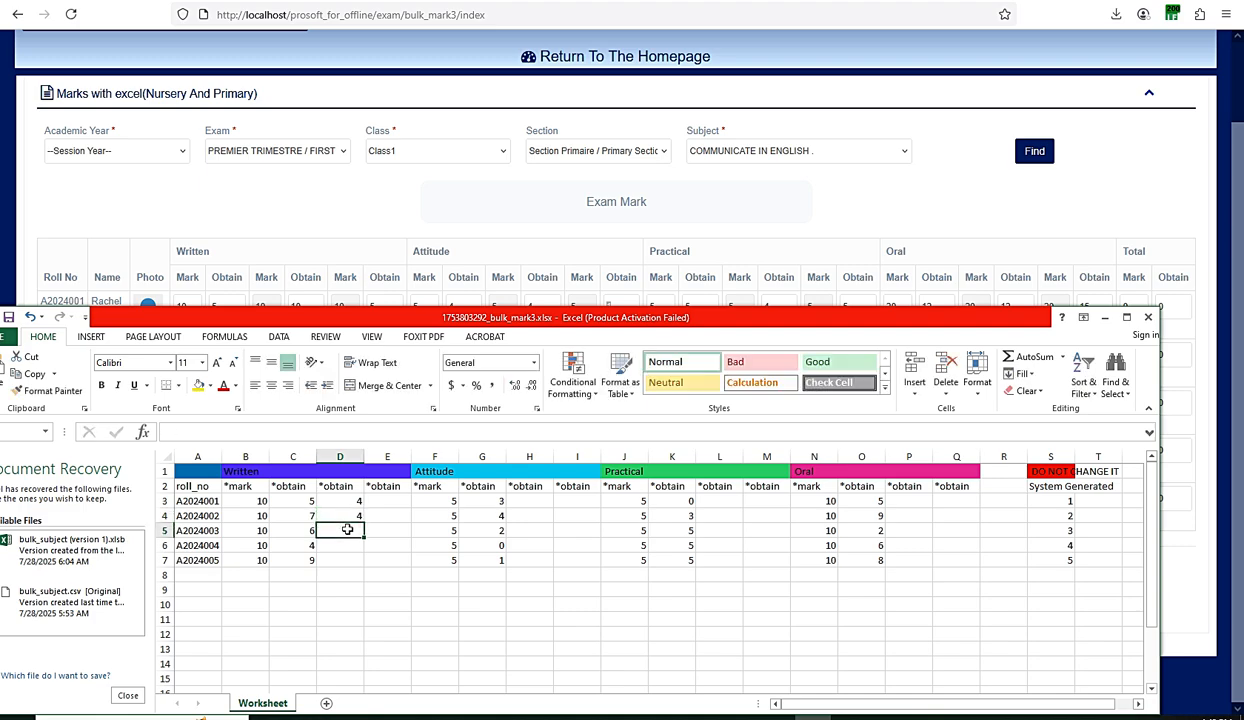
{"action": "type", "text": "3"}
{"action": "left_click", "coordinate": [347, 545]}
{"action": "type", "text": "0"}
{"action": "left_click", "coordinate": [347, 560]}
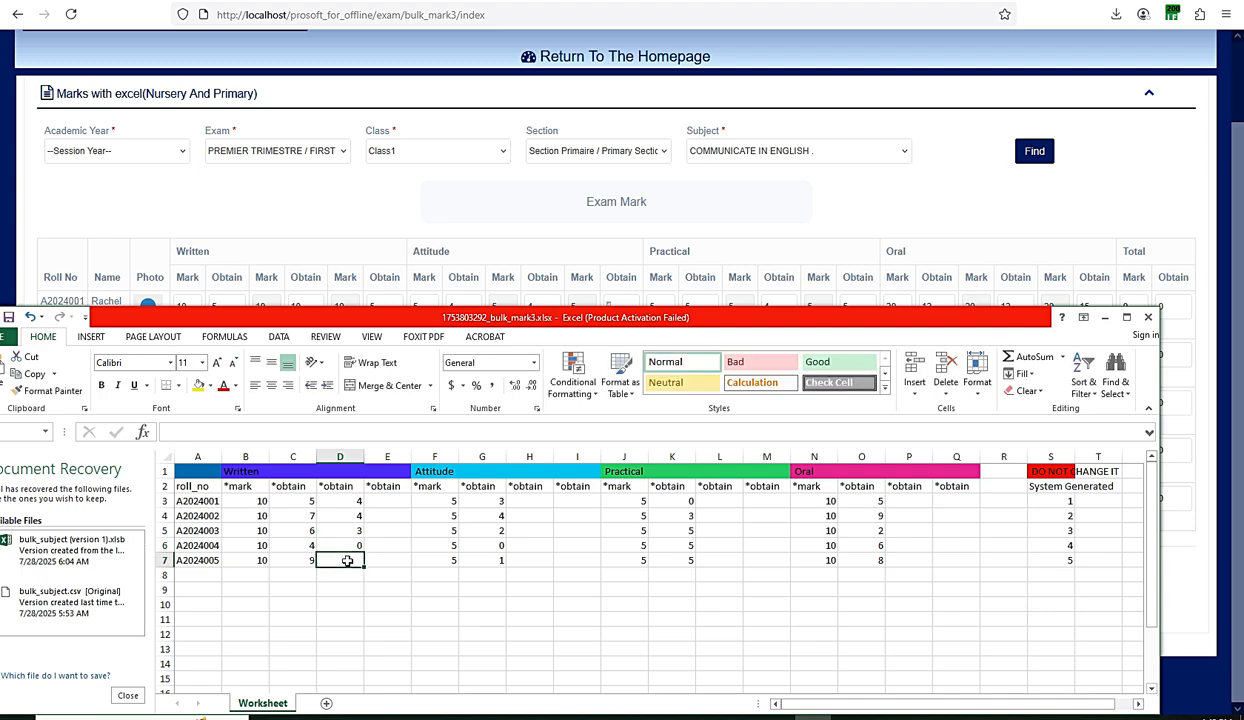
{"action": "type", "text": "6"}
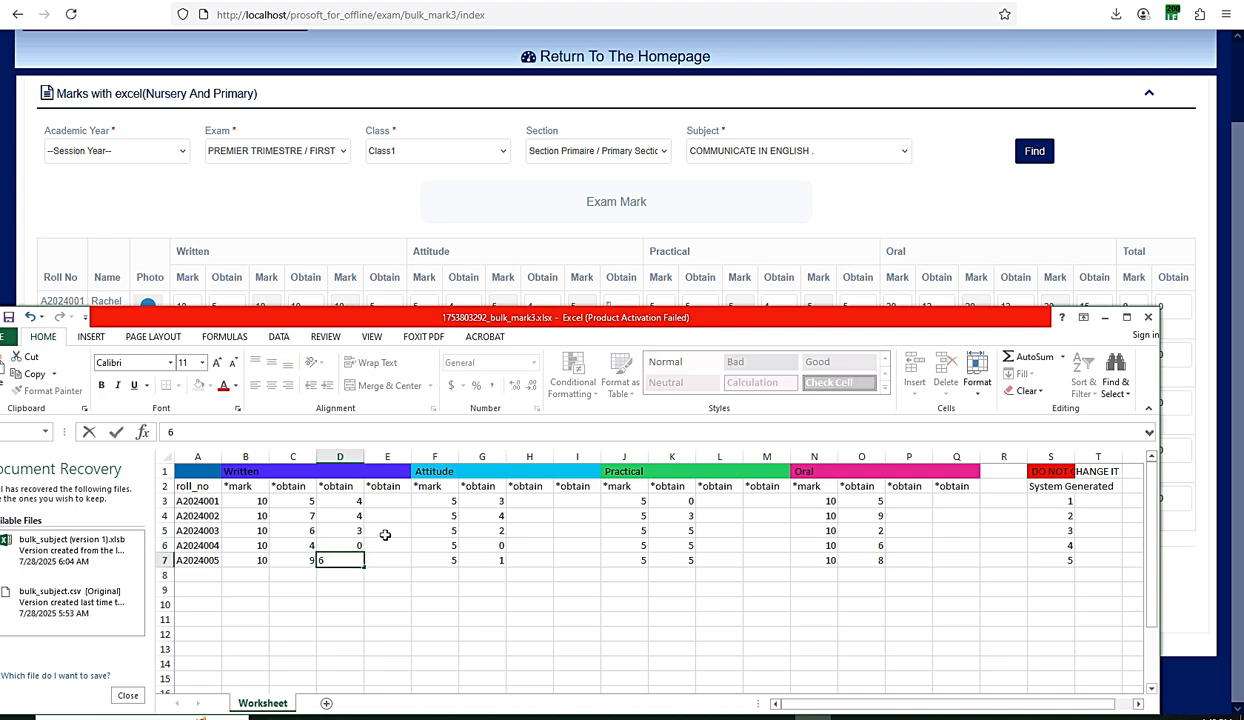
{"action": "left_click", "coordinate": [383, 528]}
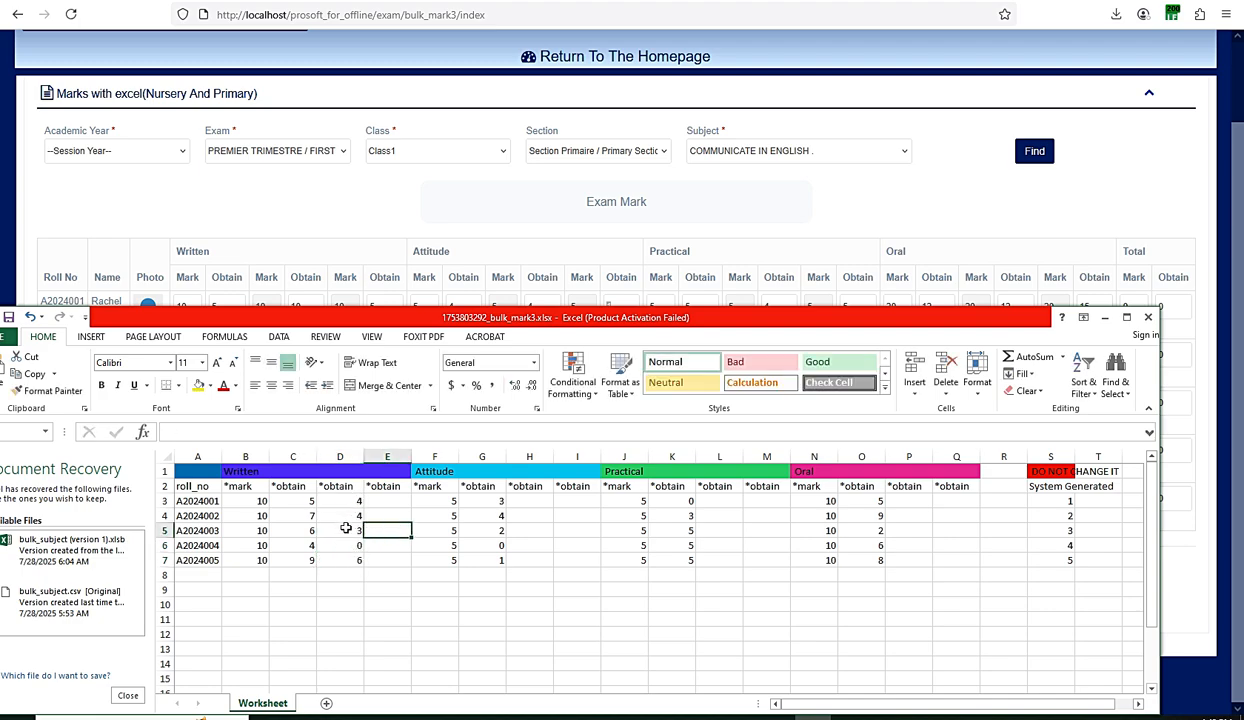
- Select D3:D7 and the empty obtain cells in columns H, L, P and E, then lower the Excel window
{"action": "left_click", "coordinate": [342, 496]}
{"action": "left_click_drag", "start_coordinate": [343, 495], "coordinate": [354, 562]}
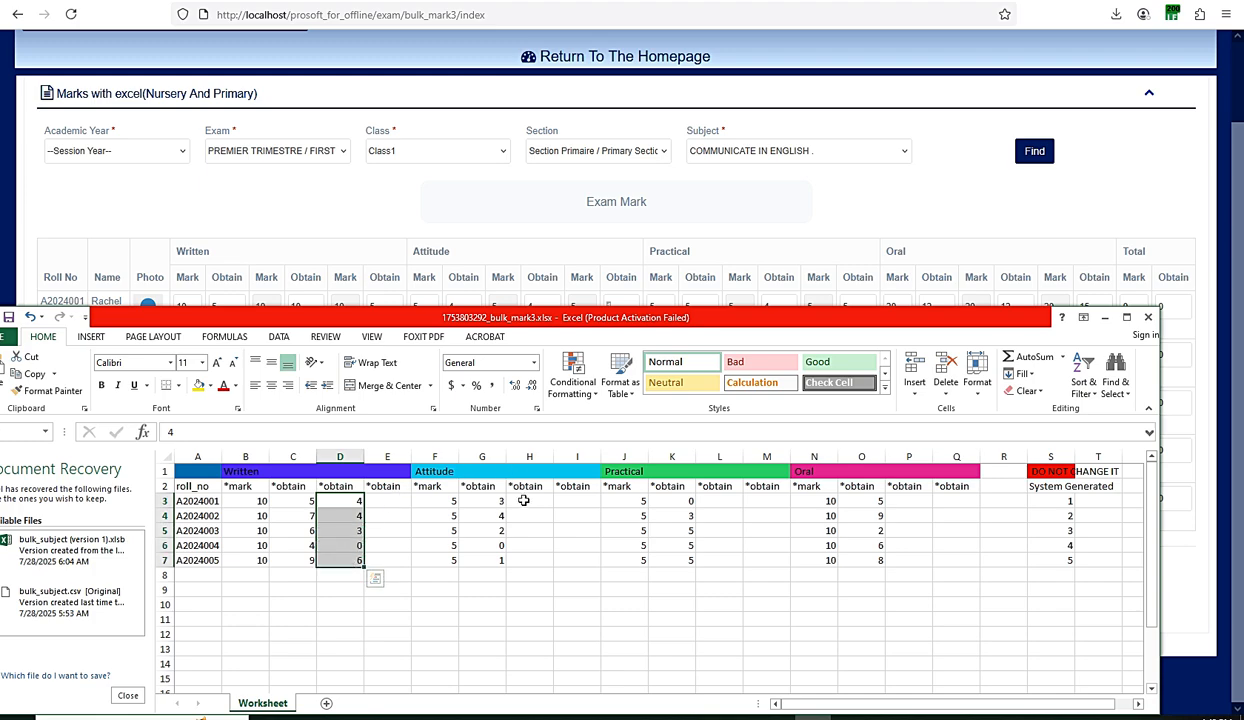
{"action": "left_click_drag", "start_coordinate": [527, 500], "coordinate": [526, 560]}
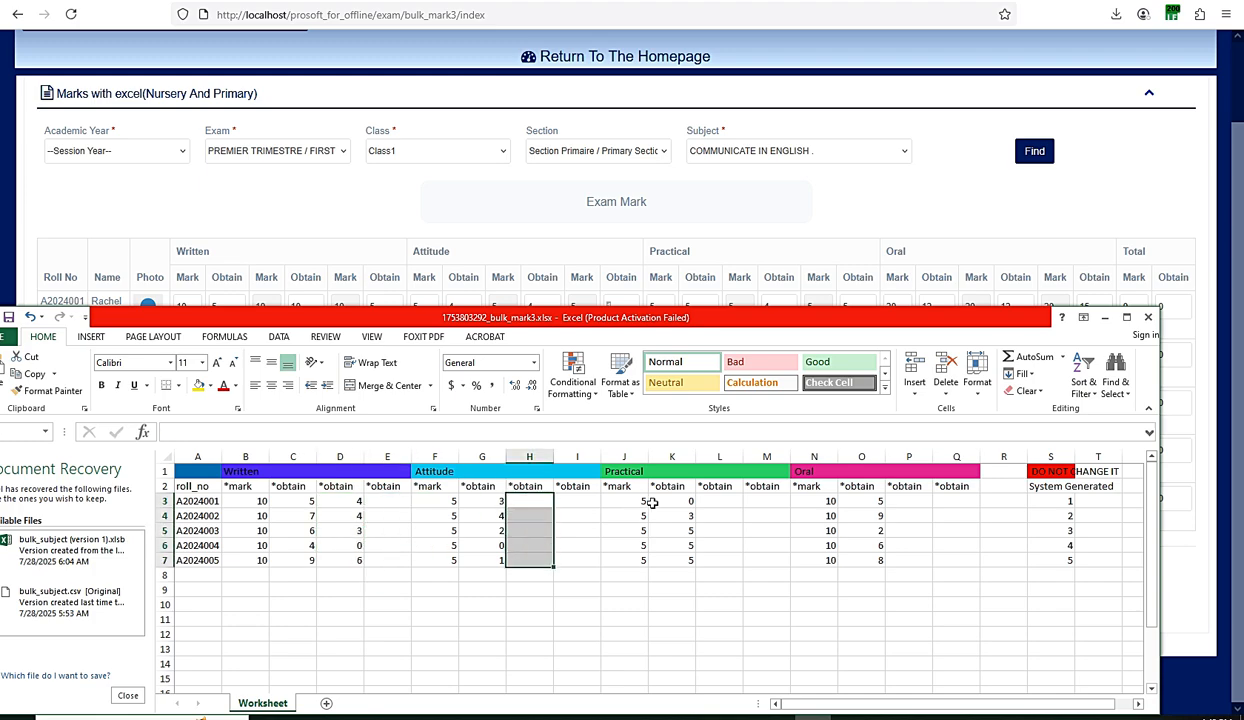
{"action": "left_click_drag", "start_coordinate": [718, 500], "coordinate": [723, 558]}
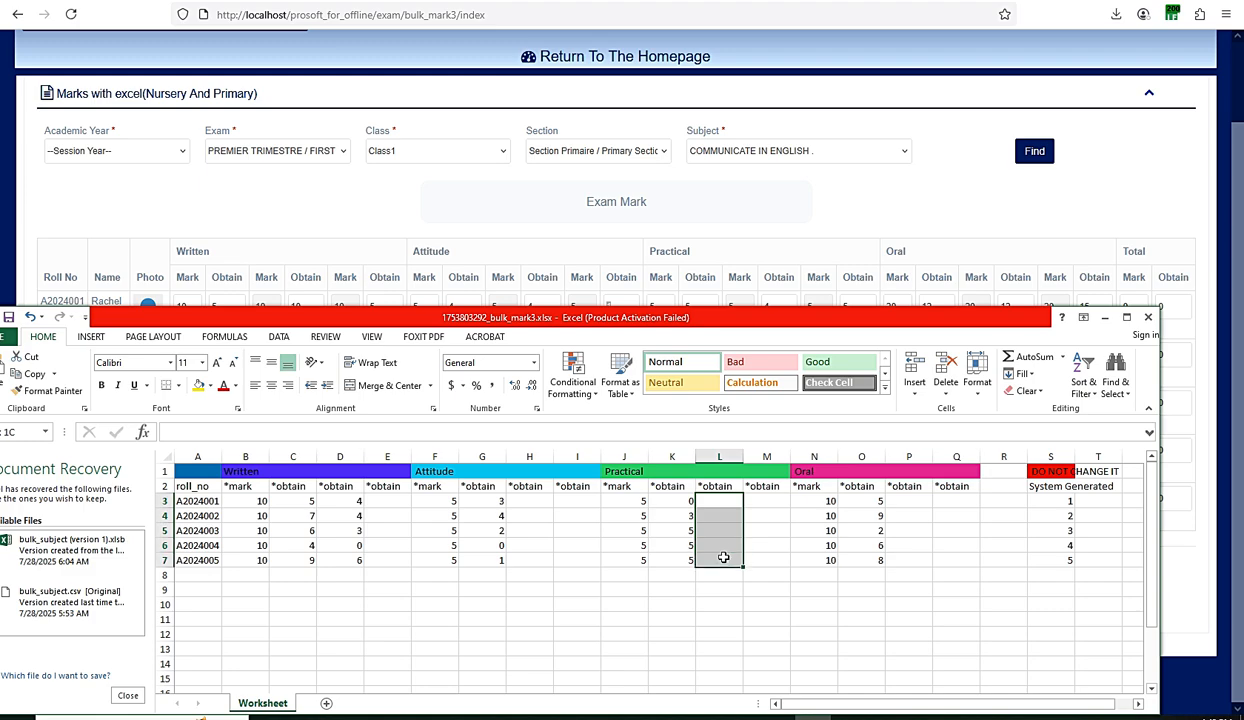
{"action": "left_click_drag", "start_coordinate": [909, 500], "coordinate": [913, 553]}
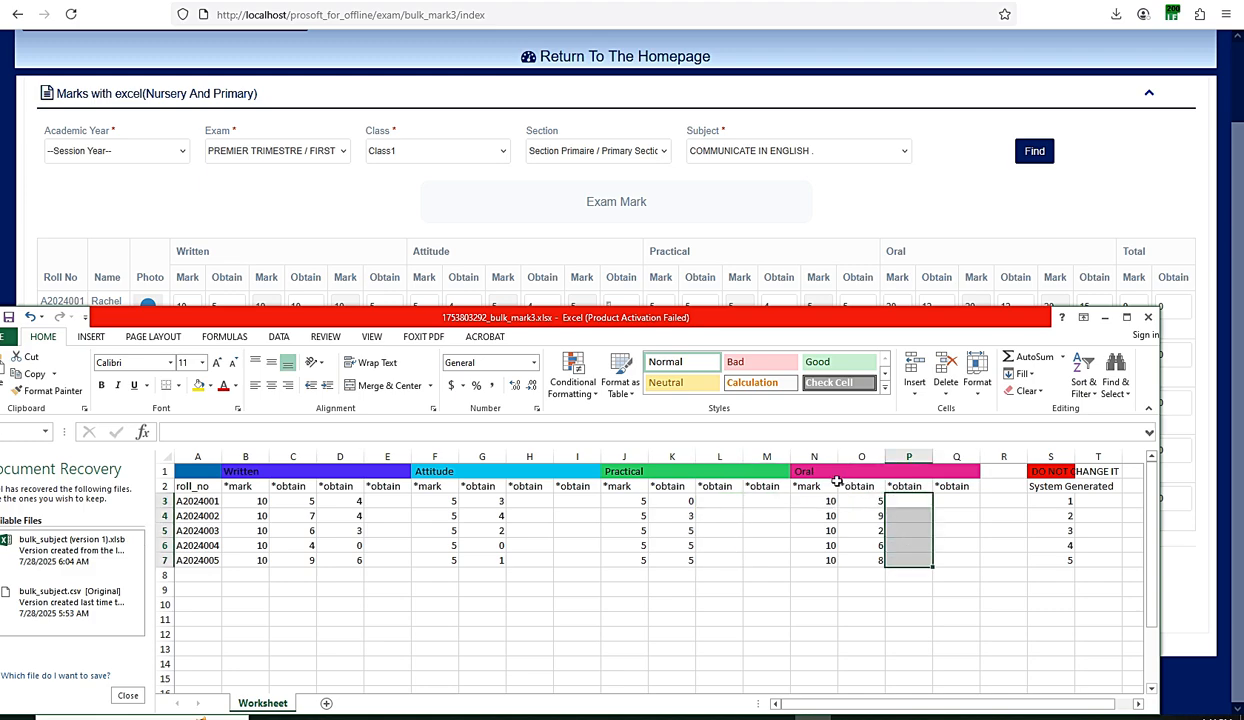
{"action": "left_click", "coordinate": [914, 505]}
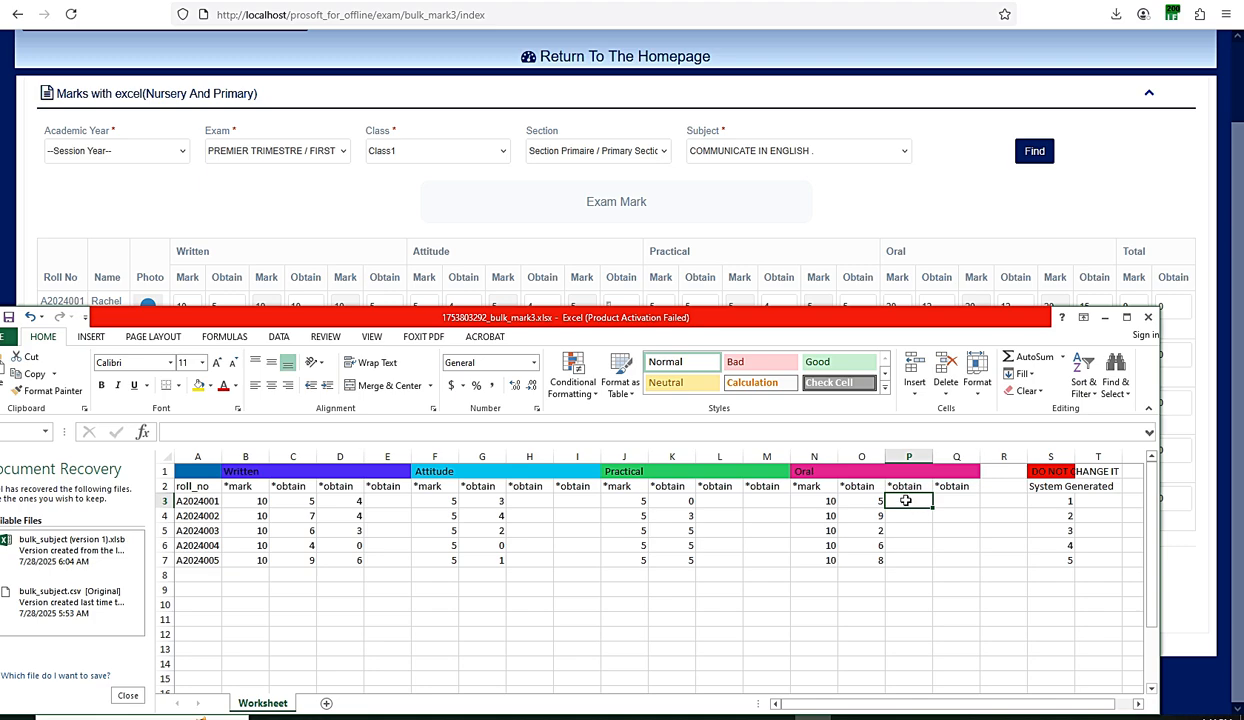
{"action": "left_click_drag", "start_coordinate": [905, 500], "coordinate": [909, 558]}
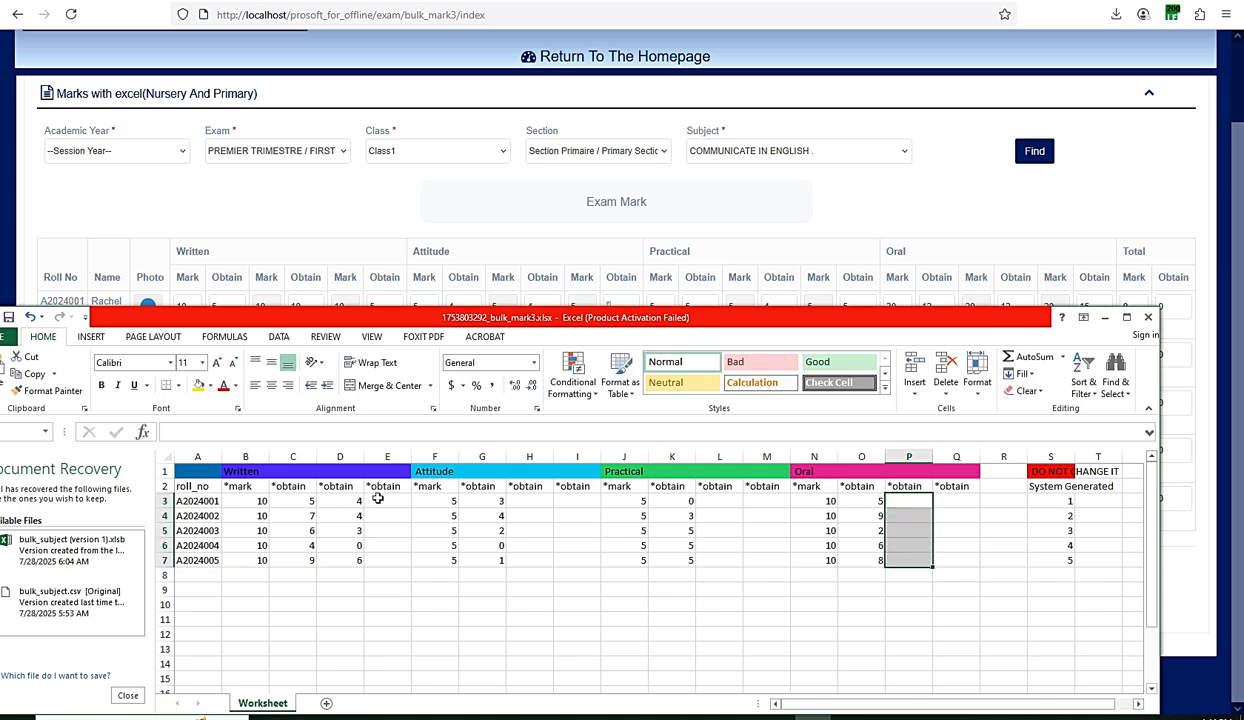
{"action": "left_click_drag", "start_coordinate": [378, 498], "coordinate": [384, 557]}
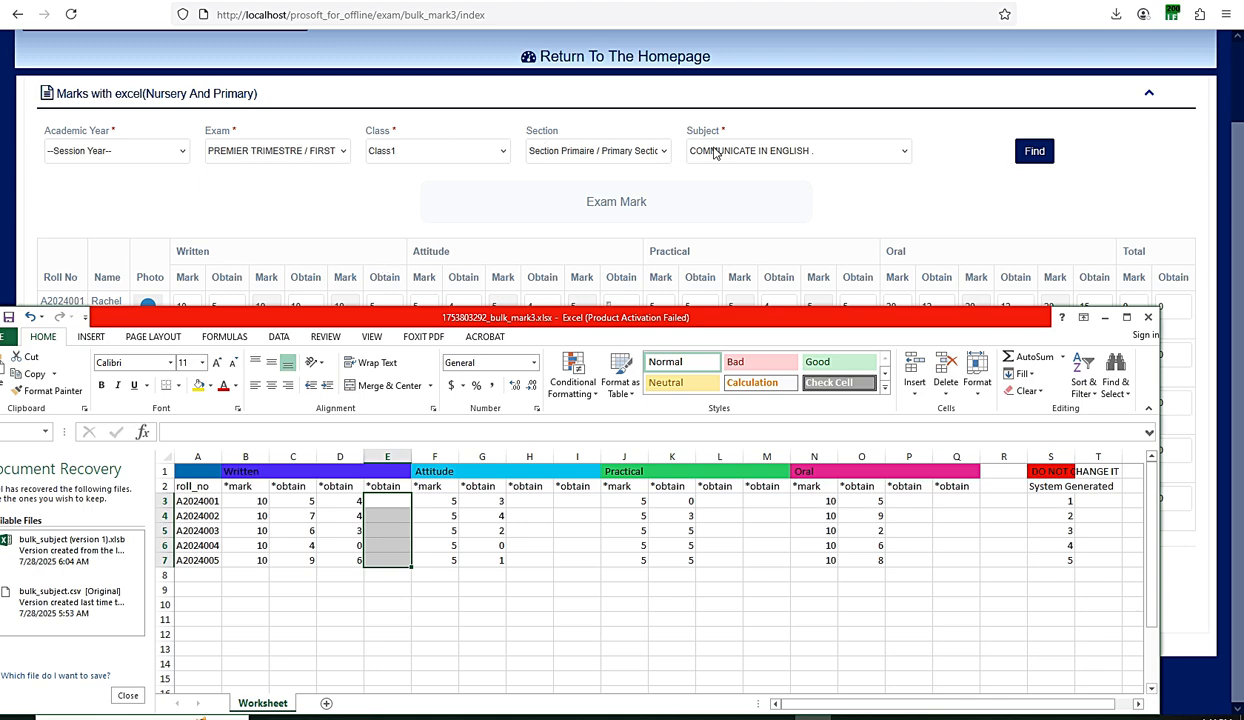
{"action": "left_click_drag", "start_coordinate": [334, 323], "coordinate": [333, 646]}
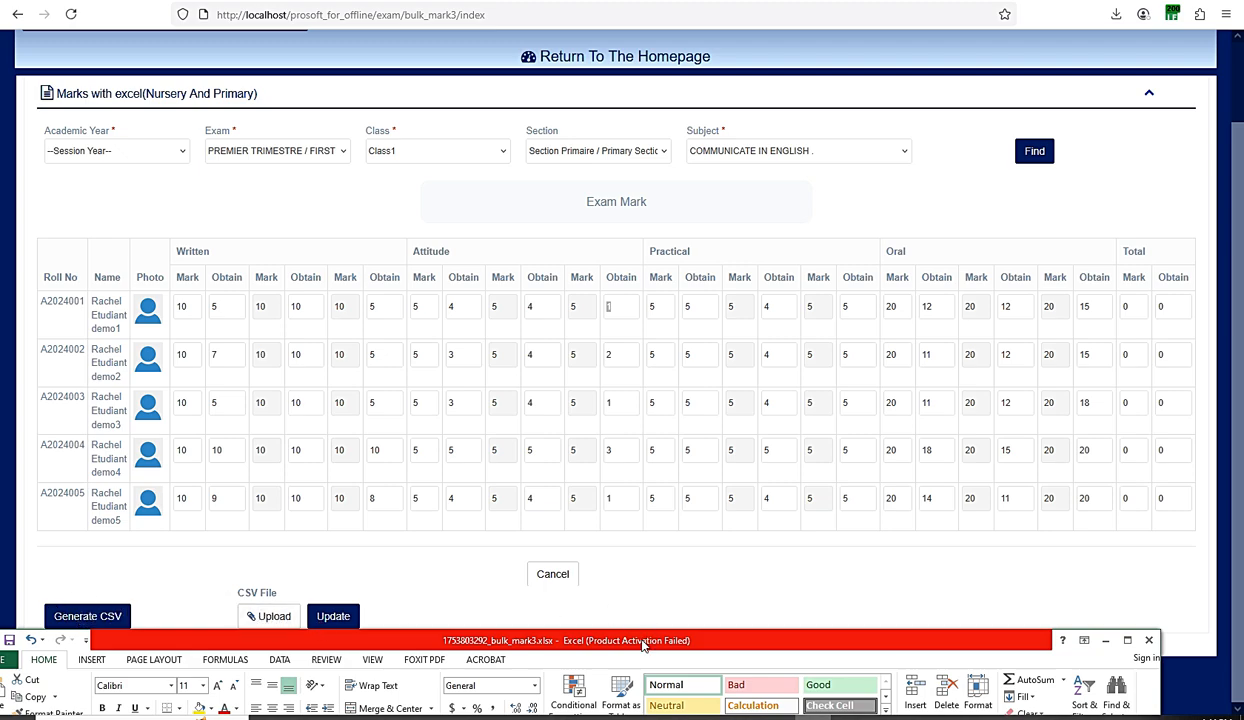
- Bring the marks workbook back up and check cells H3:I3, D3, E3 and the Written marks in C3:C7
{"action": "left_click_drag", "start_coordinate": [643, 645], "coordinate": [605, 334]}
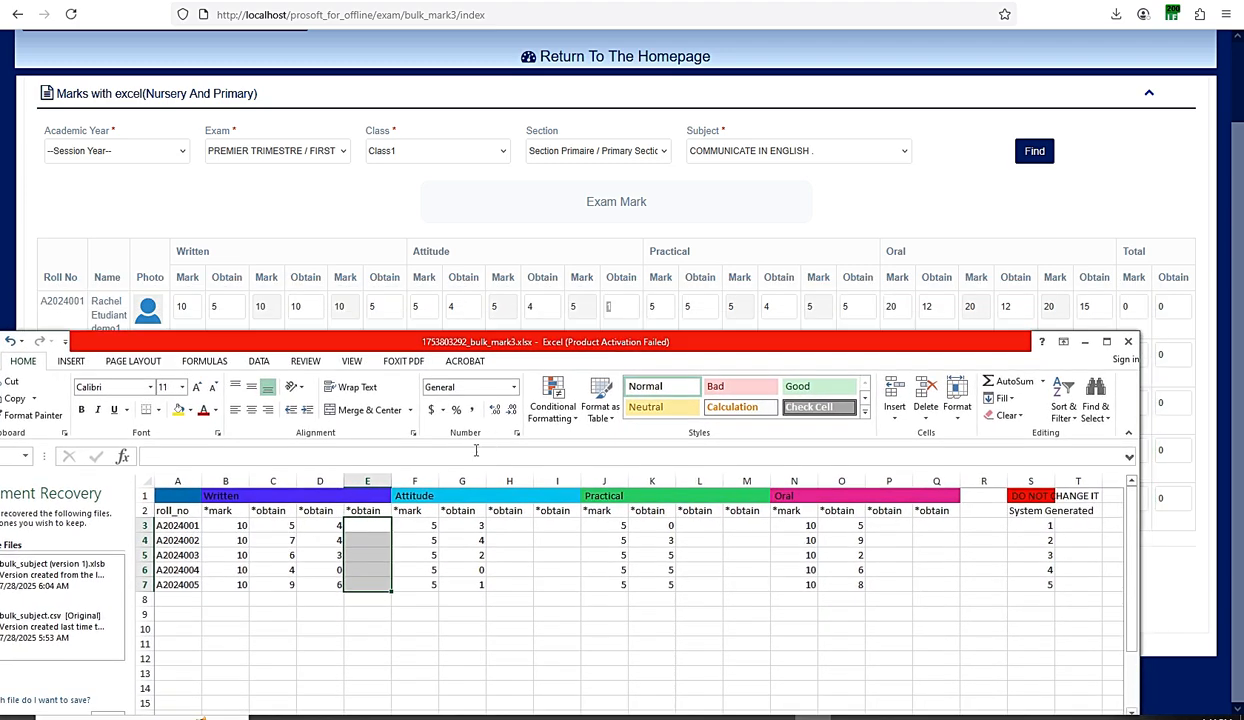
{"action": "left_click_drag", "start_coordinate": [497, 525], "coordinate": [550, 527]}
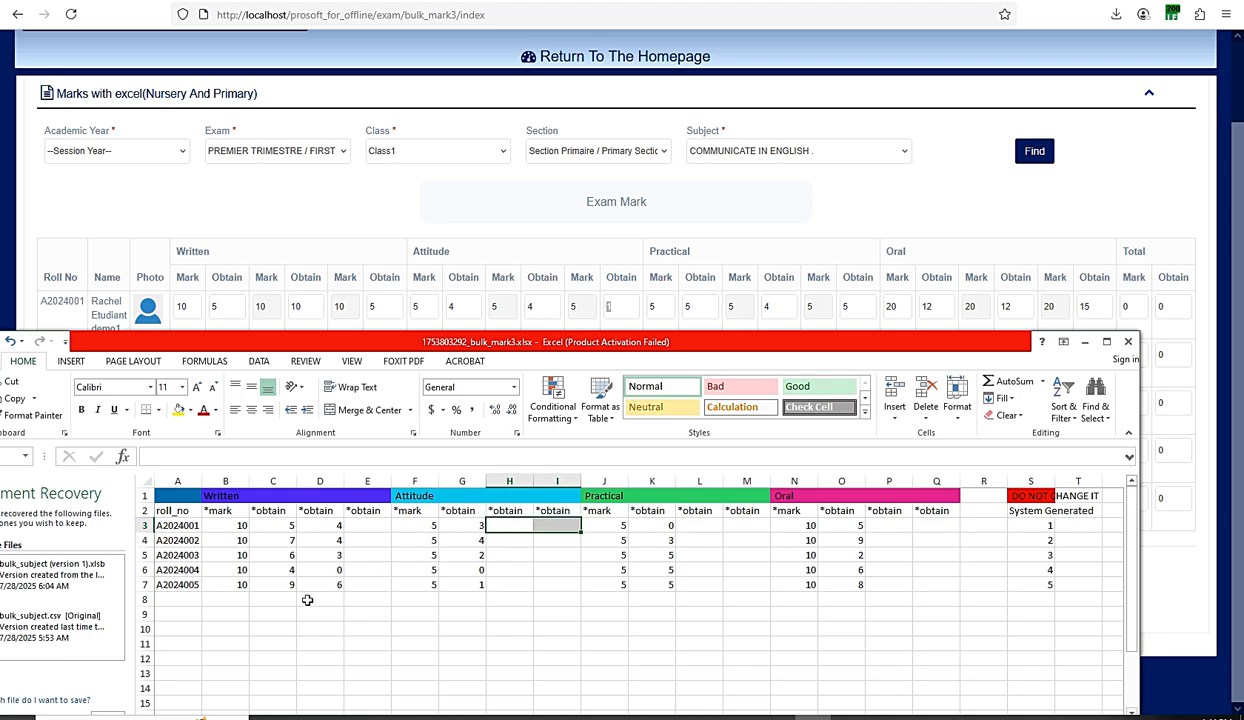
{"action": "left_click", "coordinate": [309, 523]}
{"action": "left_click", "coordinate": [378, 522]}
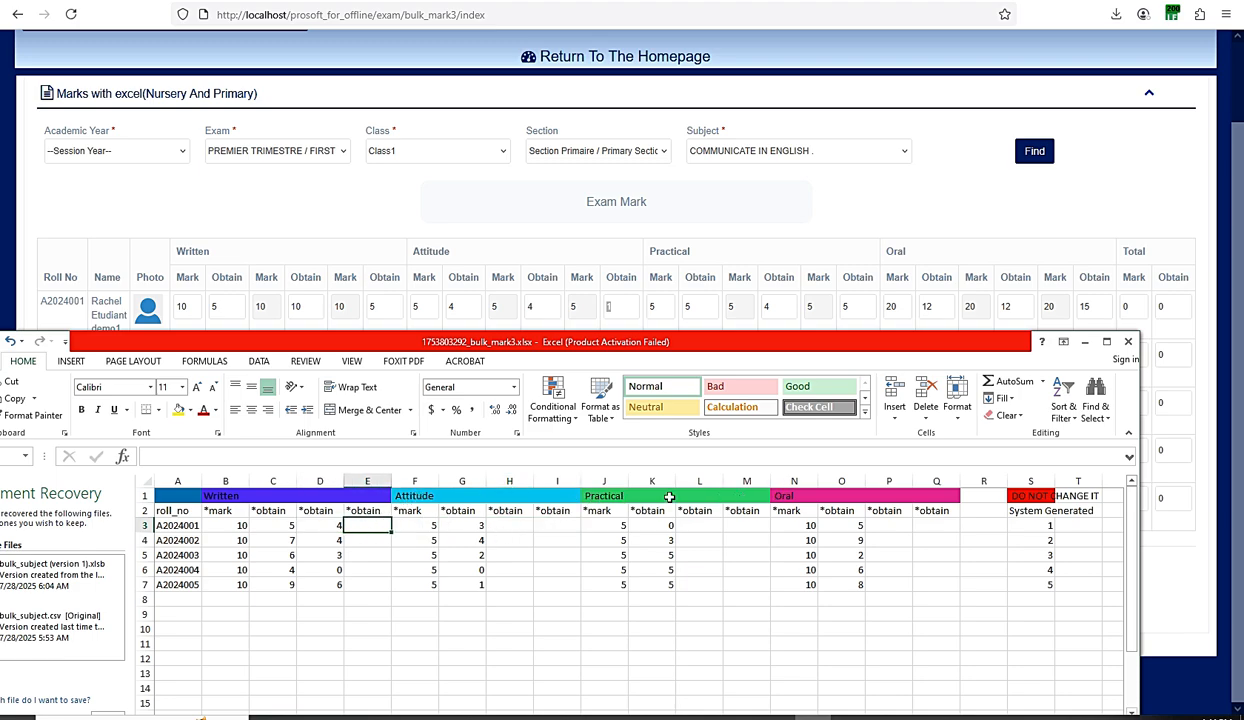
{"action": "left_click", "coordinate": [289, 520]}
{"action": "left_click", "coordinate": [315, 525]}
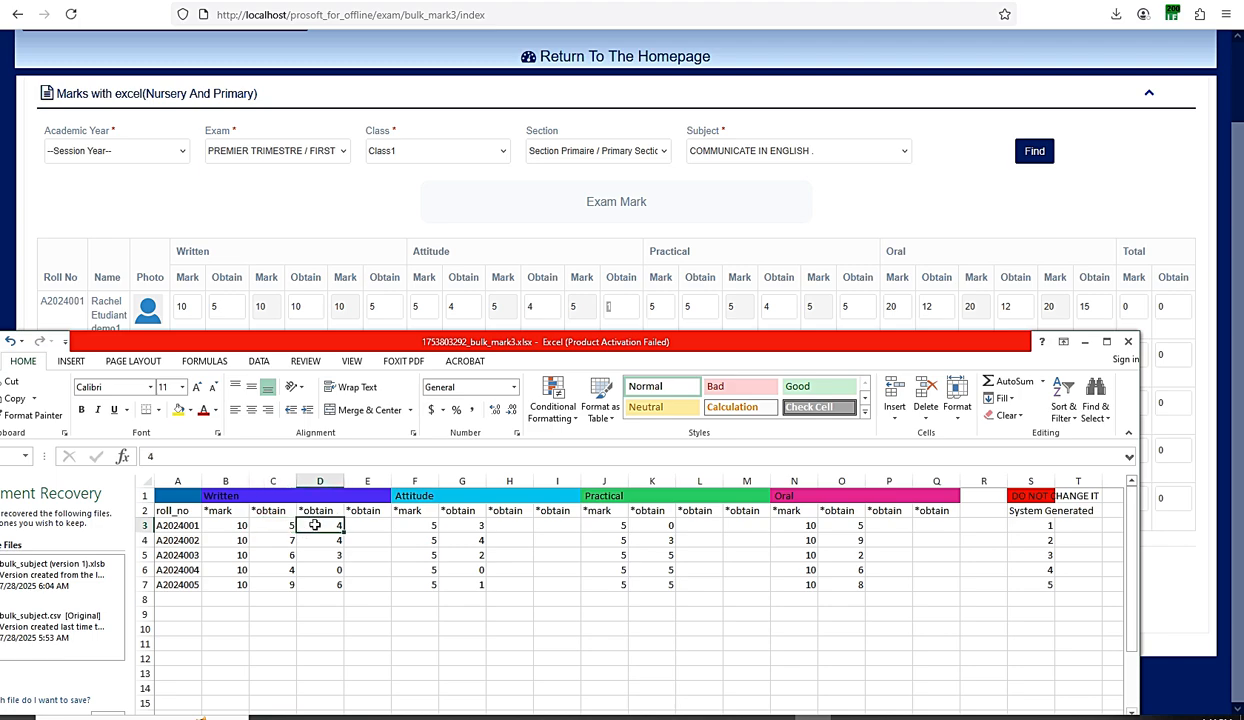
{"action": "left_click_drag", "start_coordinate": [289, 525], "coordinate": [334, 584]}
{"action": "left_click", "coordinate": [366, 524]}
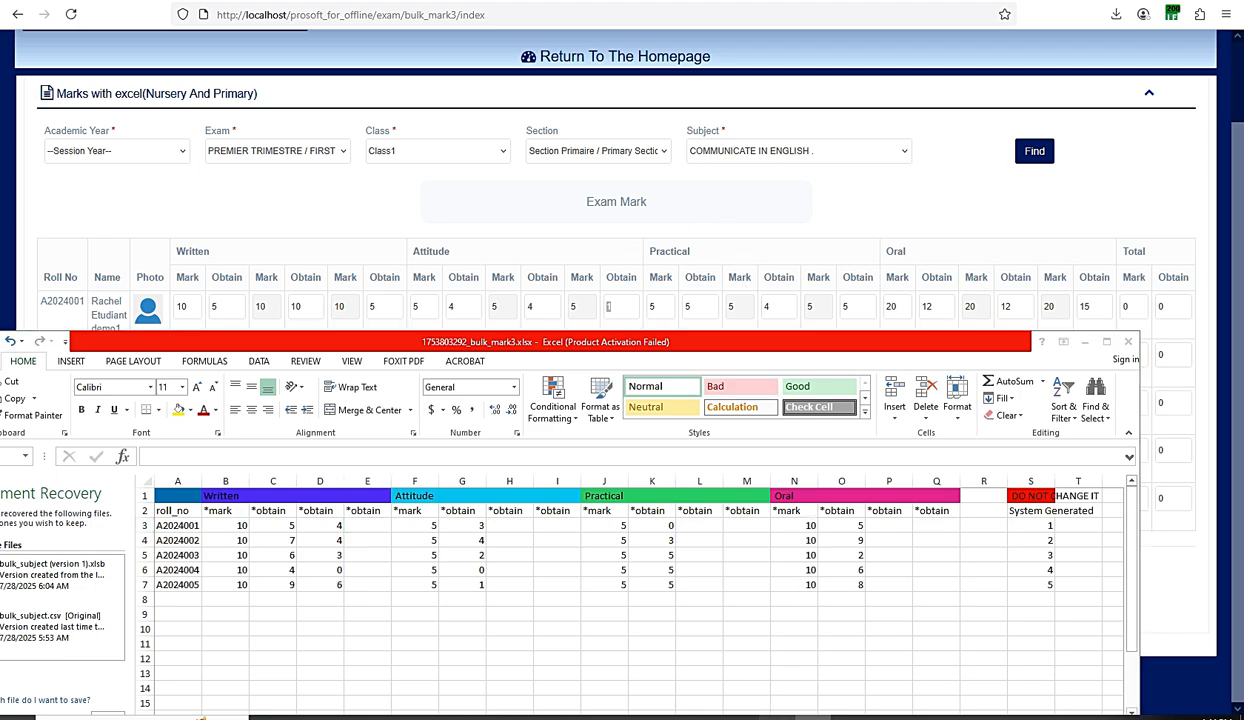
- Close the Excel marks workbook to reveal the browser's Class1 English marks table
{"action": "left_click", "coordinate": [773, 714]}
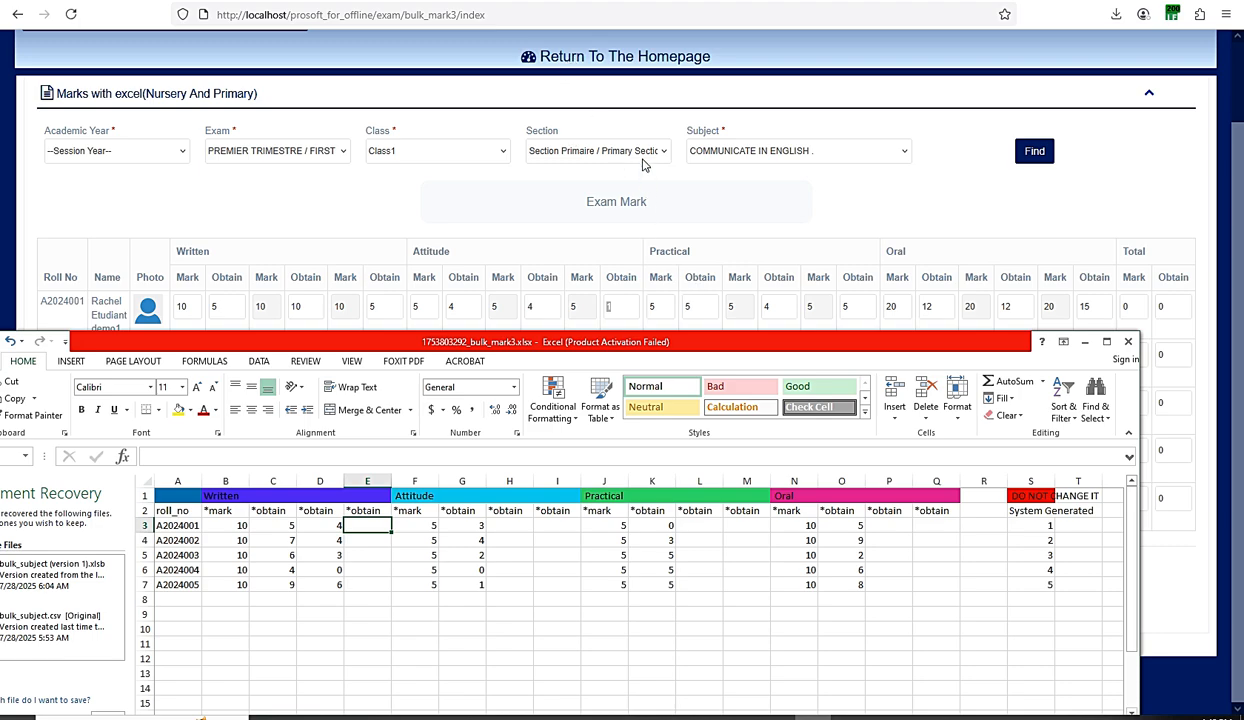
{"action": "left_click", "coordinate": [624, 60]}
{"action": "left_click", "coordinate": [624, 60]}
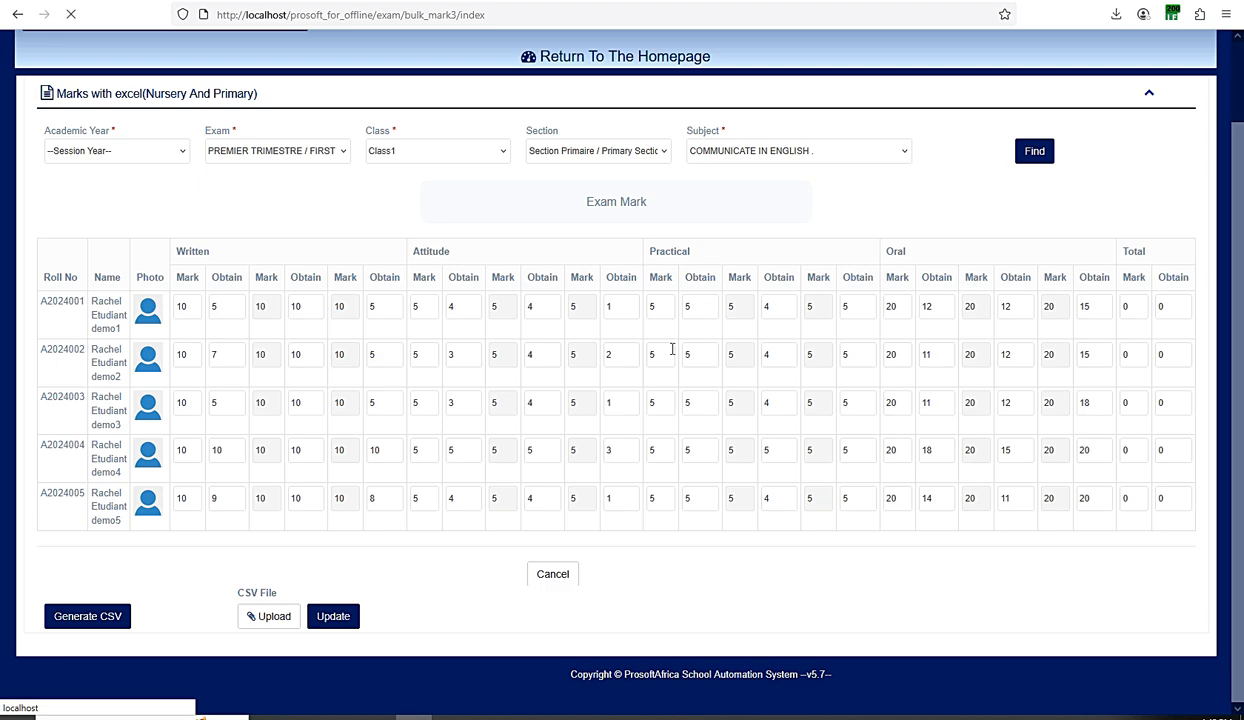
- Open the Nursery And Primary report card page from the Report Card And Statistics menu
{"action": "scroll", "coordinate": [668, 360], "scroll_direction": "down", "scroll_amount": 1}
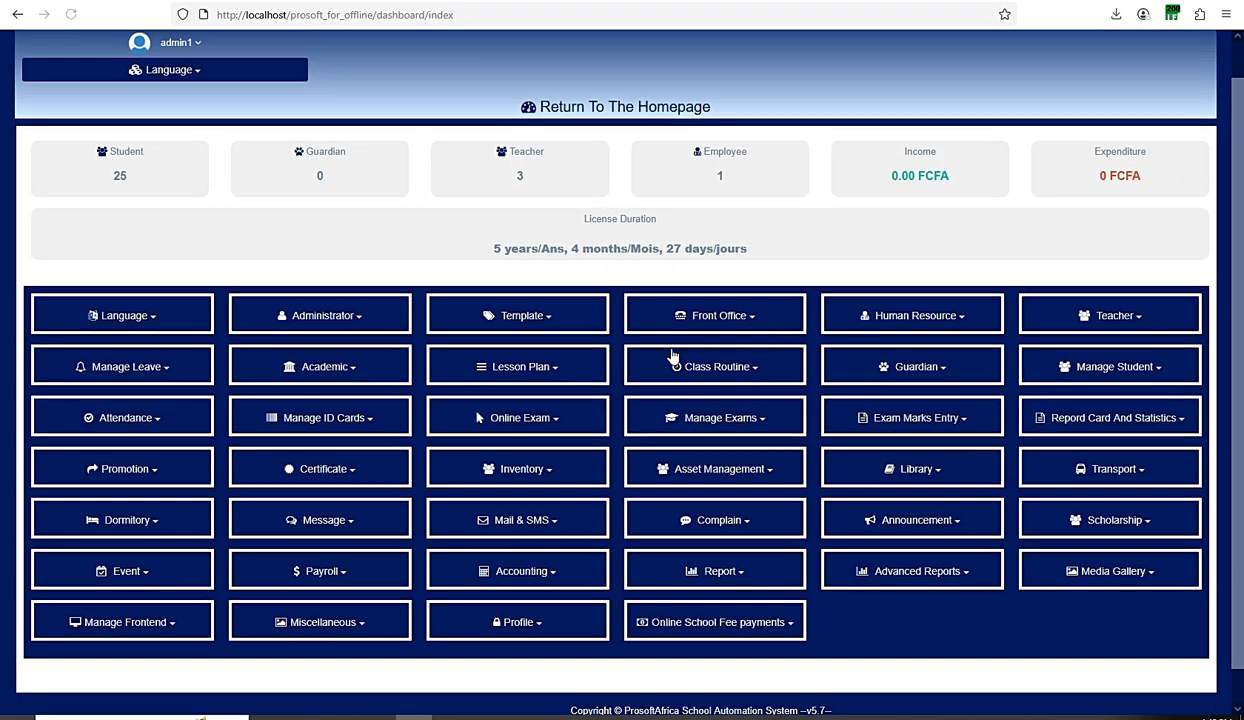
{"action": "left_click", "coordinate": [922, 384]}
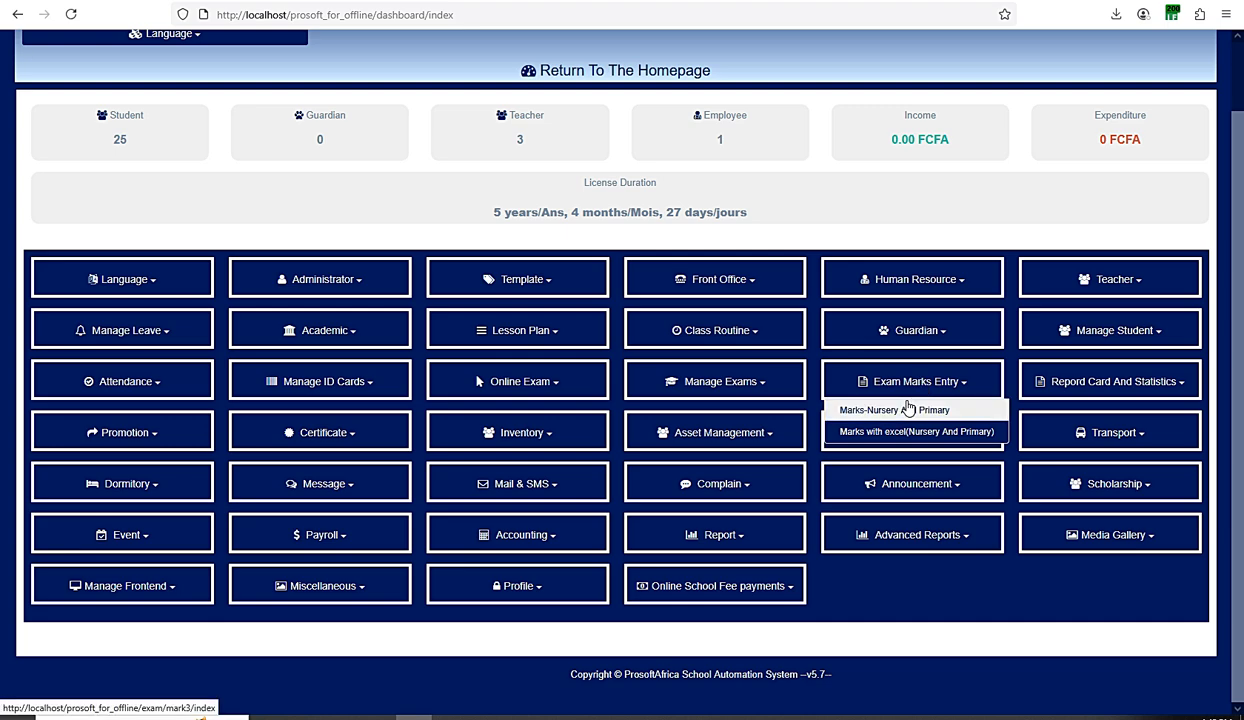
{"action": "left_click", "coordinate": [1145, 383]}
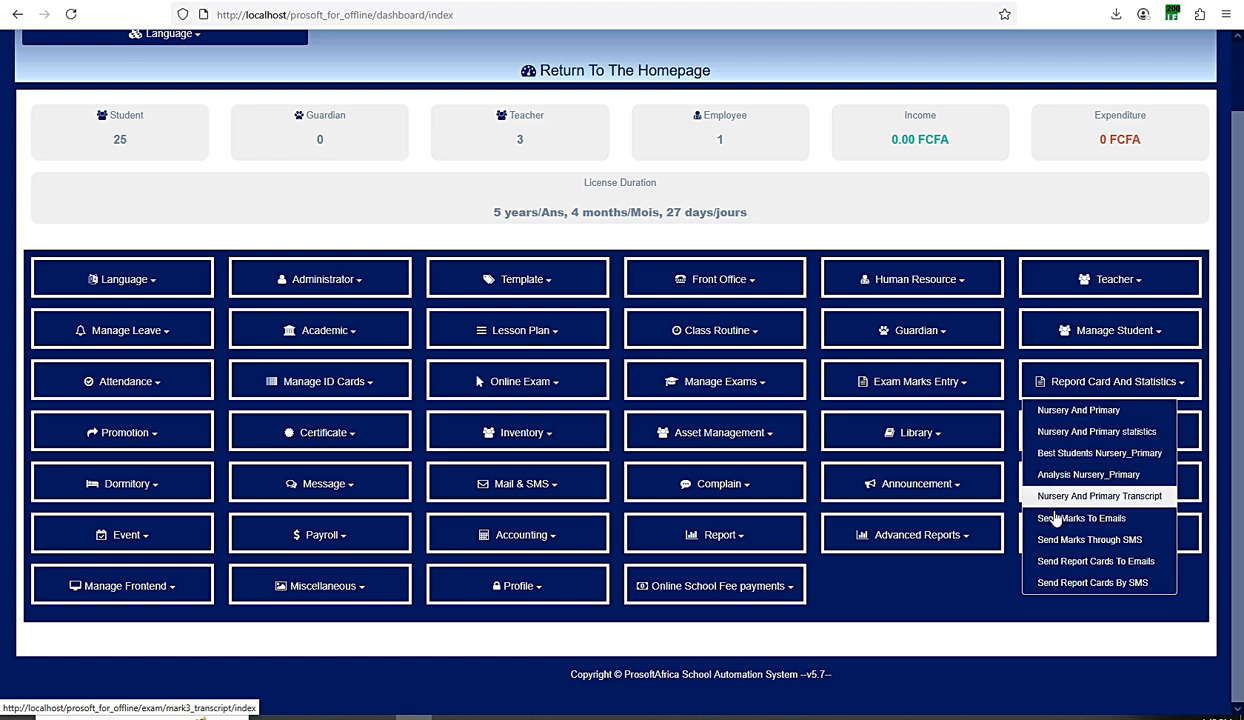
{"action": "left_click", "coordinate": [1079, 412]}
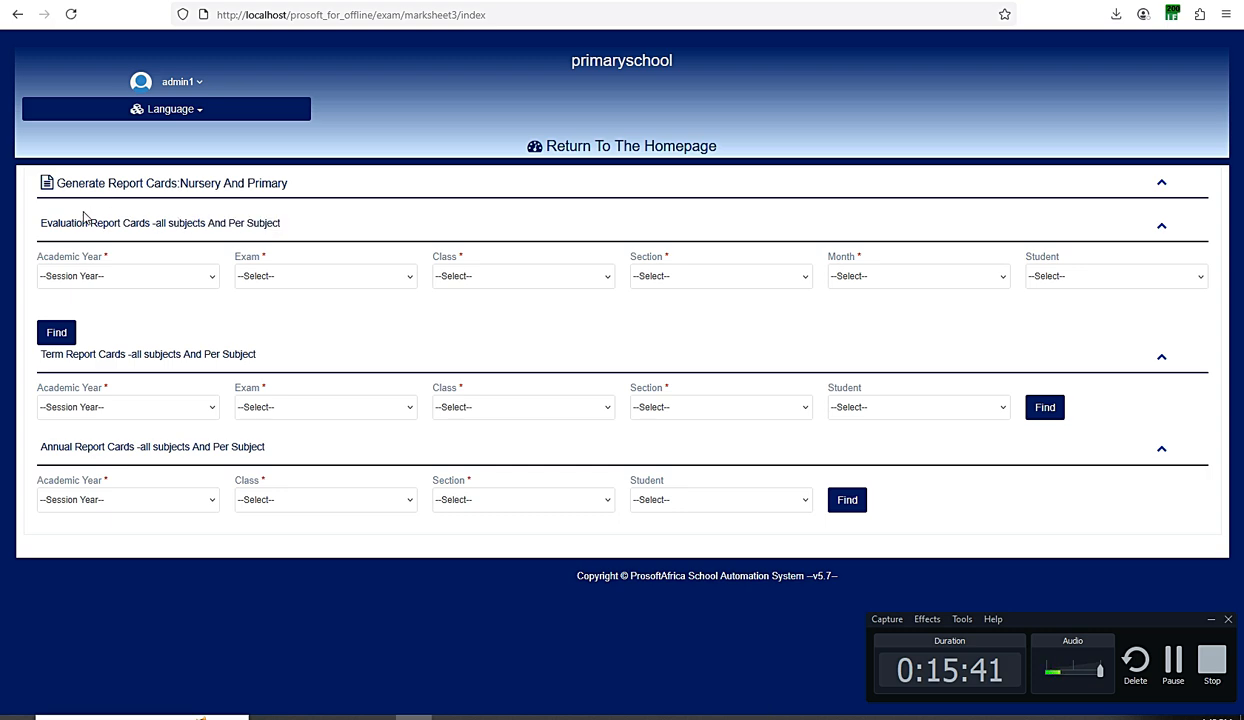
- Review the Evaluation, Term and Annual Report Cards sections of the generation form
{"action": "triple_click", "coordinate": [44, 222]}
{"action": "left_click", "coordinate": [44, 222]}
{"action": "left_click_drag", "start_coordinate": [257, 356], "coordinate": [124, 354]}
{"action": "left_click", "coordinate": [40, 351]}
{"action": "left_click_drag", "start_coordinate": [267, 446], "coordinate": [14, 444]}
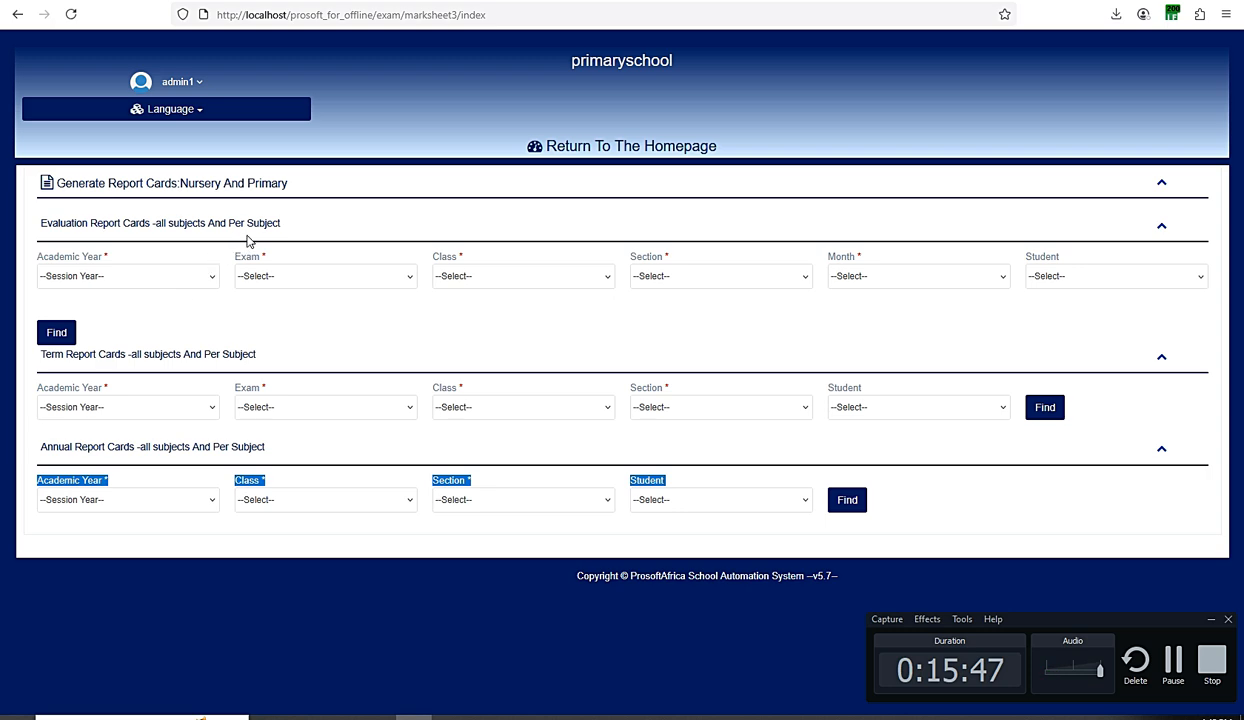
{"action": "left_click_drag", "start_coordinate": [280, 225], "coordinate": [43, 225]}
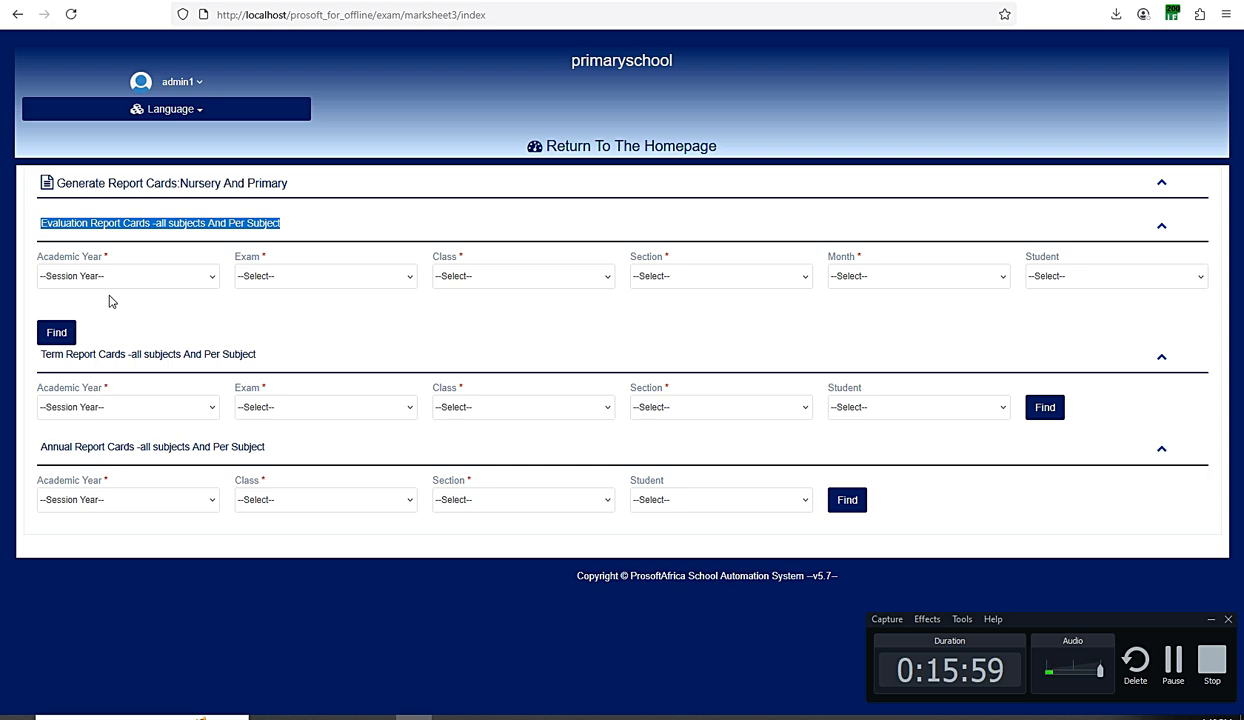
{"action": "left_click", "coordinate": [159, 225]}
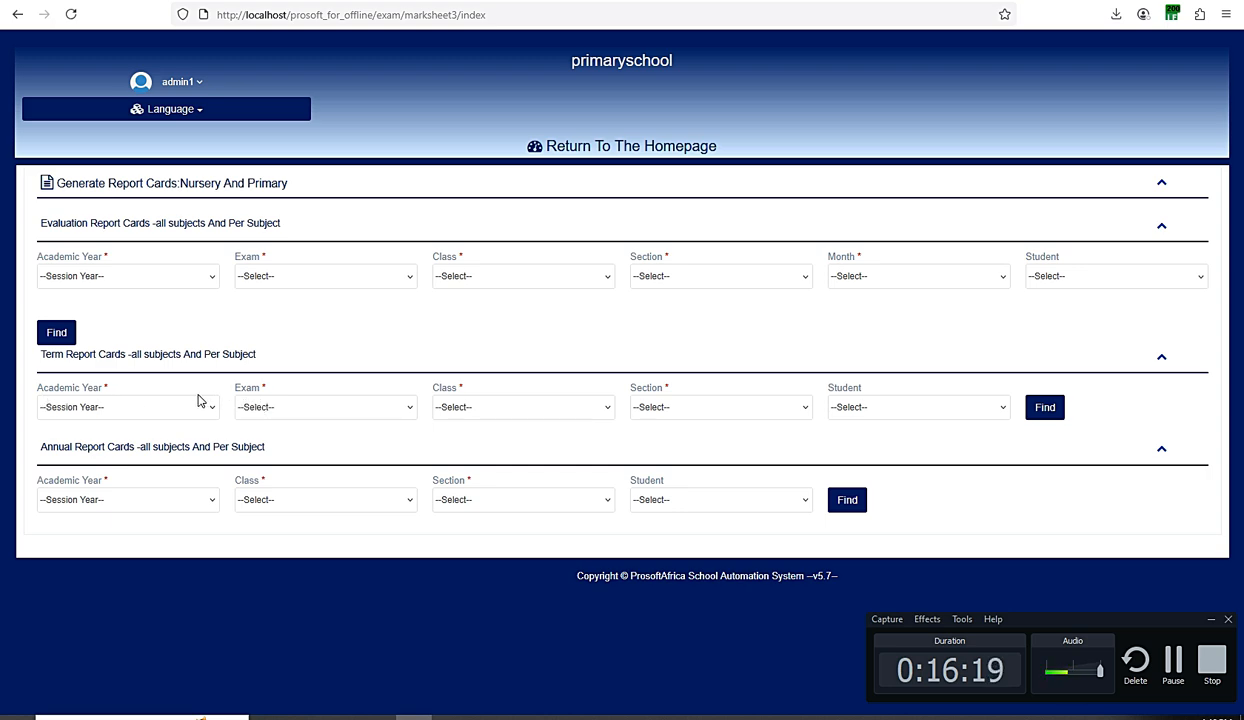
- Set the evaluation filters to 2023-2024, First Term, Class1, Primary Section and month UA1
{"action": "left_click", "coordinate": [141, 274]}
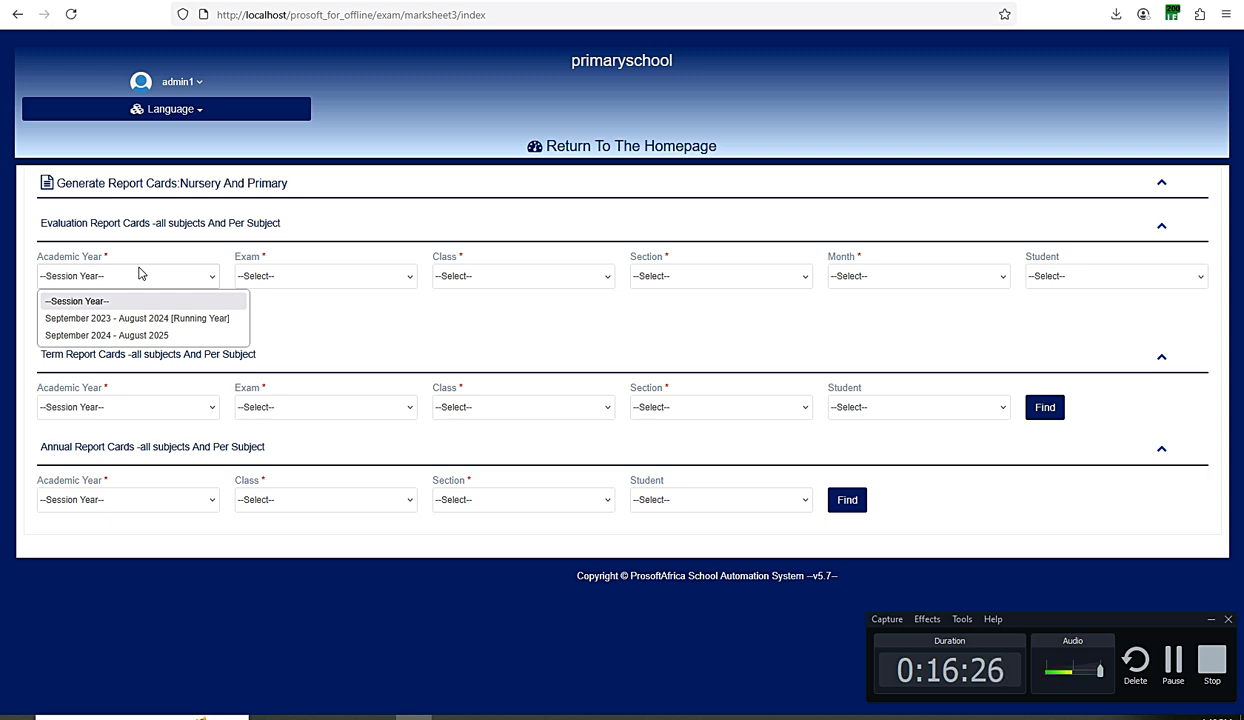
{"action": "left_click", "coordinate": [121, 315]}
{"action": "left_click", "coordinate": [292, 284]}
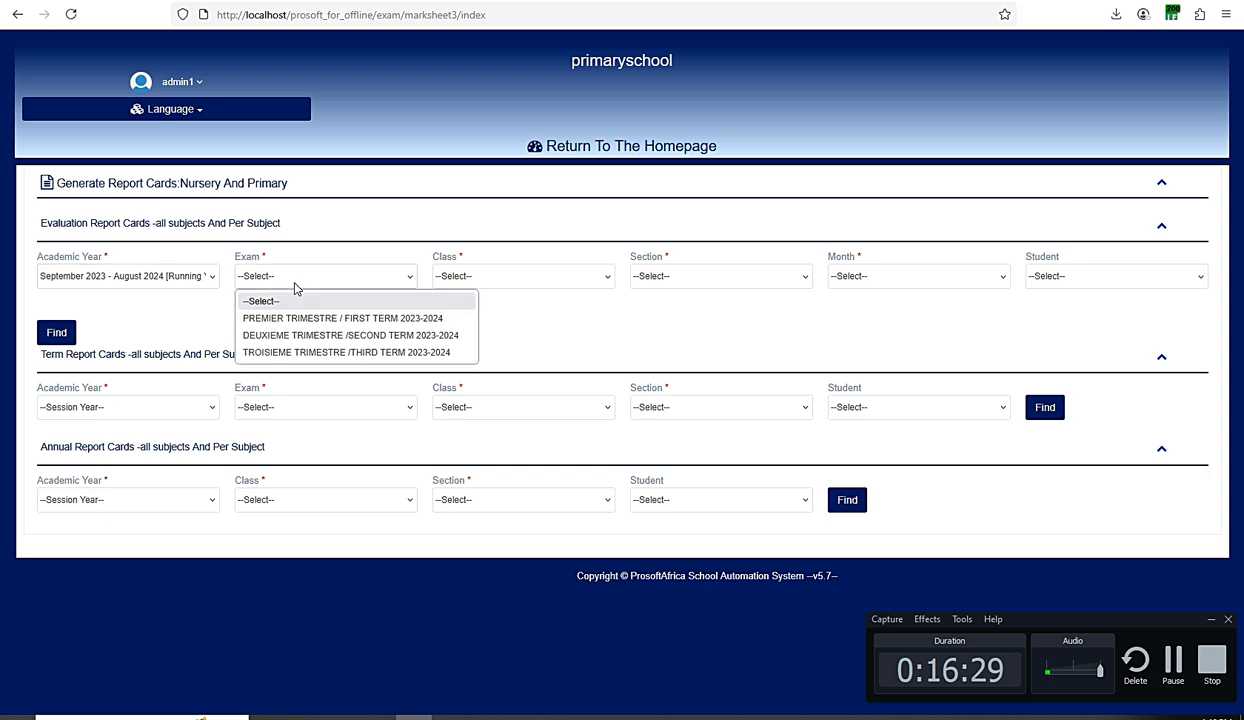
{"action": "left_click", "coordinate": [294, 322]}
{"action": "left_click", "coordinate": [472, 282]}
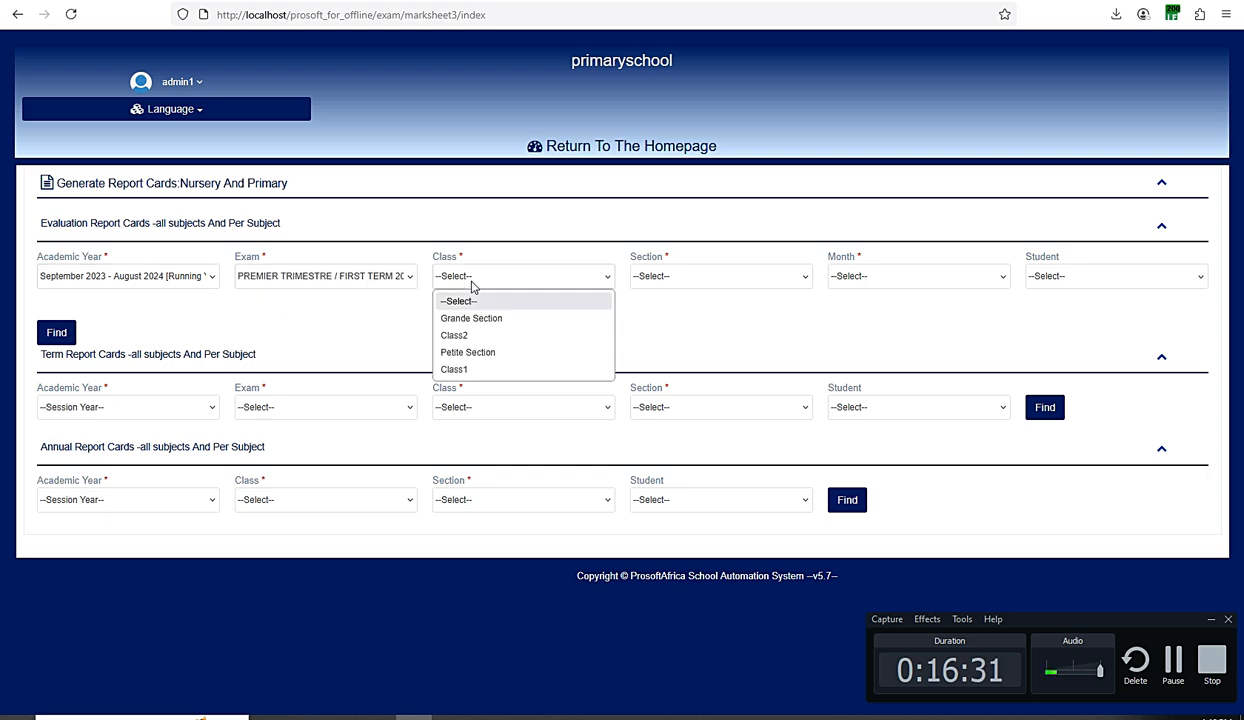
{"action": "left_click", "coordinate": [460, 369]}
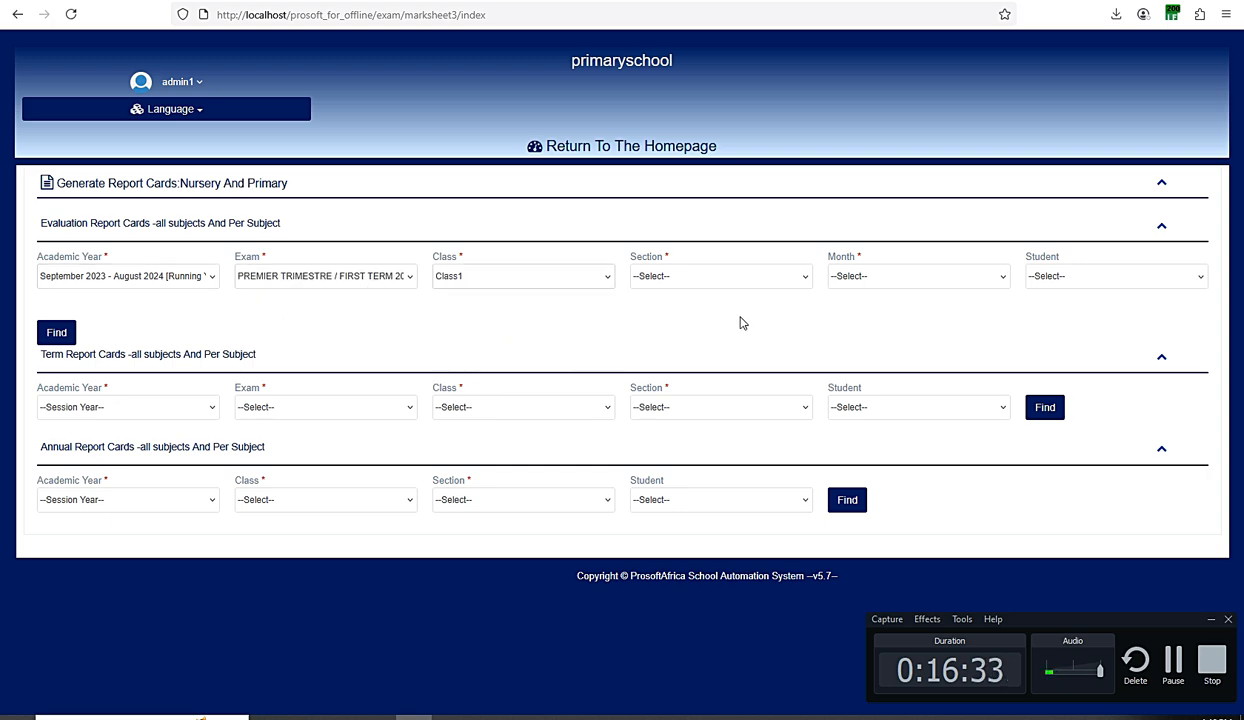
{"action": "left_click", "coordinate": [742, 290]}
{"action": "left_click", "coordinate": [703, 318]}
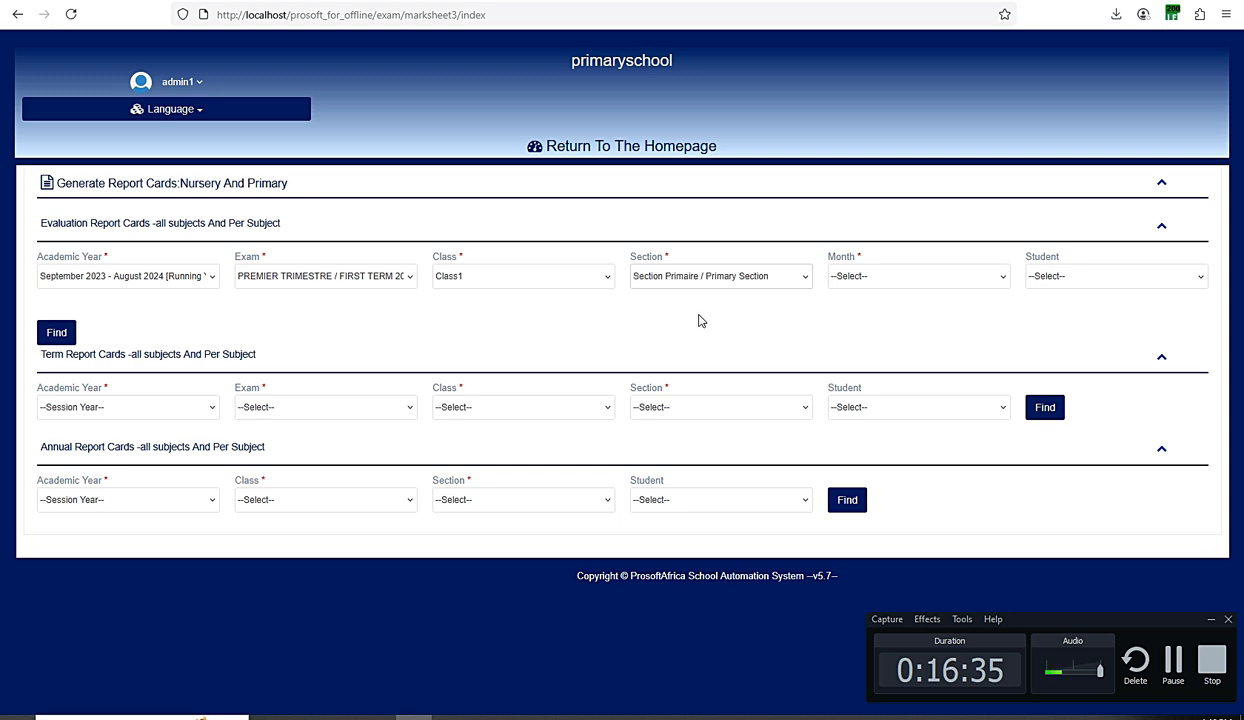
{"action": "left_click", "coordinate": [848, 278]}
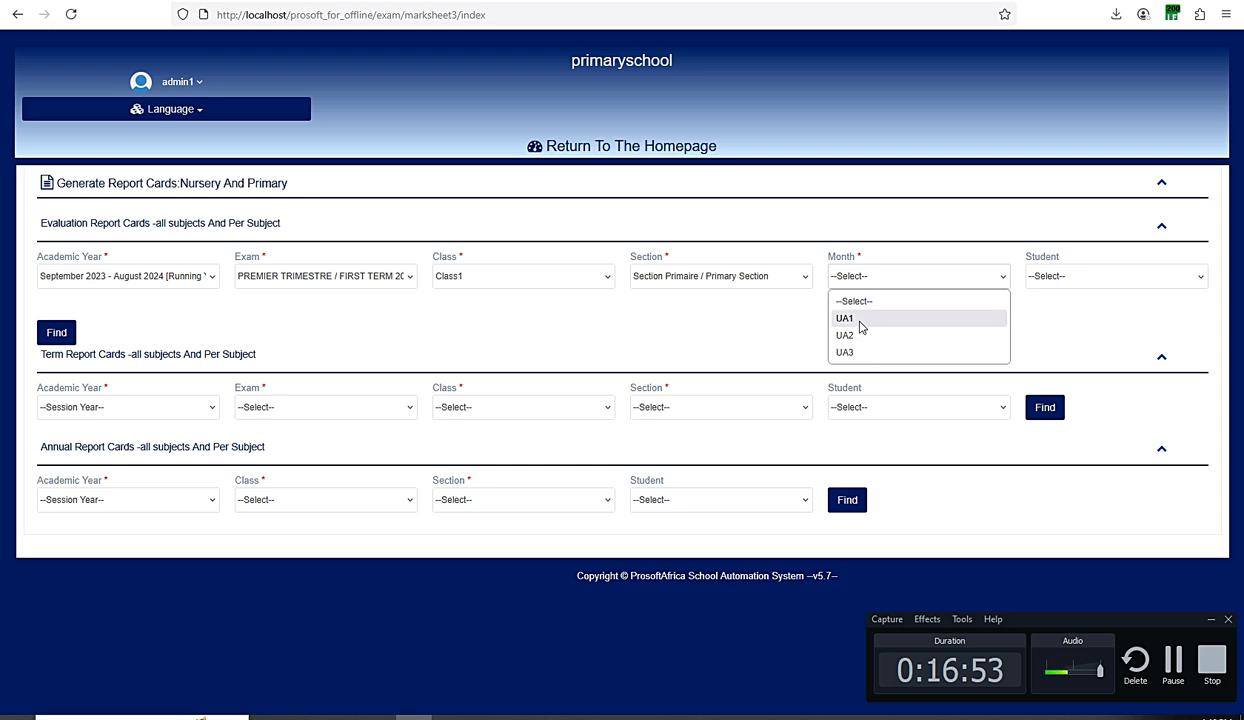
{"action": "left_click", "coordinate": [858, 320]}
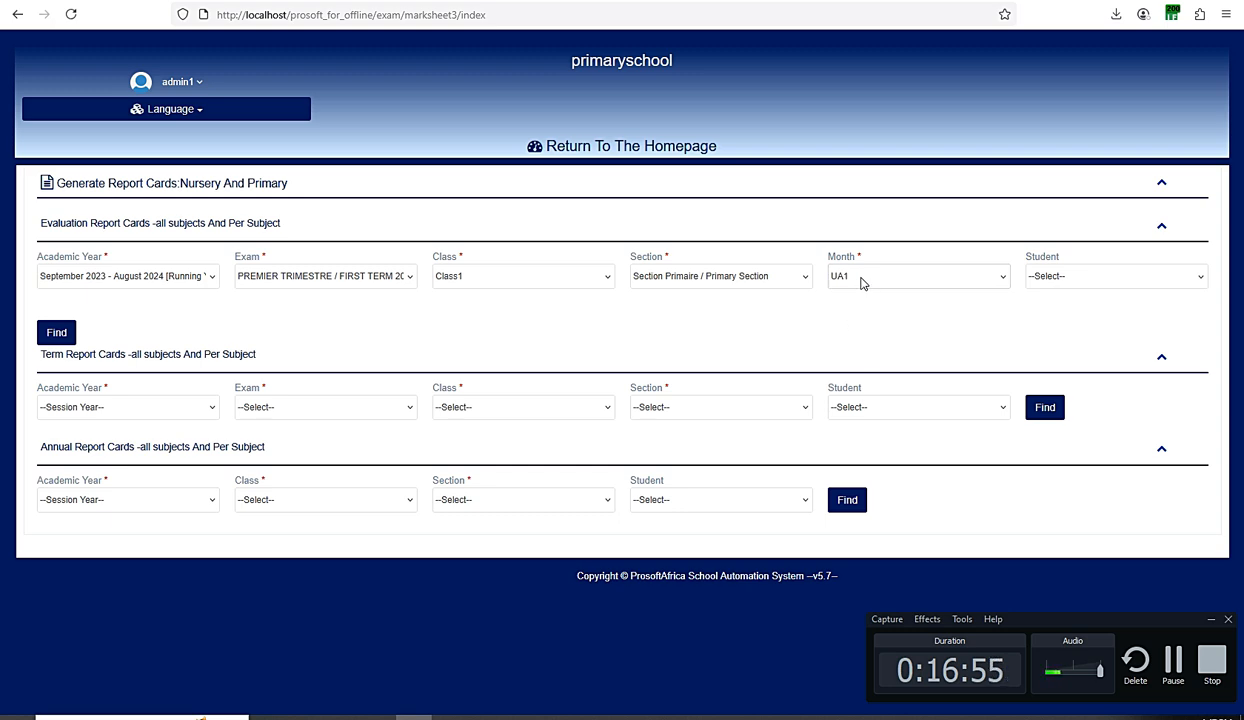
{"action": "left_click", "coordinate": [862, 284]}
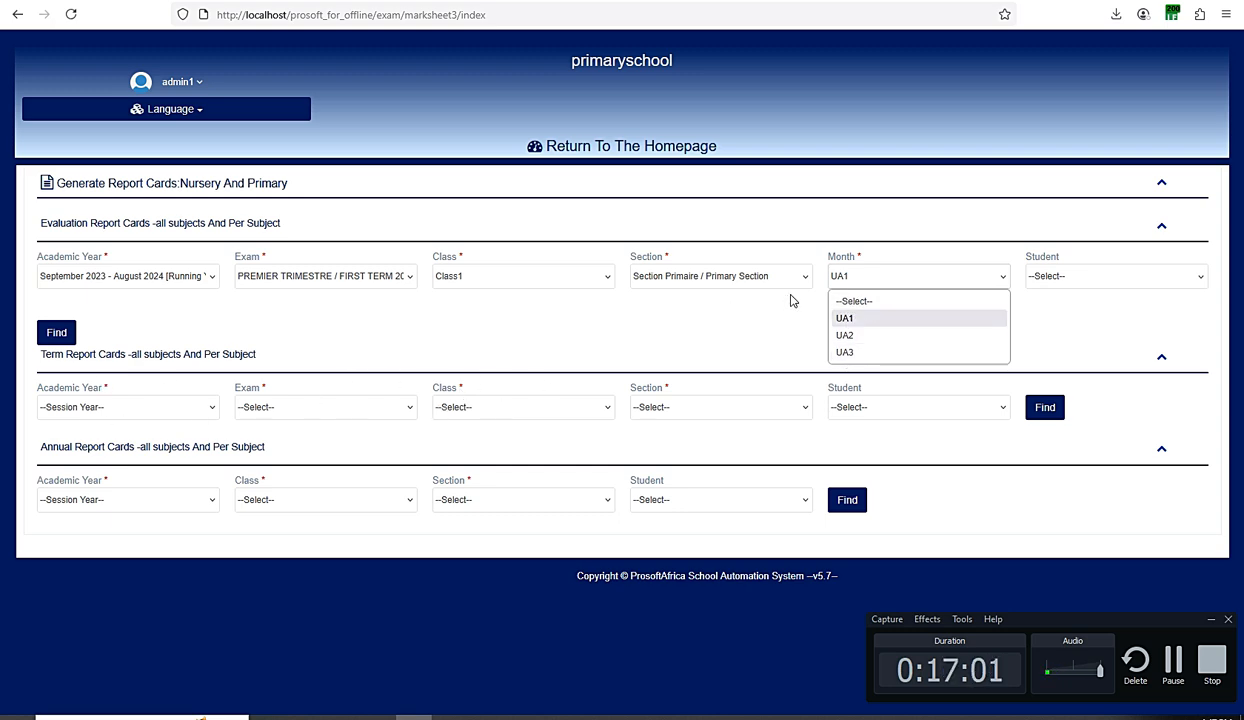
{"action": "left_click", "coordinate": [858, 326]}
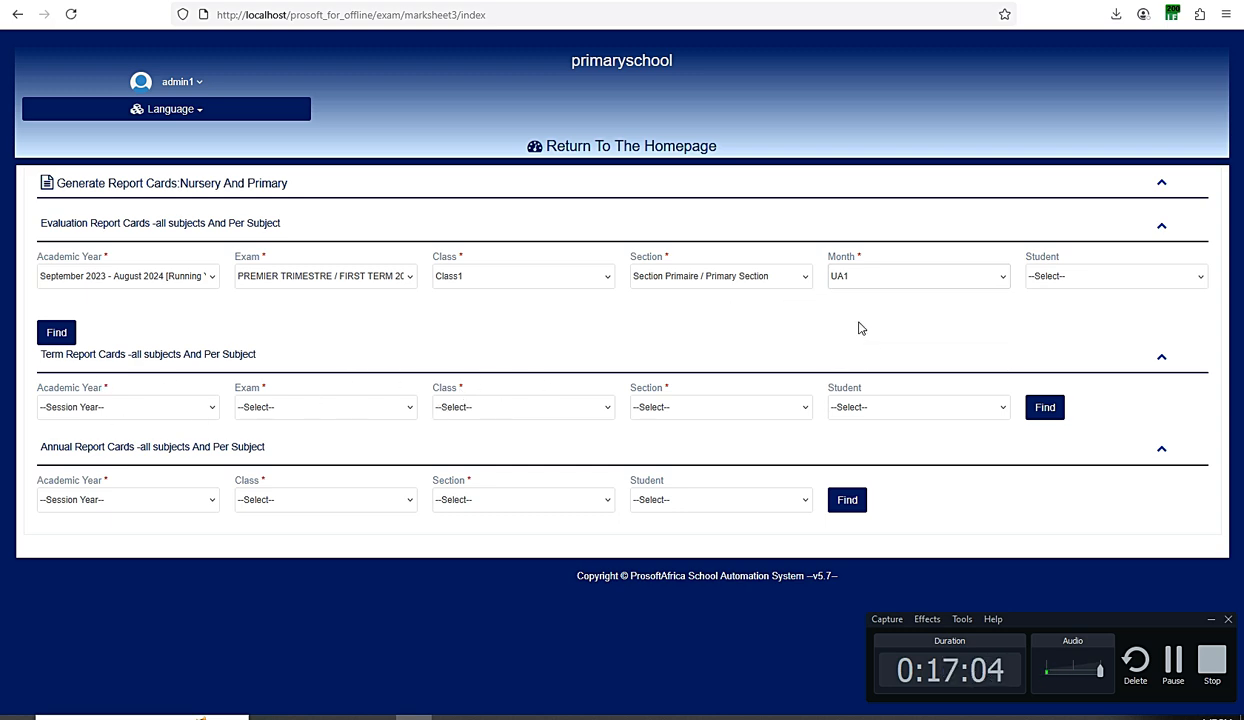
- Leave Student as --Select-- to cover the whole class and generate the evaluation report cards
{"action": "left_click", "coordinate": [1030, 274]}
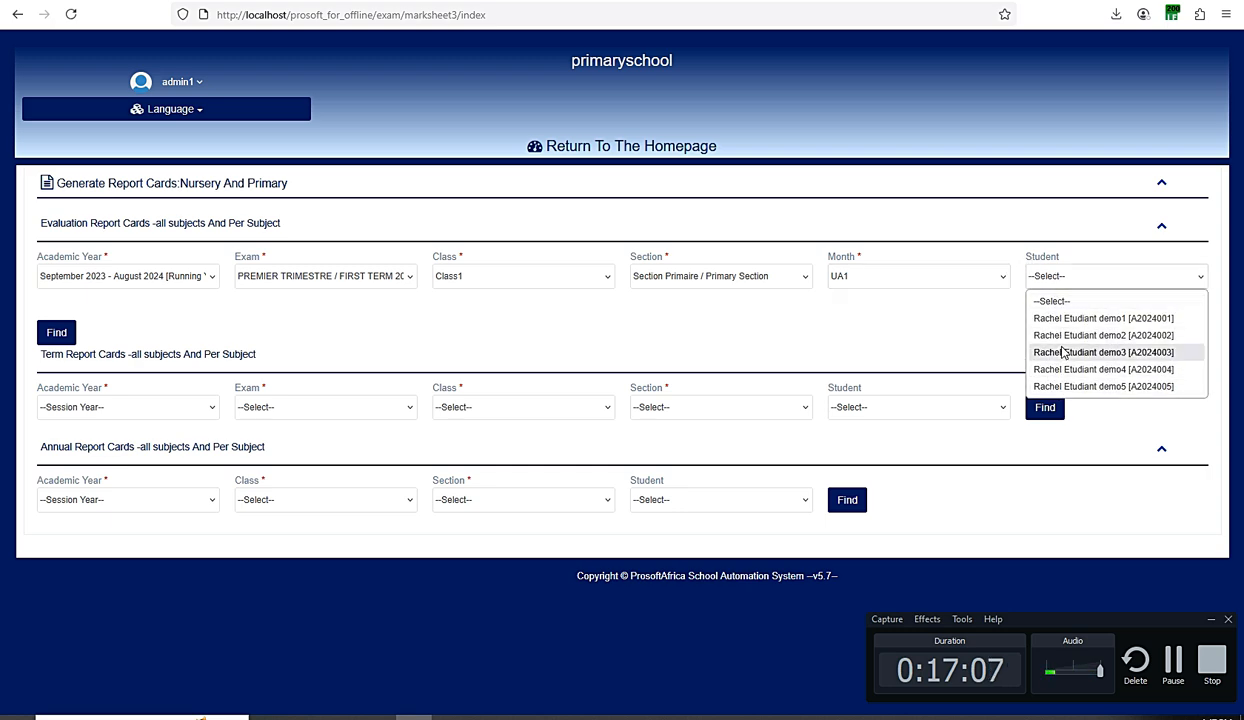
{"action": "left_click", "coordinate": [969, 298]}
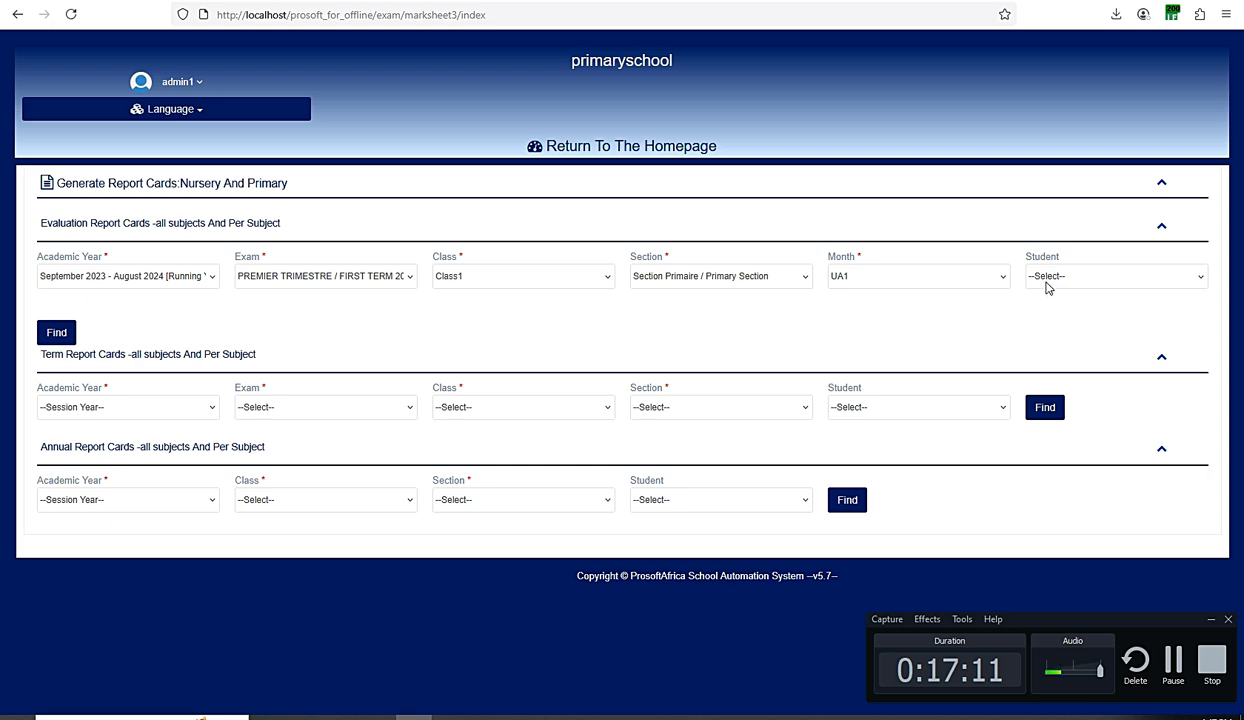
{"action": "left_click", "coordinate": [1047, 281]}
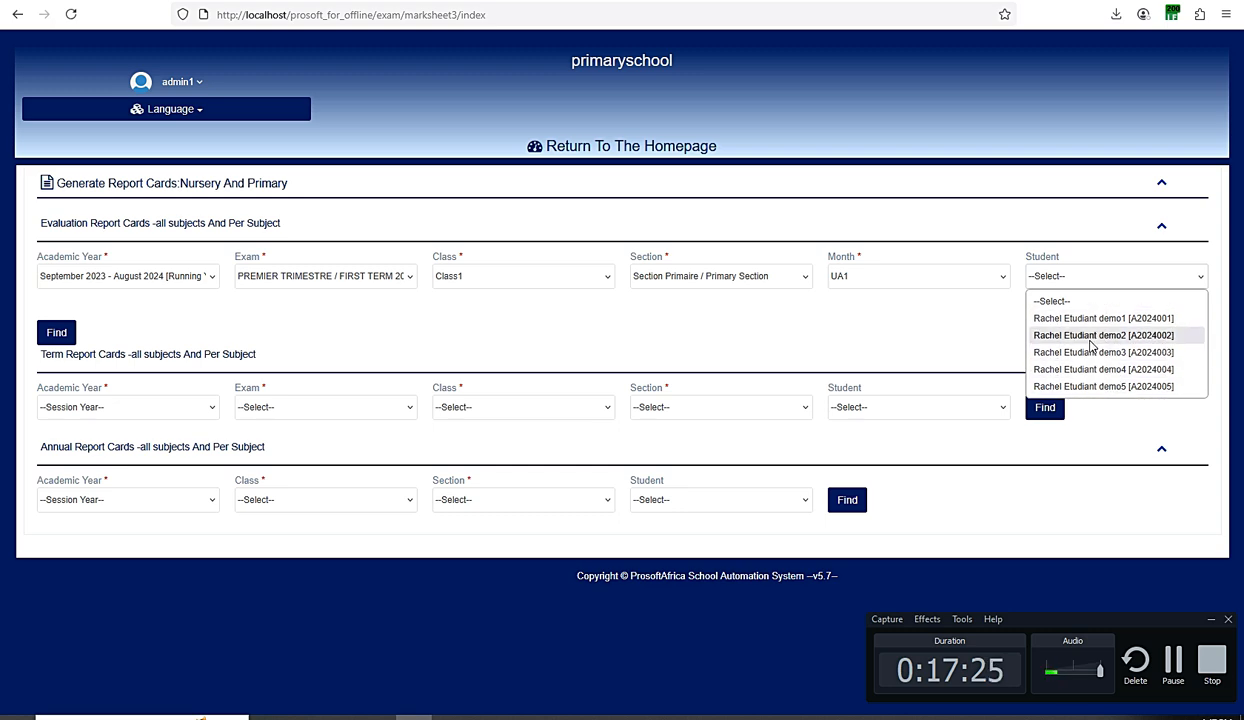
{"action": "left_click", "coordinate": [990, 321]}
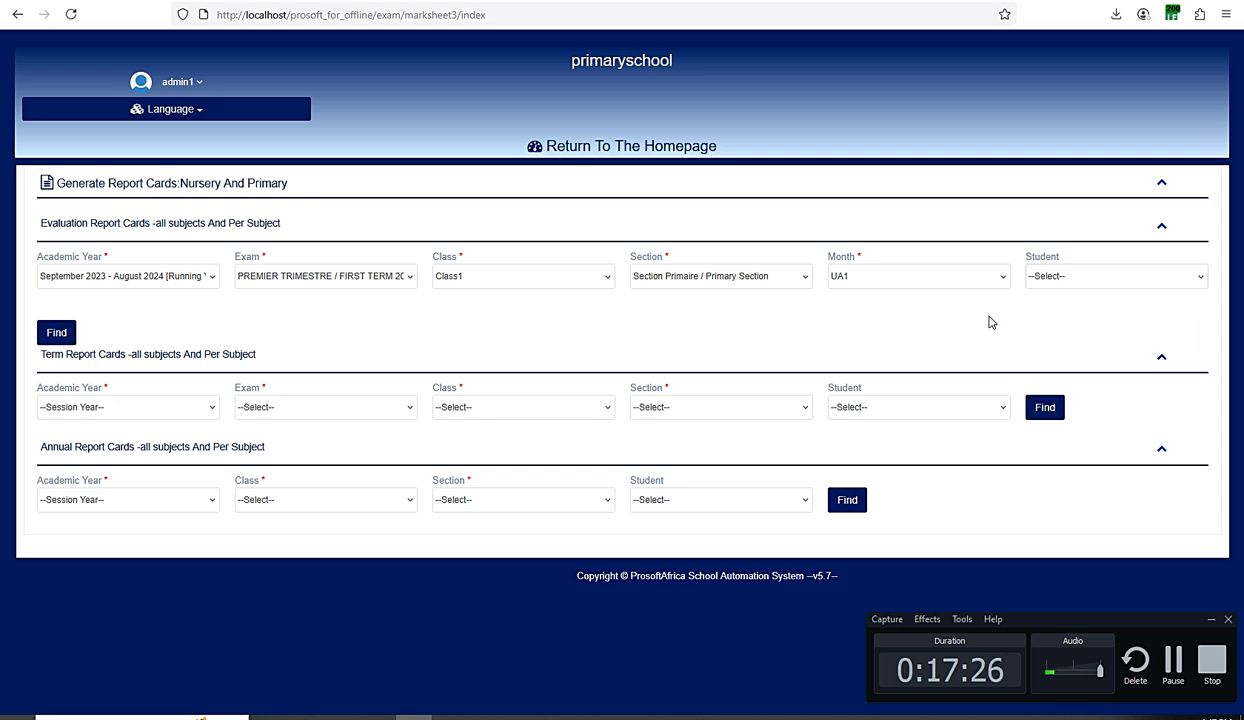
{"action": "left_click", "coordinate": [57, 335]}
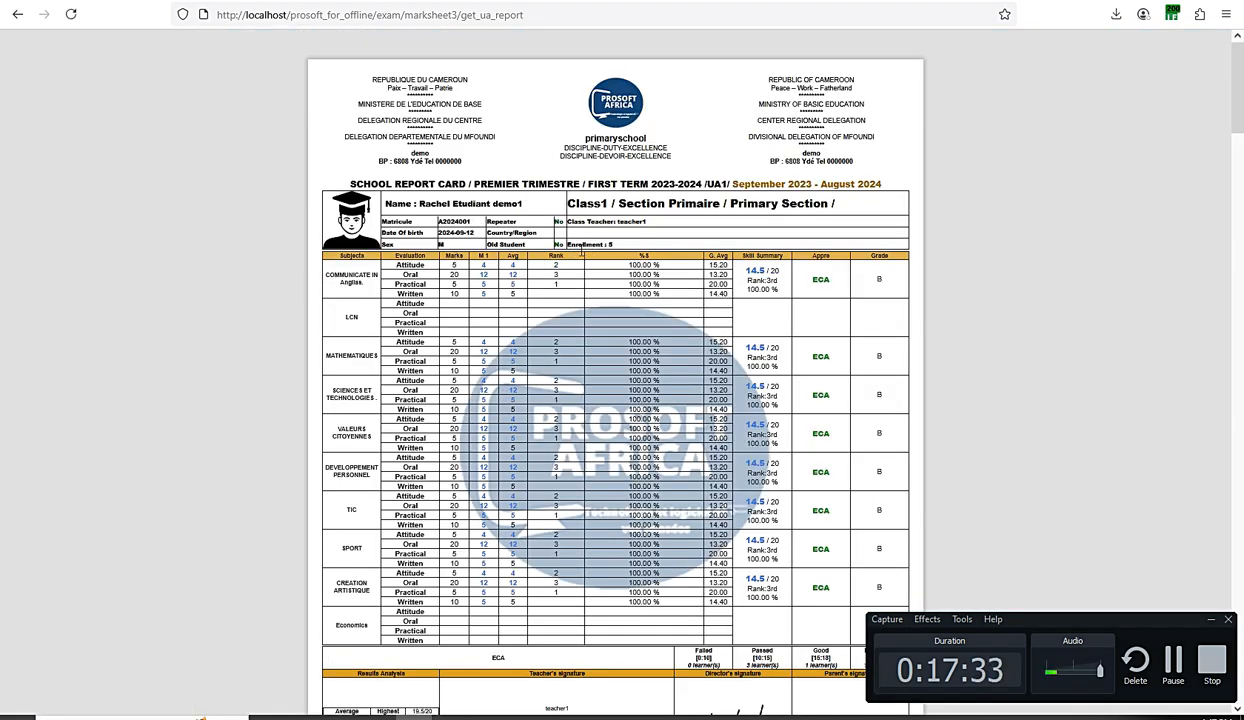
- Zoom the report to 120% and check the enrollment of 5 and the number of learners who passed
{"action": "left_click_drag", "start_coordinate": [600, 242], "coordinate": [557, 240]}
{"action": "left_click", "coordinate": [590, 306]}
{"action": "key", "text": "ctrl+plus"}
{"action": "key", "text": "ctrl+plus"}
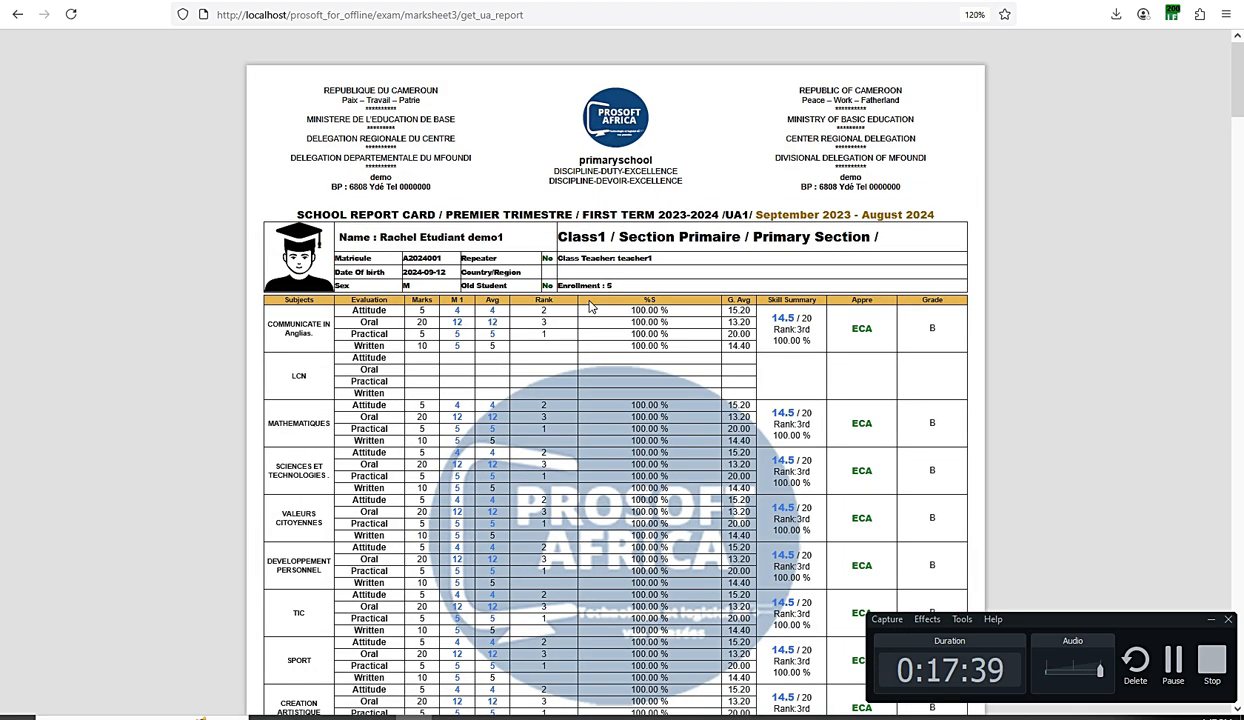
{"action": "left_click_drag", "start_coordinate": [603, 285], "coordinate": [564, 283]}
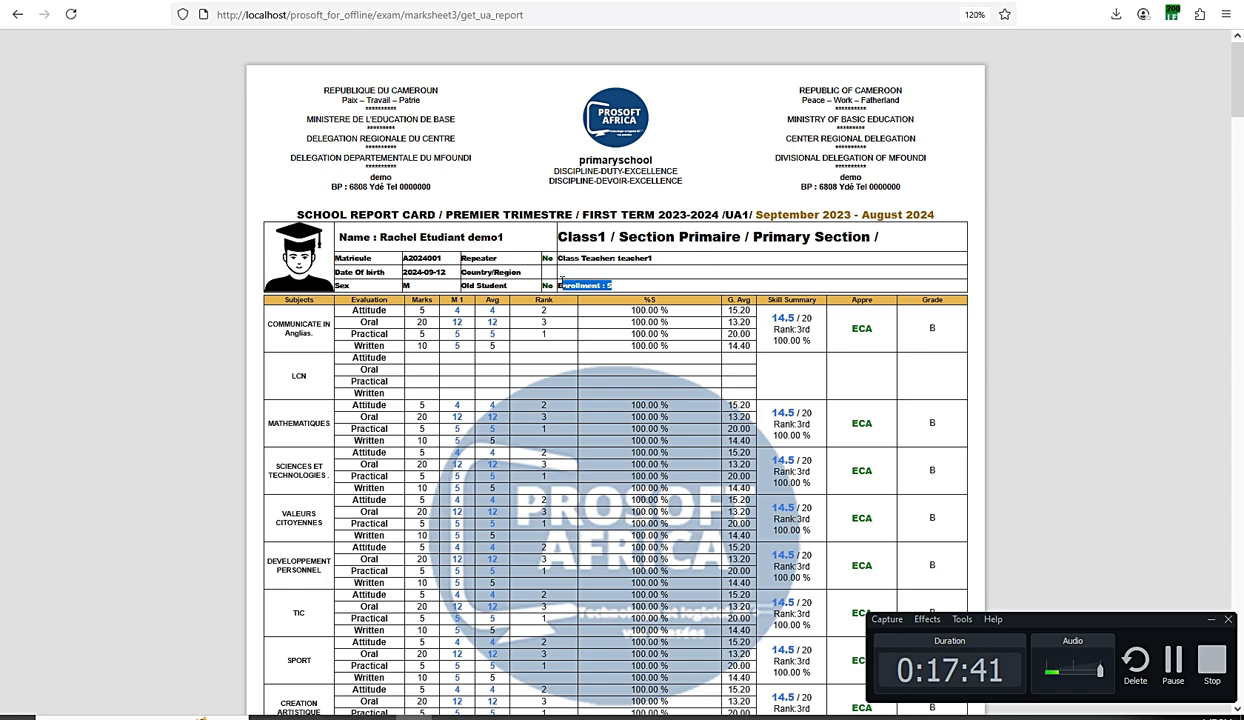
{"action": "scroll", "coordinate": [562, 285], "scroll_direction": "down", "scroll_amount": 4}
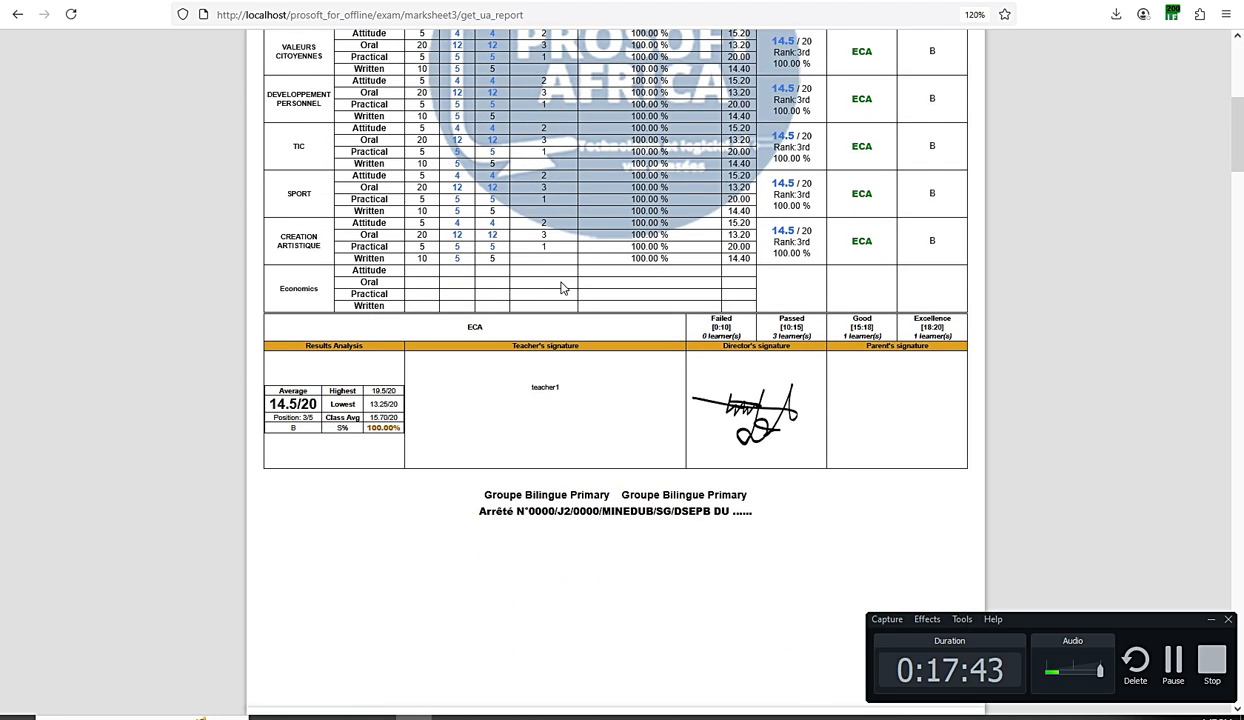
{"action": "scroll", "coordinate": [562, 288], "scroll_direction": "down", "scroll_amount": 1}
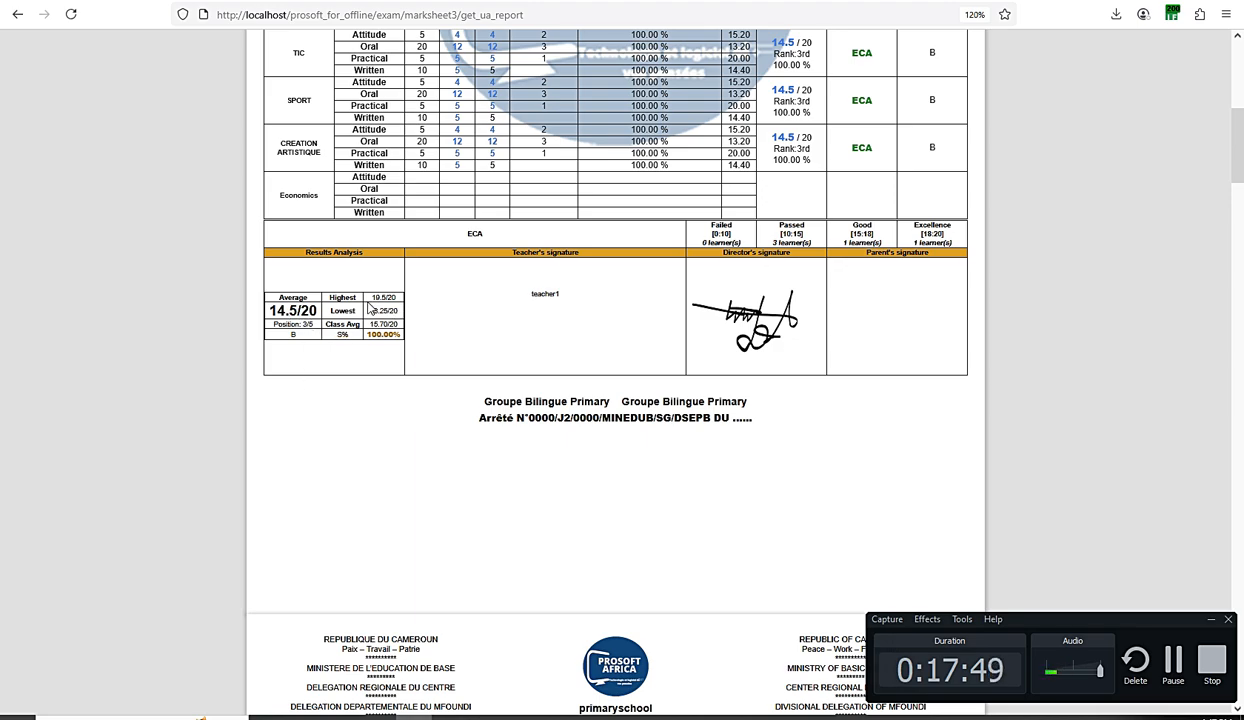
{"action": "scroll", "coordinate": [520, 348], "scroll_direction": "up", "scroll_amount": 1}
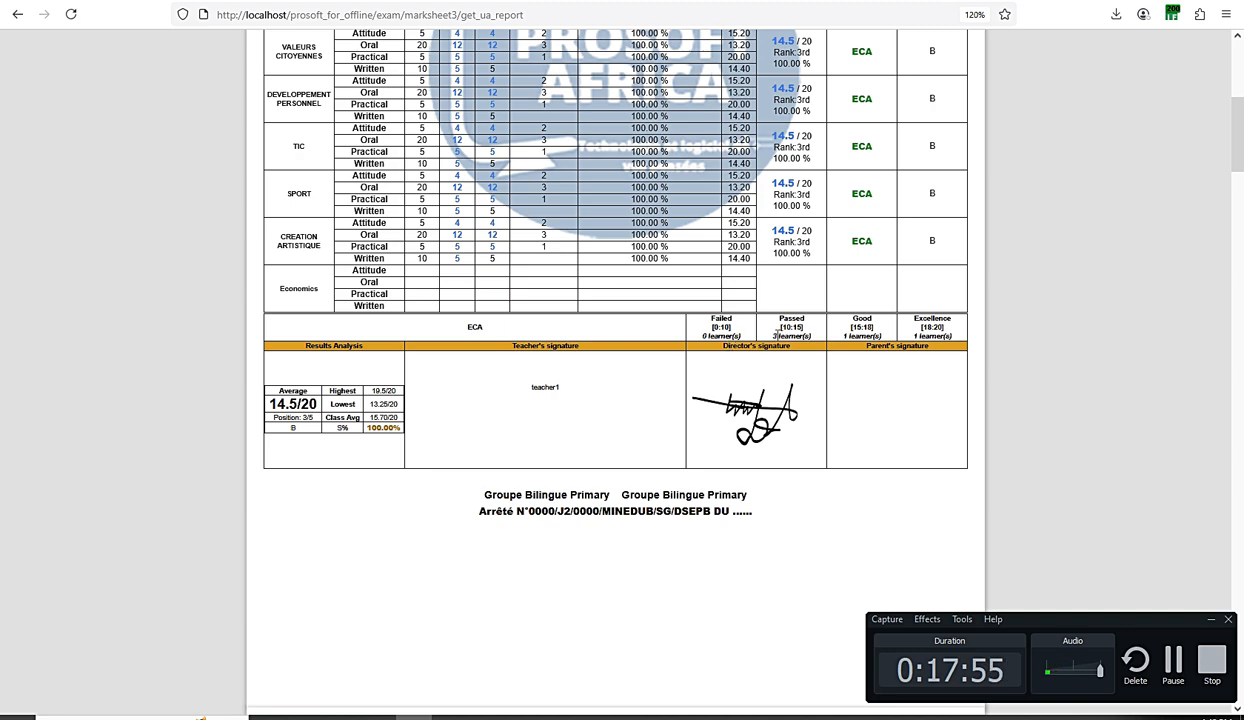
{"action": "left_click_drag", "start_coordinate": [752, 335], "coordinate": [808, 335]}
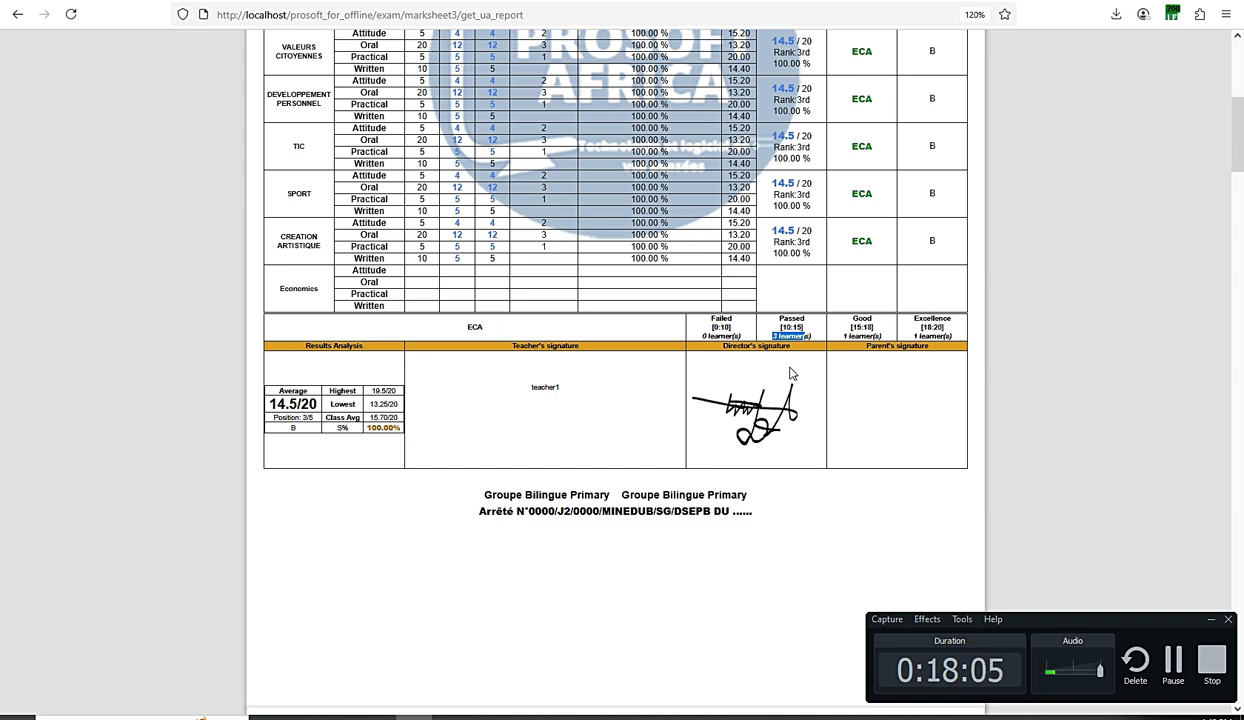
- Scroll through all five students' report cards down to the Print and Previous Page buttons
{"action": "scroll", "coordinate": [709, 427], "scroll_direction": "up", "scroll_amount": 4}
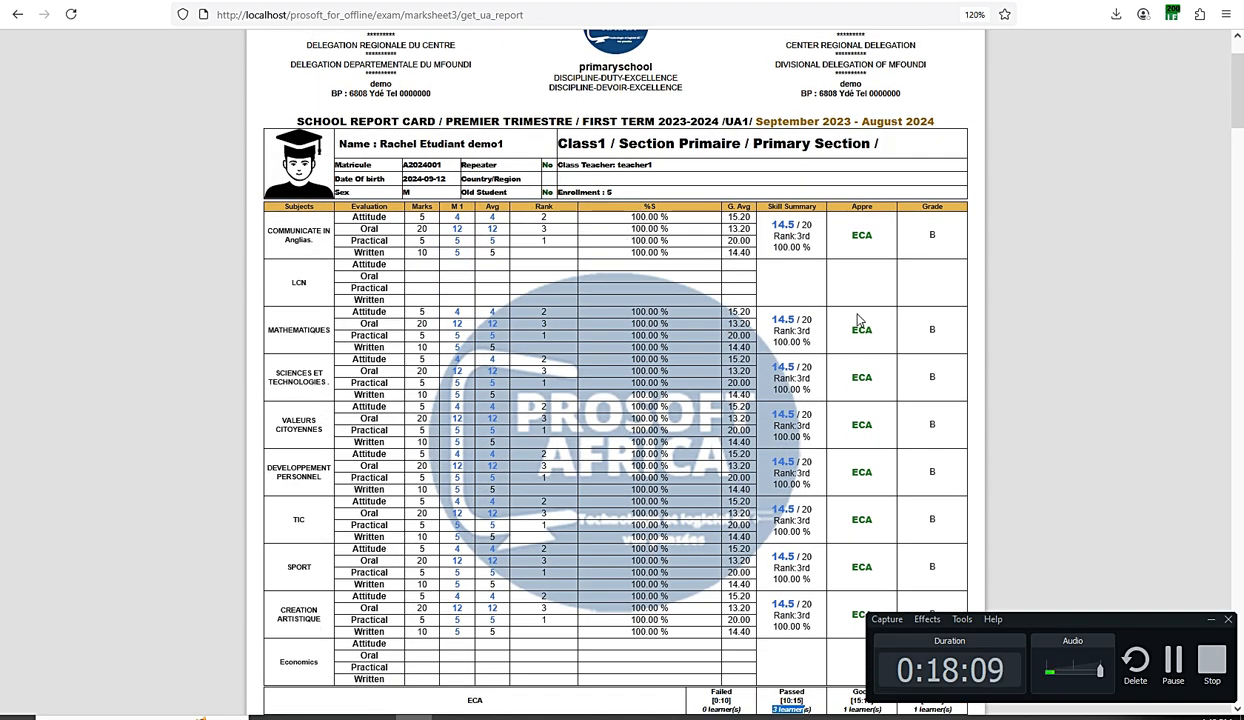
{"action": "scroll", "coordinate": [495, 250], "scroll_direction": "down", "scroll_amount": 1}
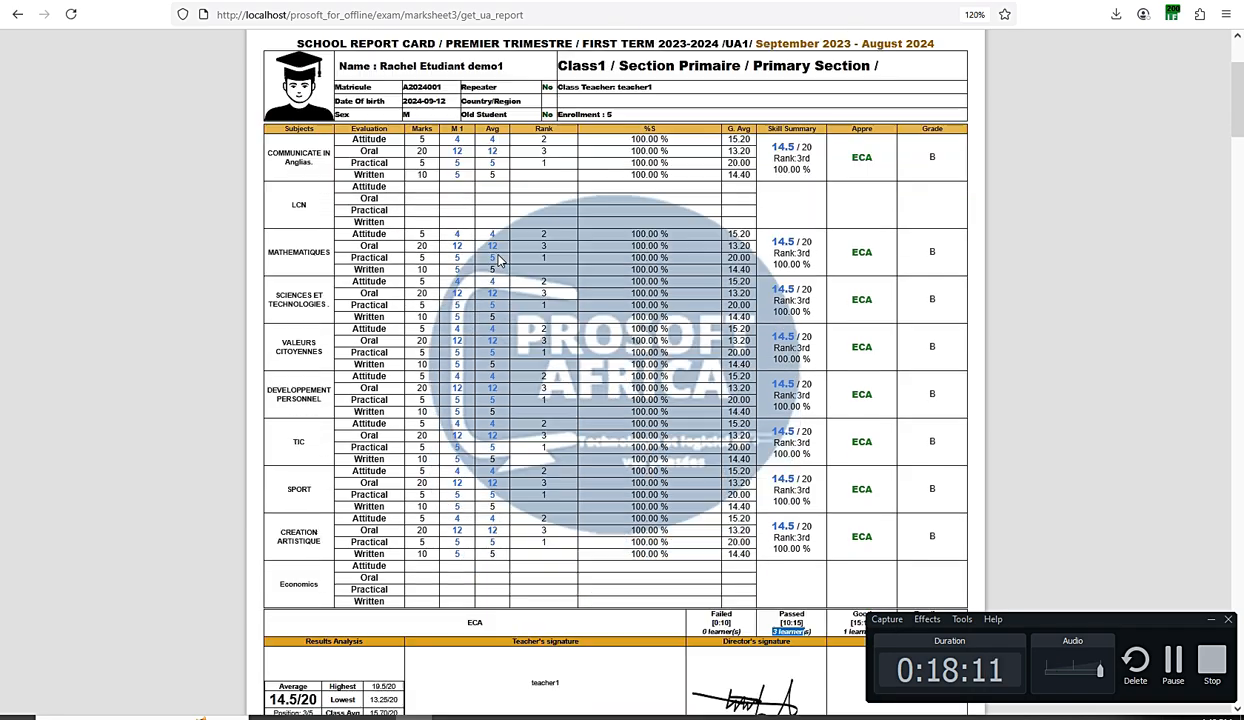
{"action": "scroll", "coordinate": [500, 260], "scroll_direction": "up", "scroll_amount": 2}
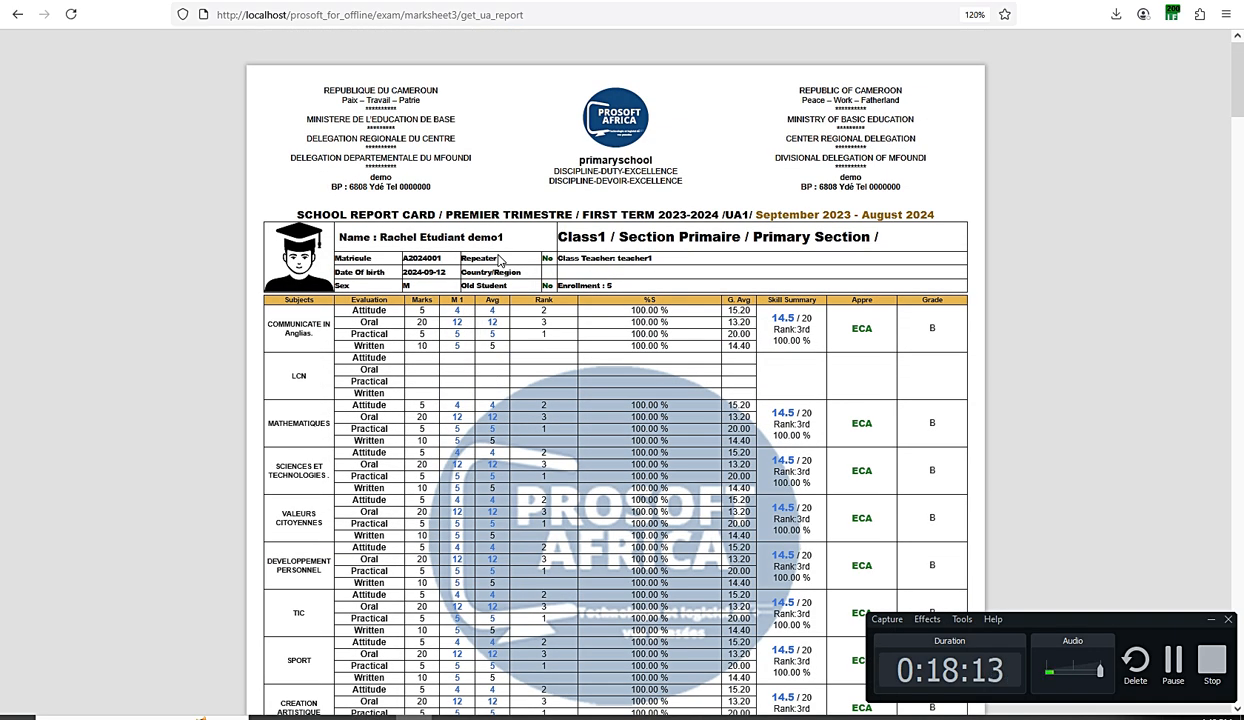
{"action": "scroll", "coordinate": [500, 260], "scroll_direction": "down", "scroll_amount": 15}
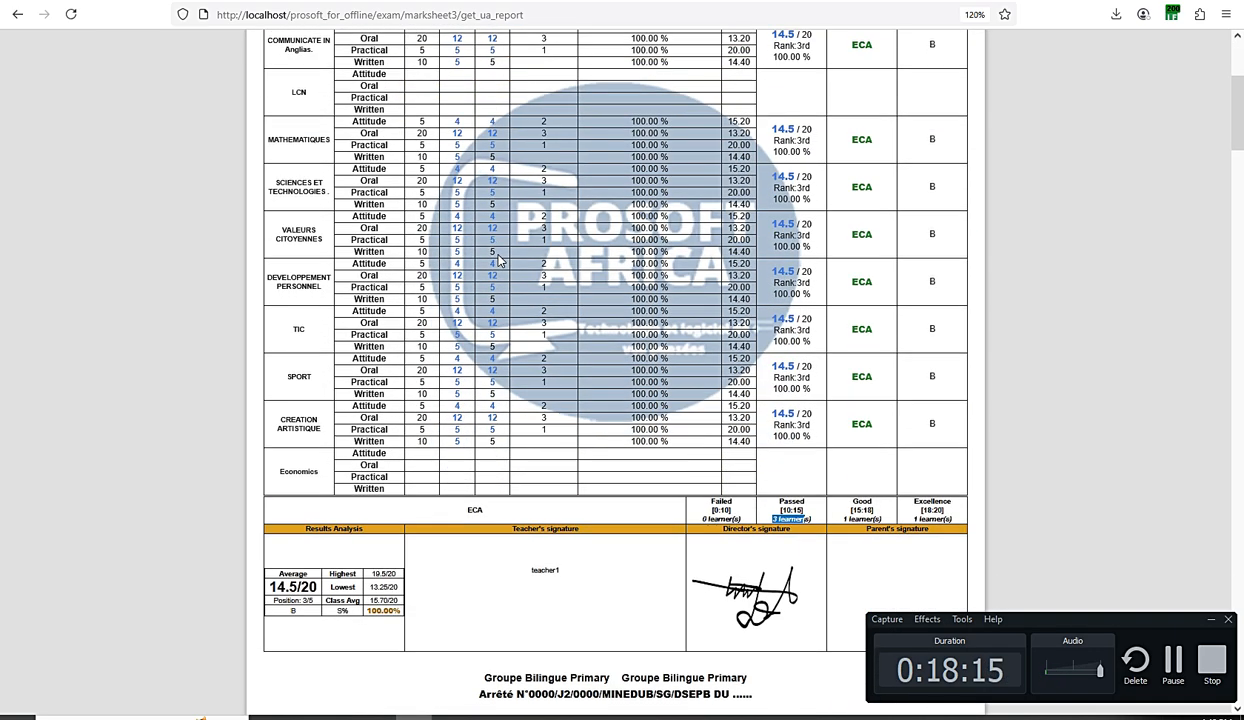
{"action": "scroll", "coordinate": [500, 260], "scroll_direction": "down", "scroll_amount": 20}
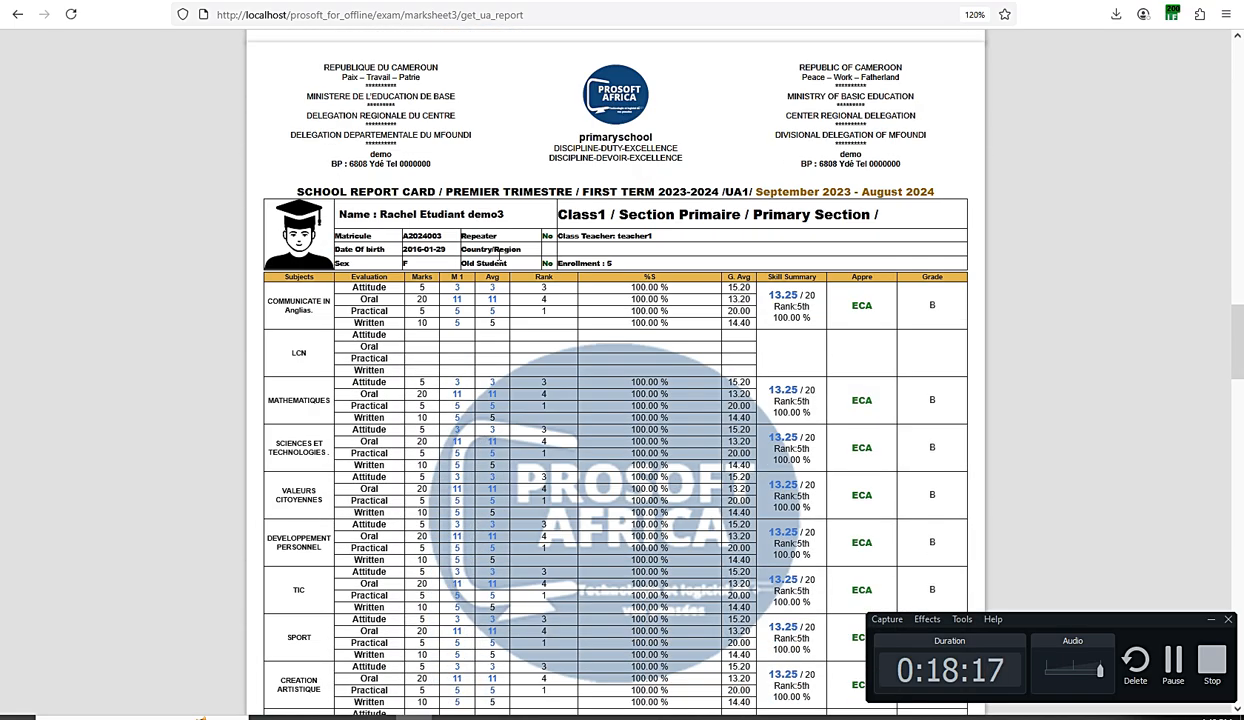
{"action": "scroll", "coordinate": [500, 260], "scroll_direction": "down", "scroll_amount": 20}
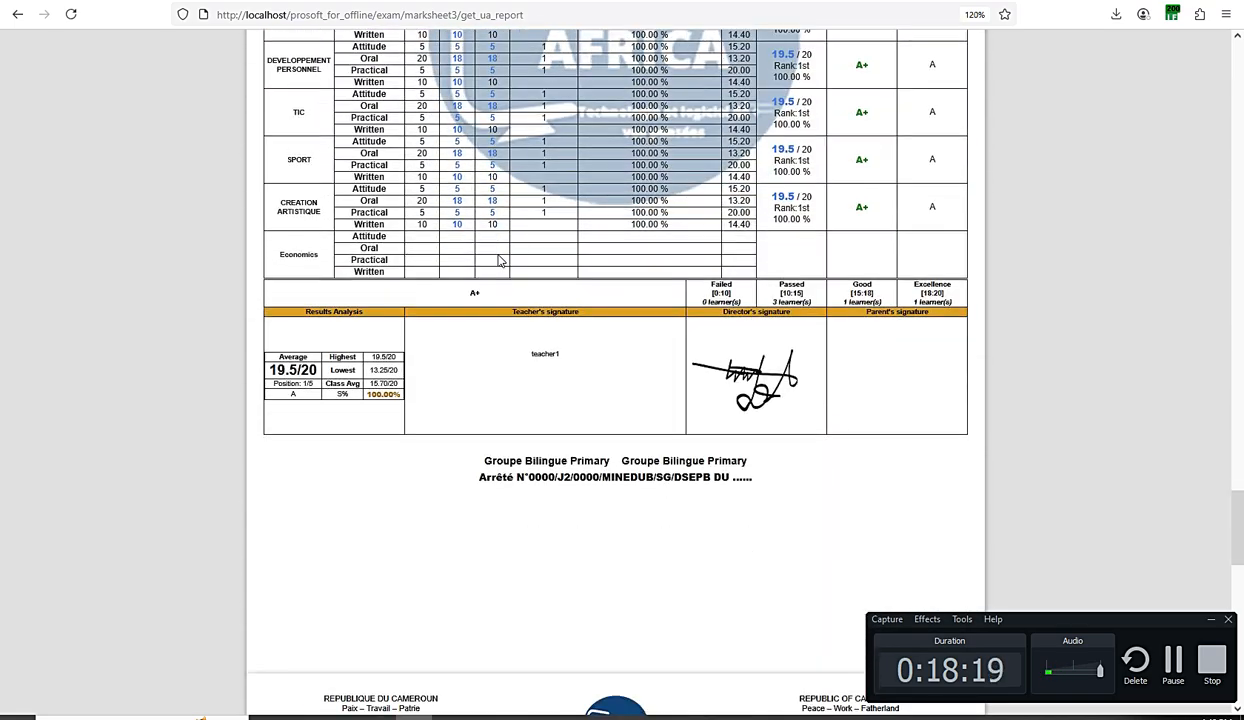
{"action": "scroll", "coordinate": [500, 260], "scroll_direction": "down", "scroll_amount": 3}
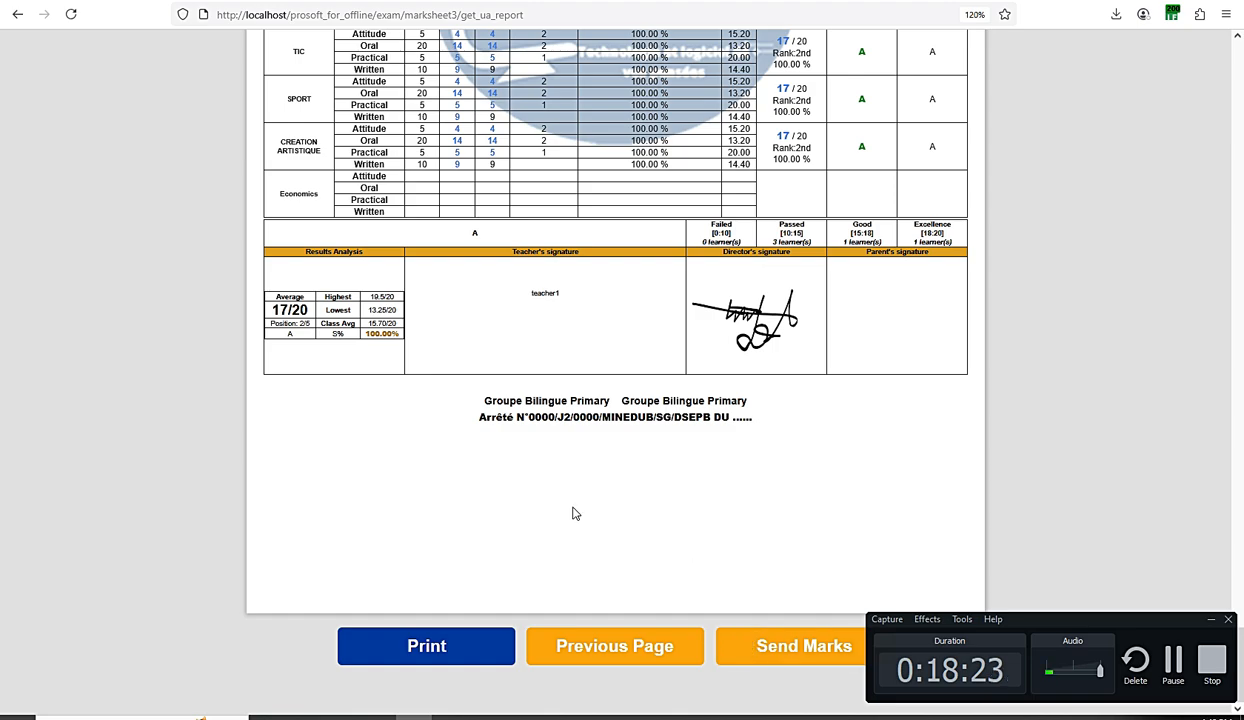
{"action": "scroll", "coordinate": [585, 465], "scroll_direction": "up", "scroll_amount": 20}
{"action": "scroll", "coordinate": [585, 465], "scroll_direction": "down", "scroll_amount": 20}
- Return to the selection form at normal zoom, confirm UA1 and first term remain set, then go to the dashboard
{"action": "left_click", "coordinate": [597, 640]}
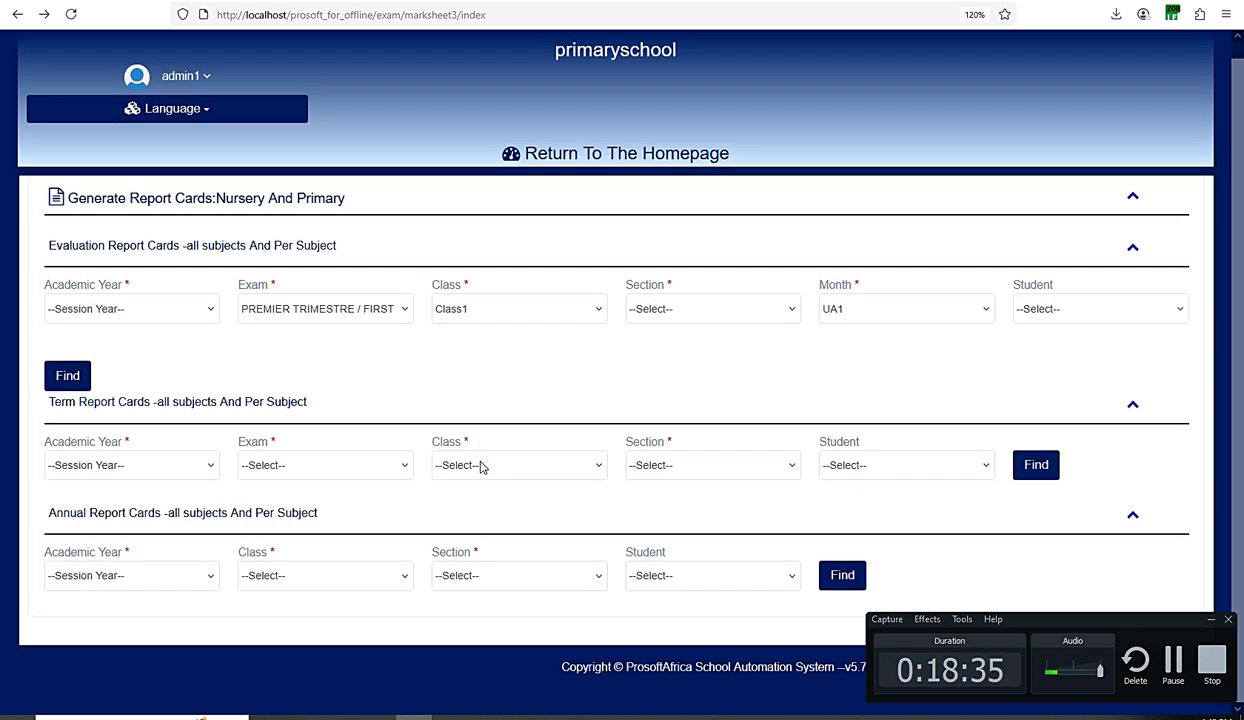
{"action": "key", "text": "ctrl+minus"}
{"action": "key", "text": "ctrl+minus"}
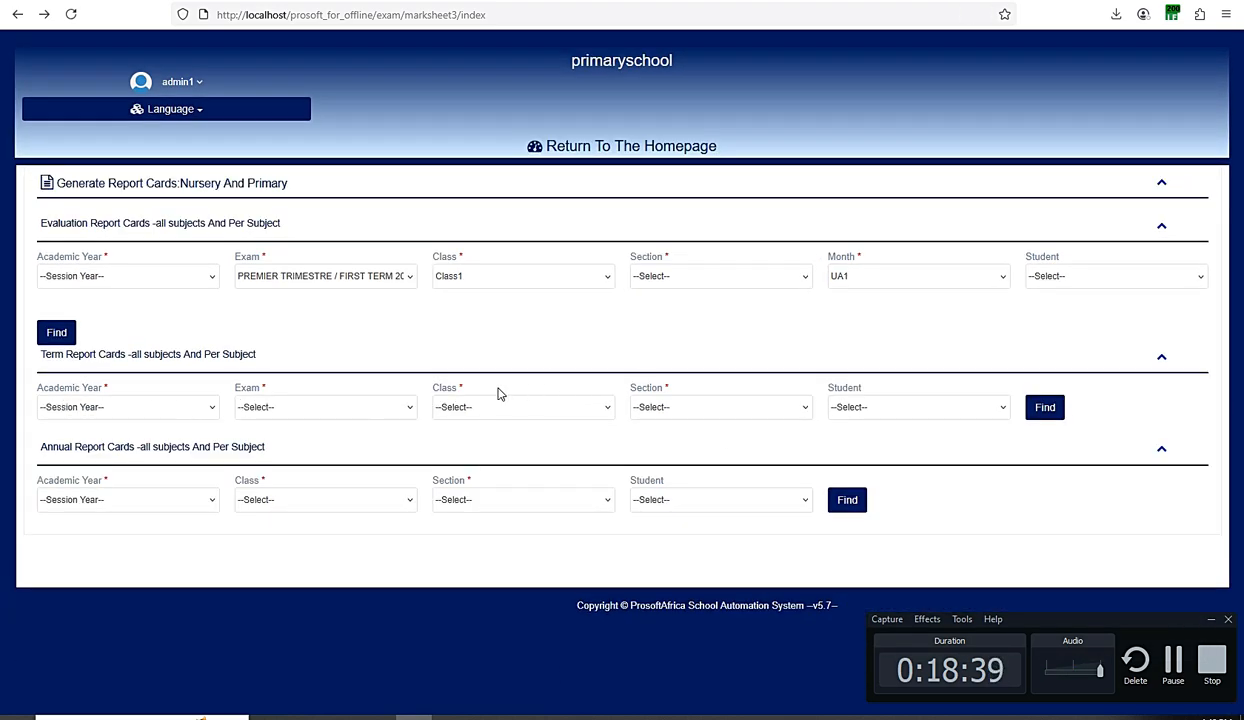
{"action": "left_click", "coordinate": [895, 285]}
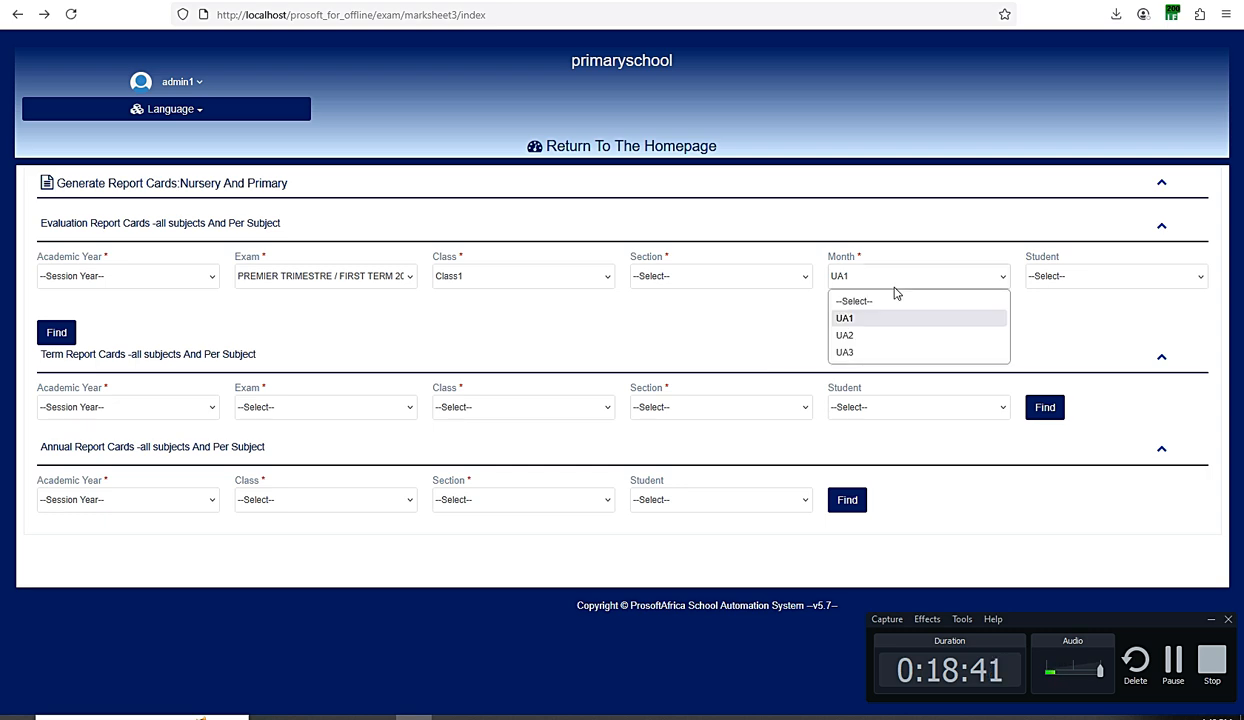
{"action": "left_click", "coordinate": [790, 333]}
{"action": "left_click", "coordinate": [111, 500]}
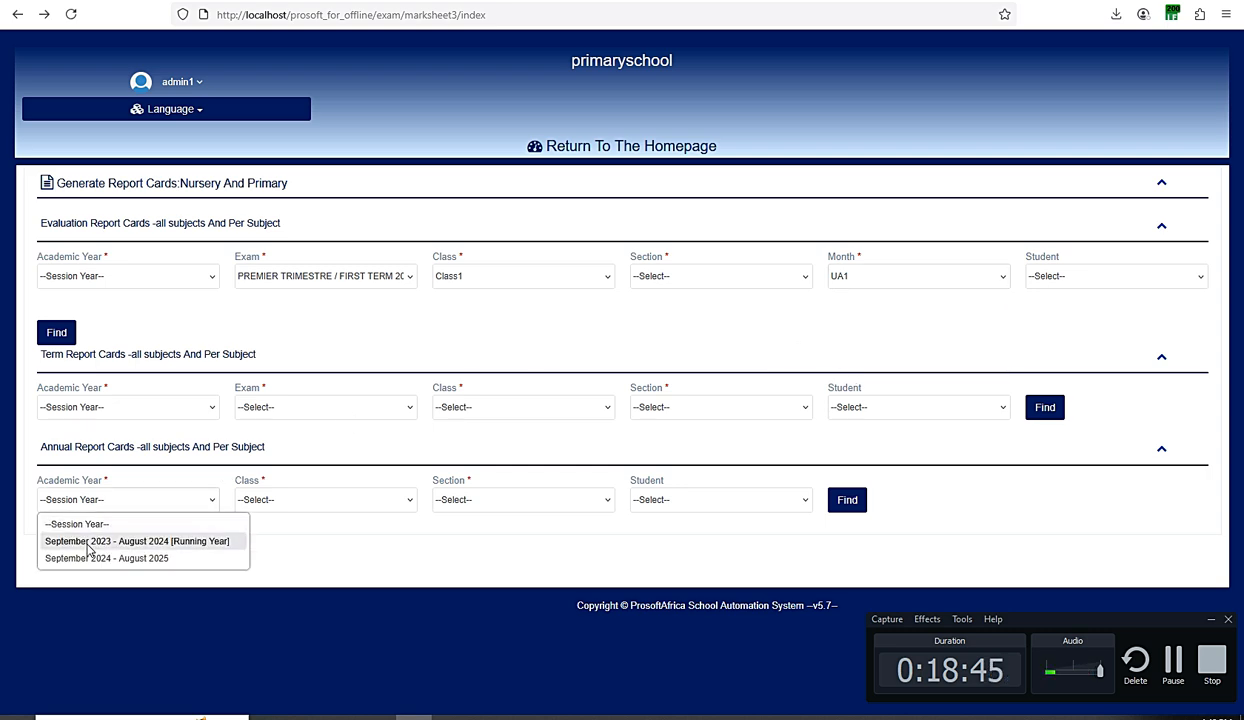
{"action": "left_click", "coordinate": [290, 515]}
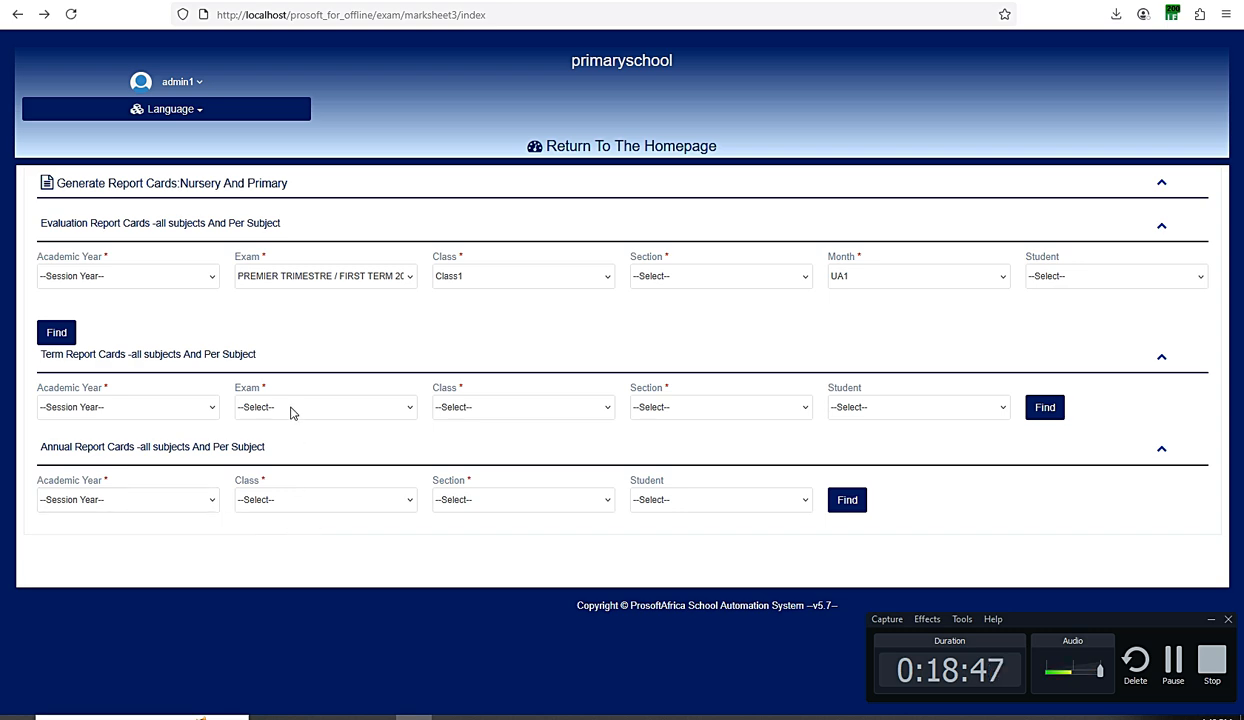
{"action": "left_click", "coordinate": [305, 278]}
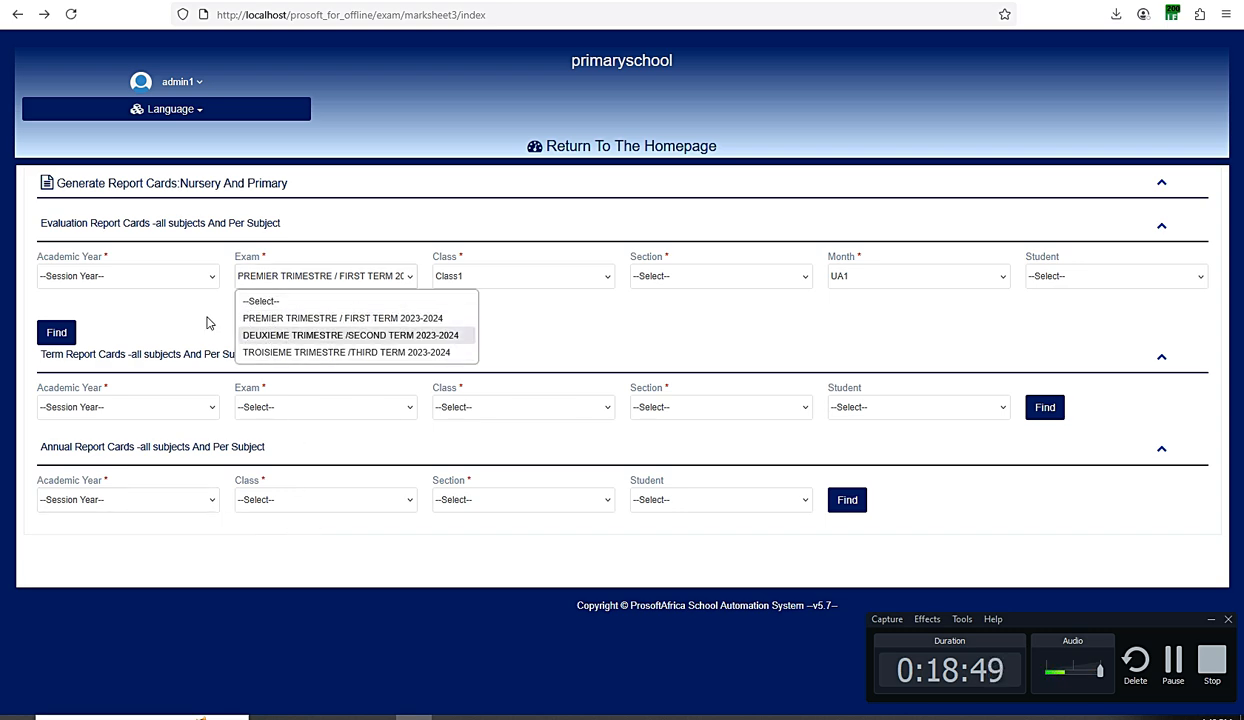
{"action": "left_click", "coordinate": [381, 270]}
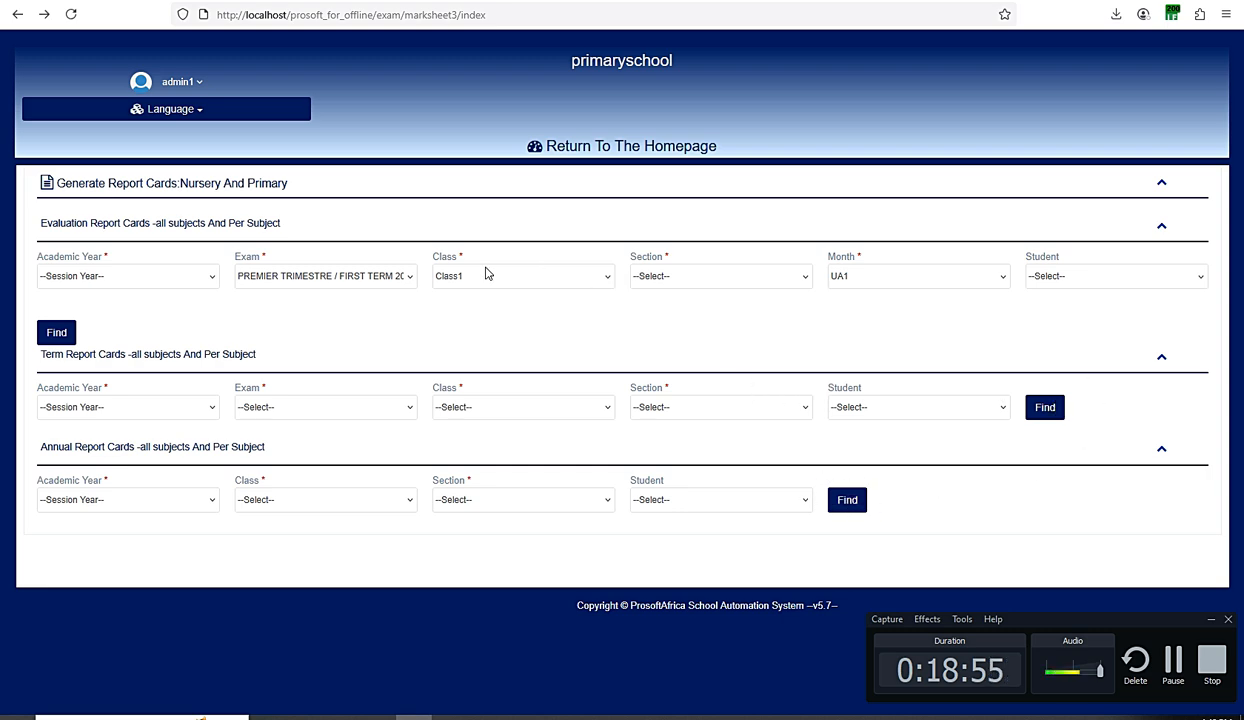
{"action": "left_click", "coordinate": [663, 152]}
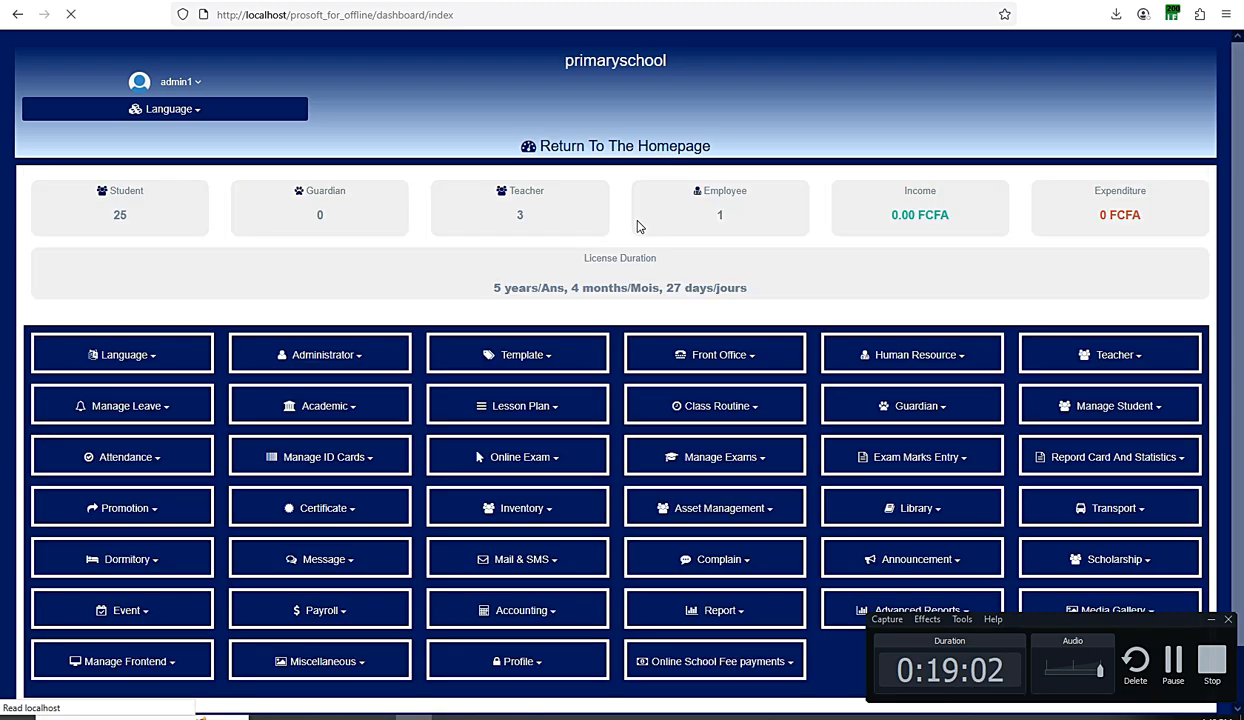
{"action": "scroll", "coordinate": [637, 227], "scroll_direction": "down", "scroll_amount": 1}
{"action": "left_click", "coordinate": [1076, 380]}
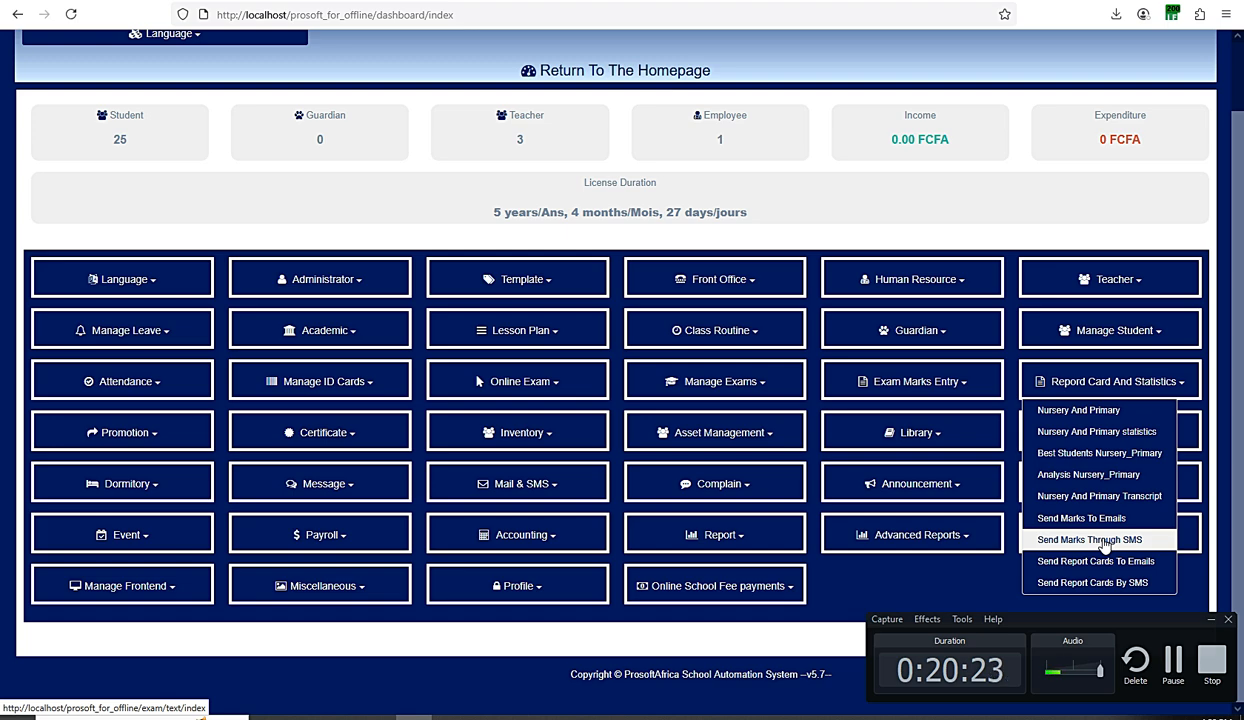
{"action": "left_click", "coordinate": [1012, 457]}
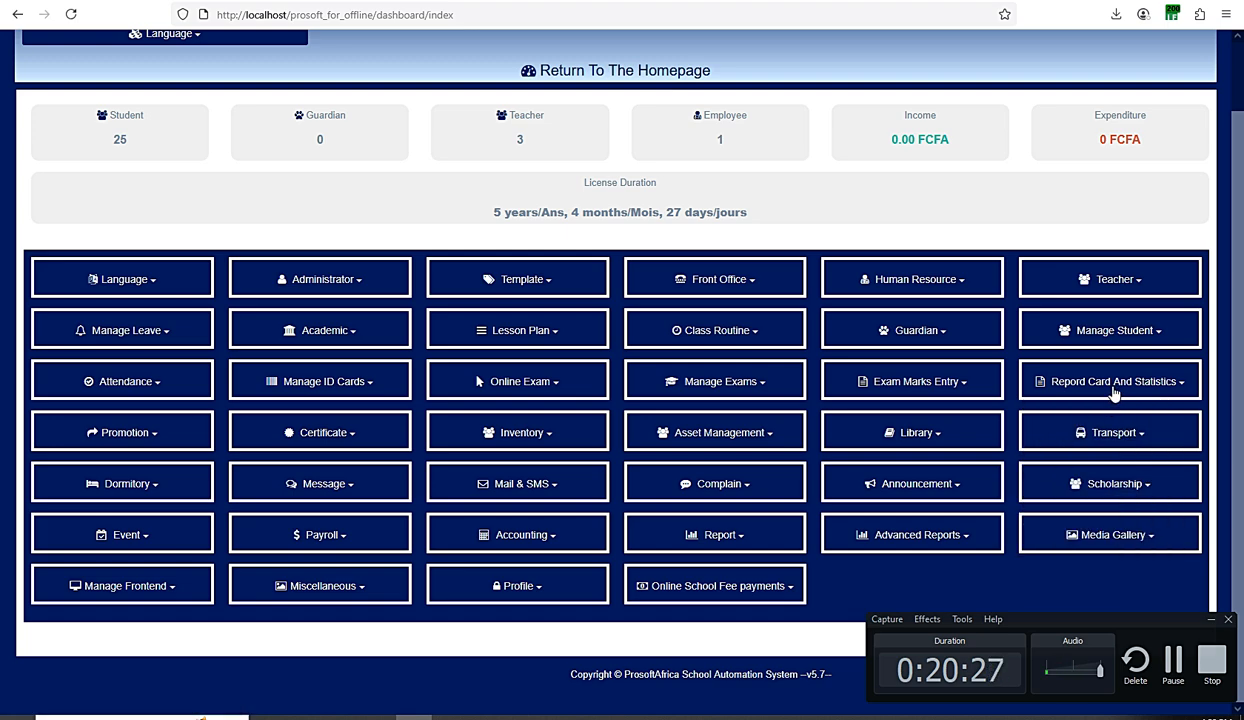